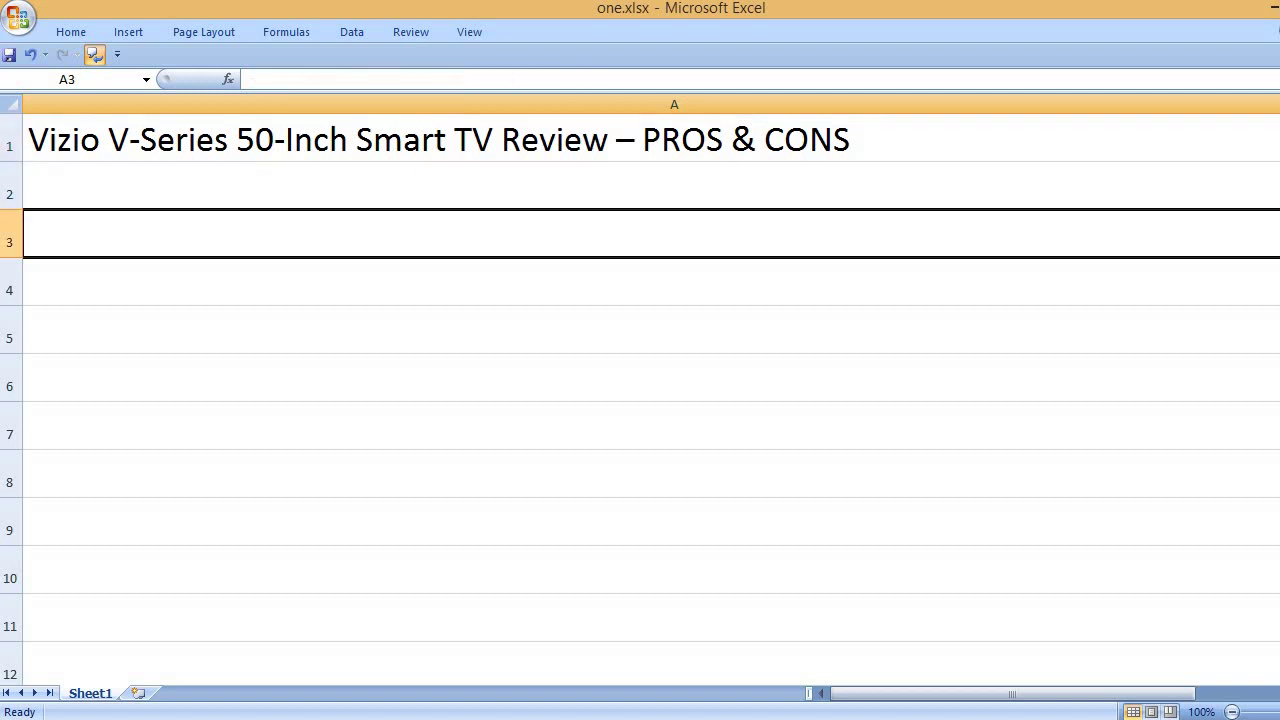
Step: Enter the heading "PROS" in cell A3 and the first point "Good picture quality" in A5, leaving A6 blank
type("PROS")
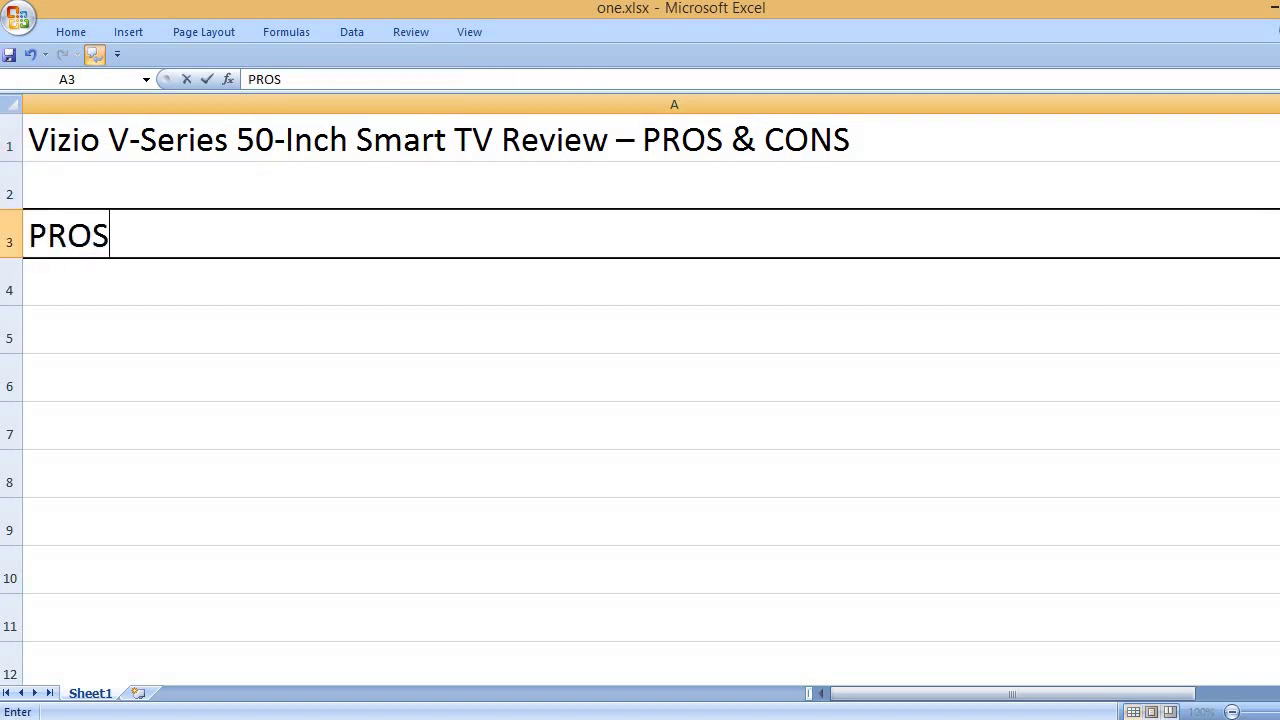
key("Down")
key("Down")
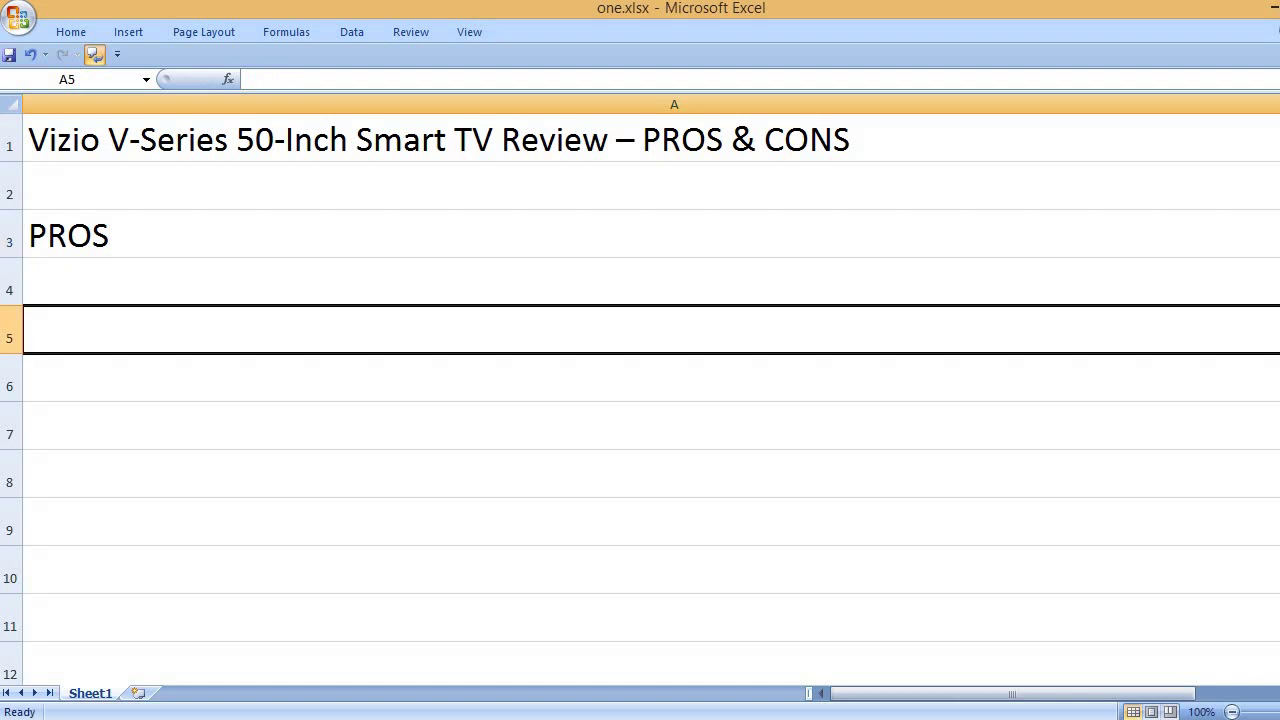
type("Good p")
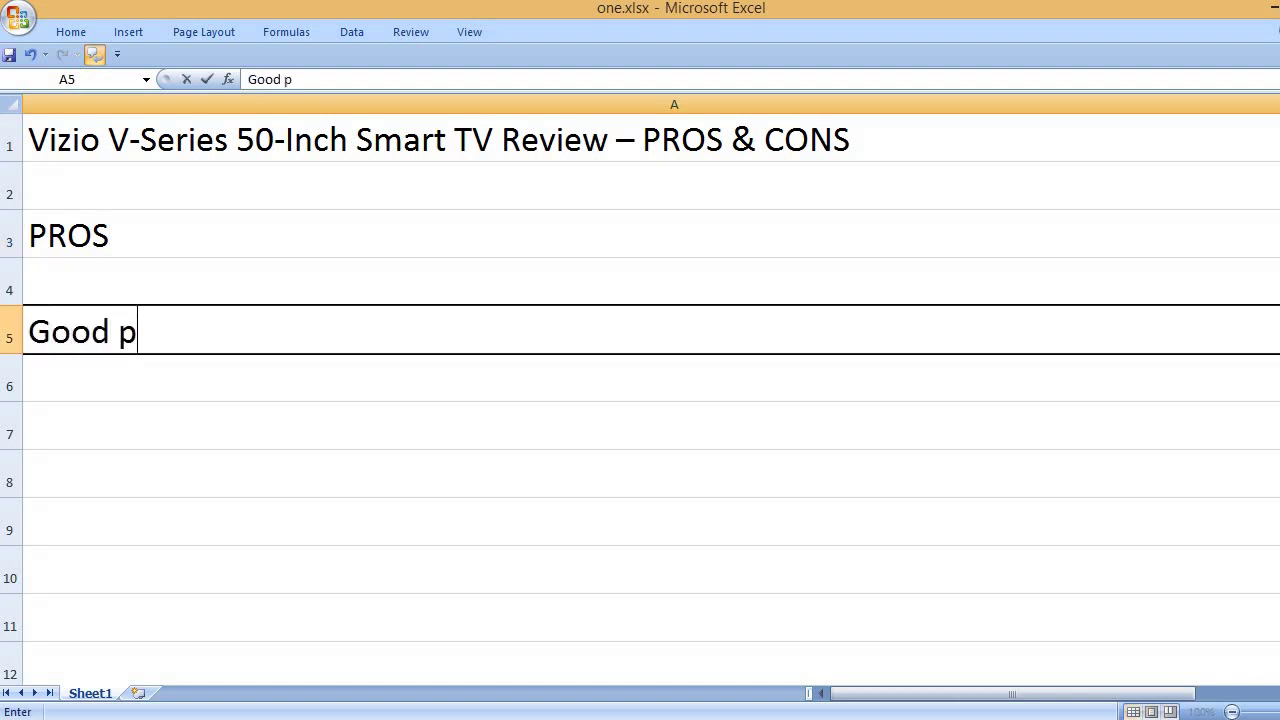
type("icture quality")
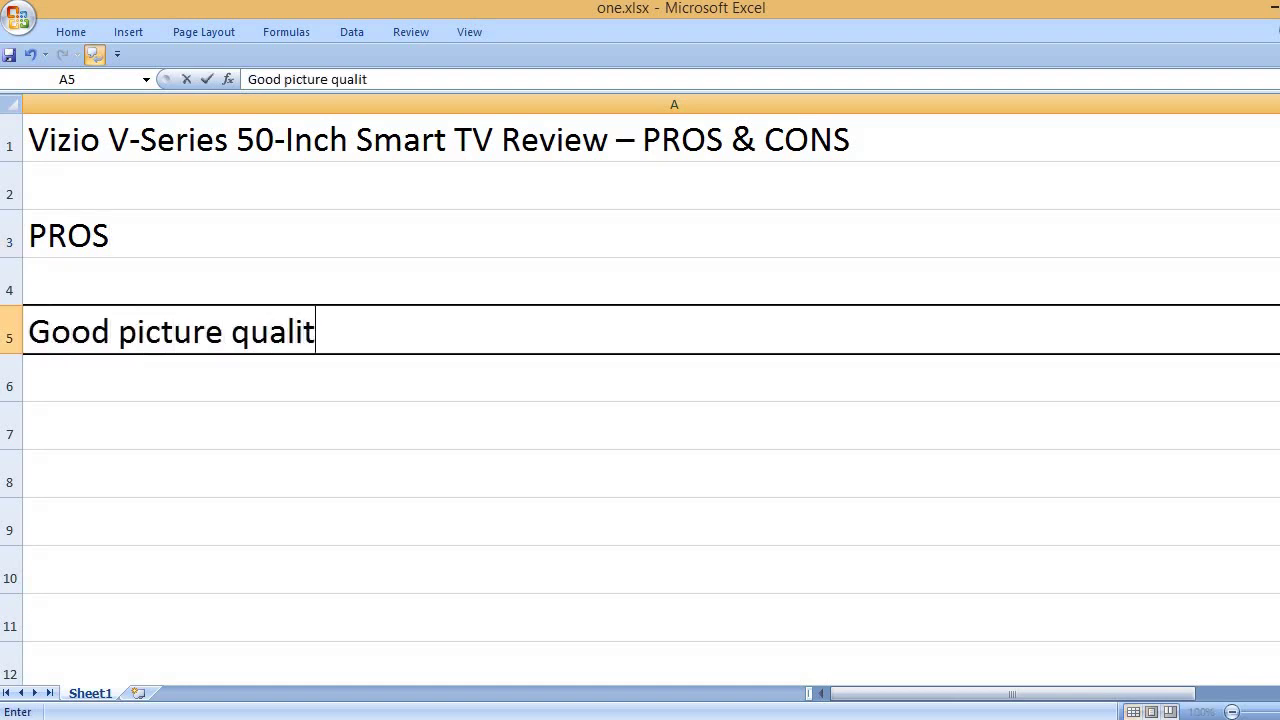
key("Return")
type("g")
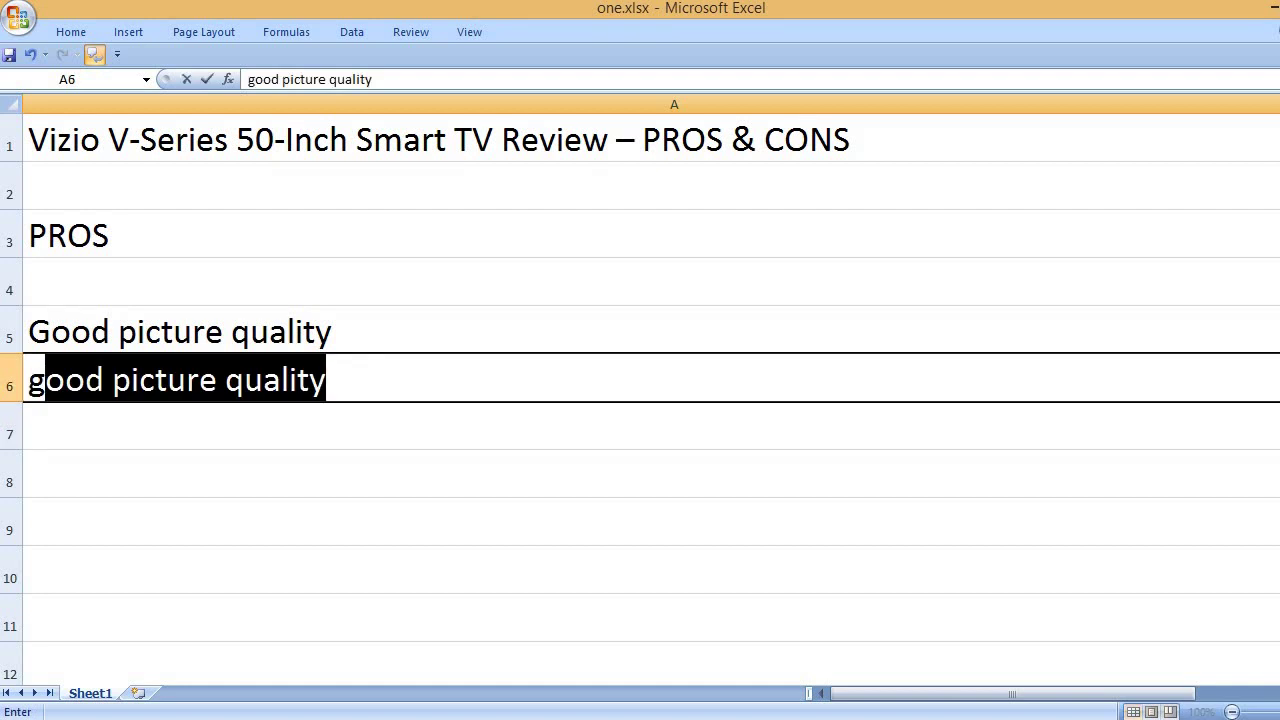
key("BackSpace")
key("BackSpace")
key("Return")
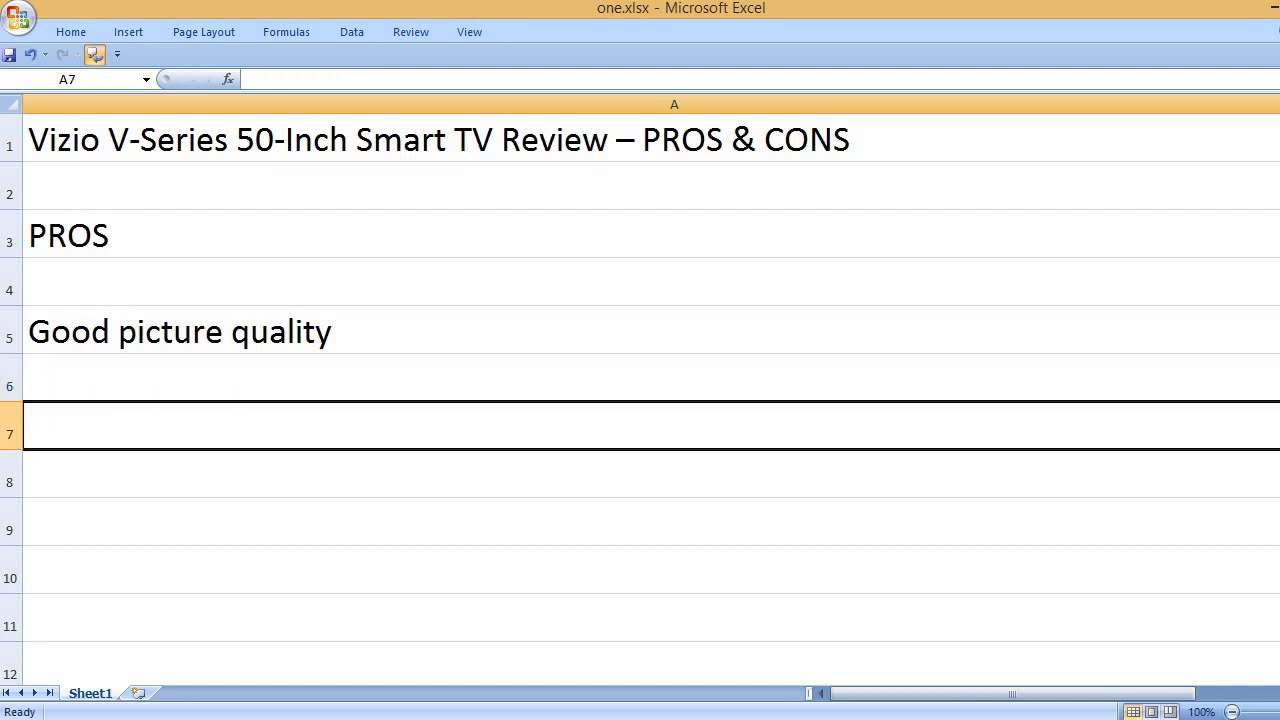
Step: Add the point "Good adjustment capability" in cell A7
type("Good")
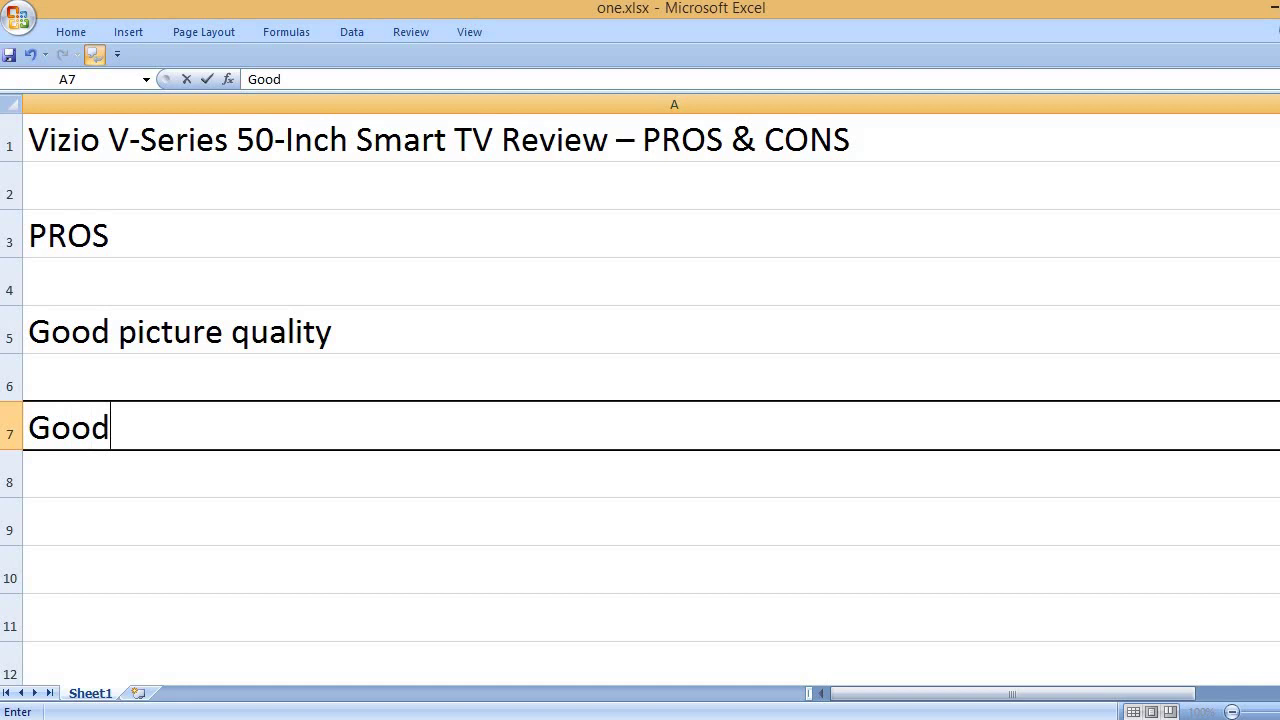
type(" adjustmen")
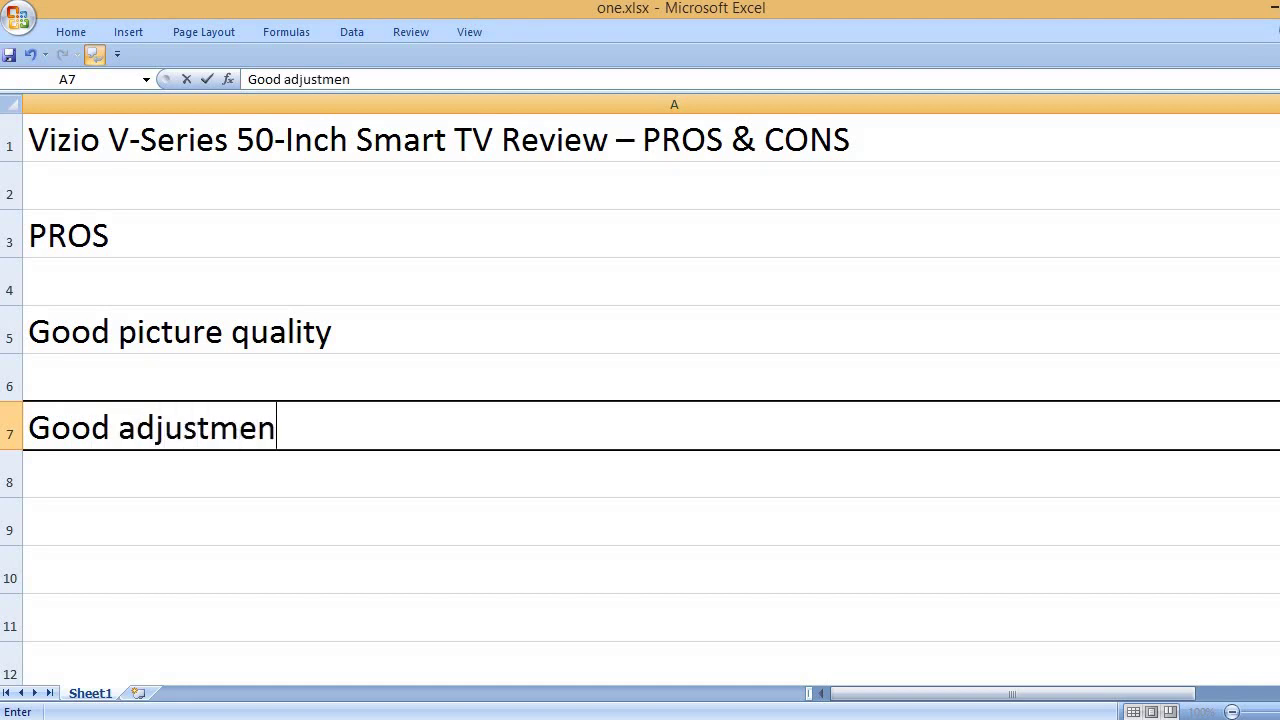
type("t capability")
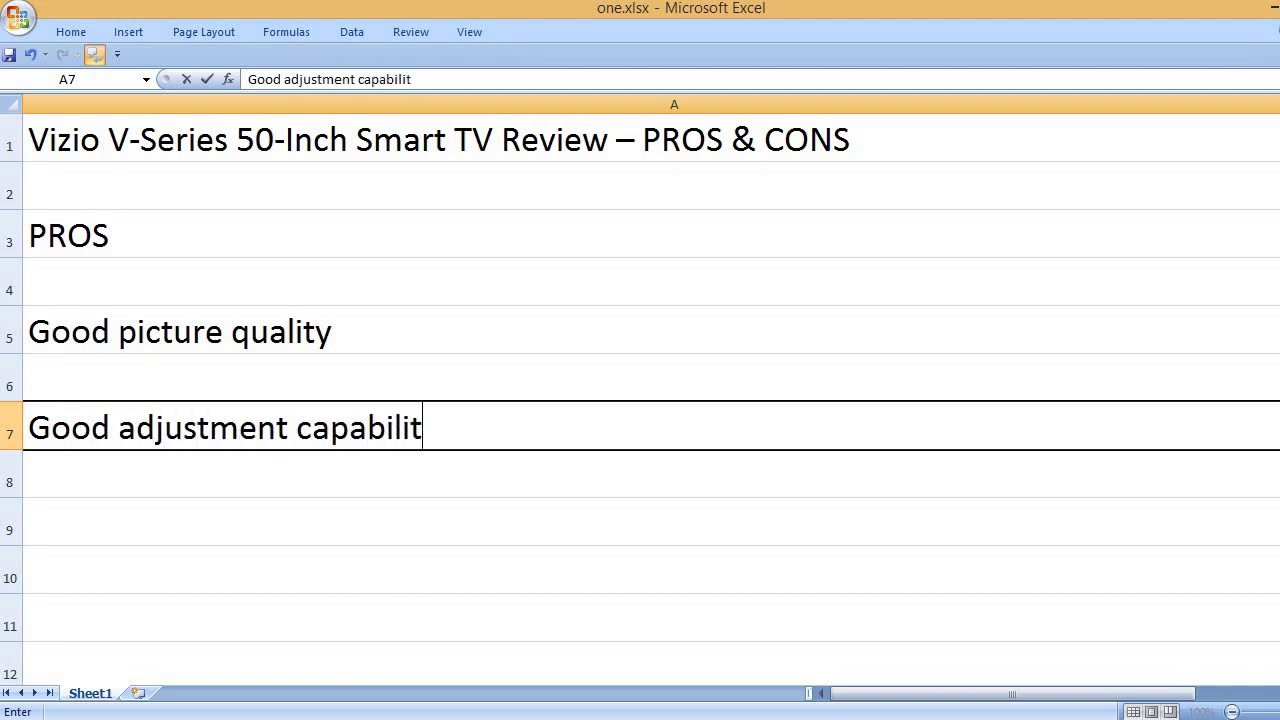
key("Return")
key("Return")
Step: Add the point "Comes well-packaged from Amazon" in cell A9
type("Come")
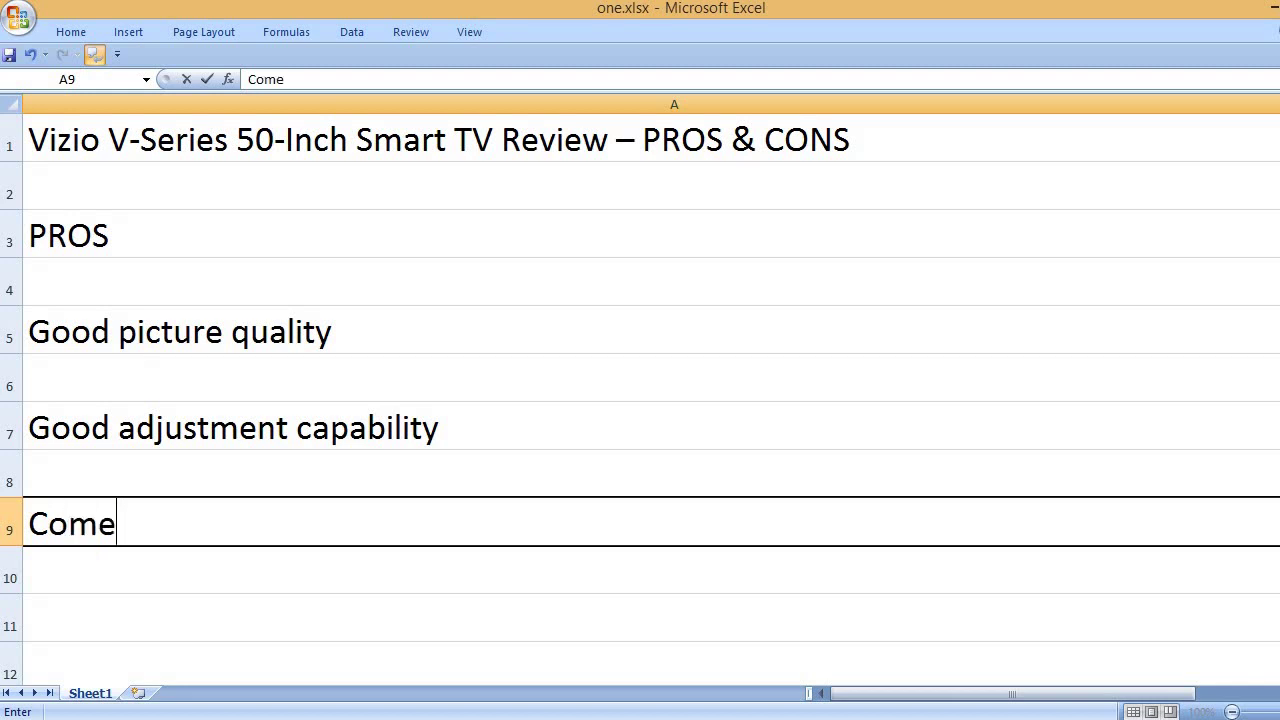
type("s wwell-packa")
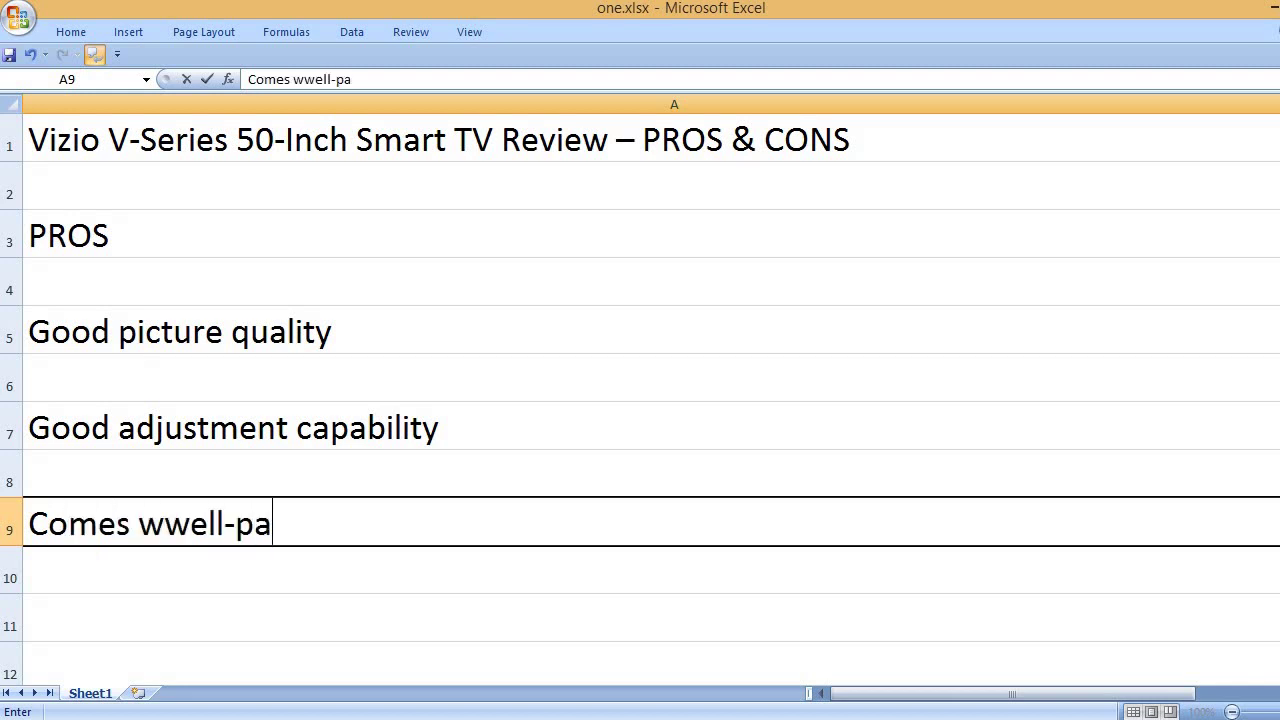
key("BackSpace")
key("BackSpace")
key("BackSpace")
key("BackSpace")
key("BackSpace")
key("BackSpace")
key("BackSpace")
key("BackSpace")
key("BackSpace")
key("BackSpace")
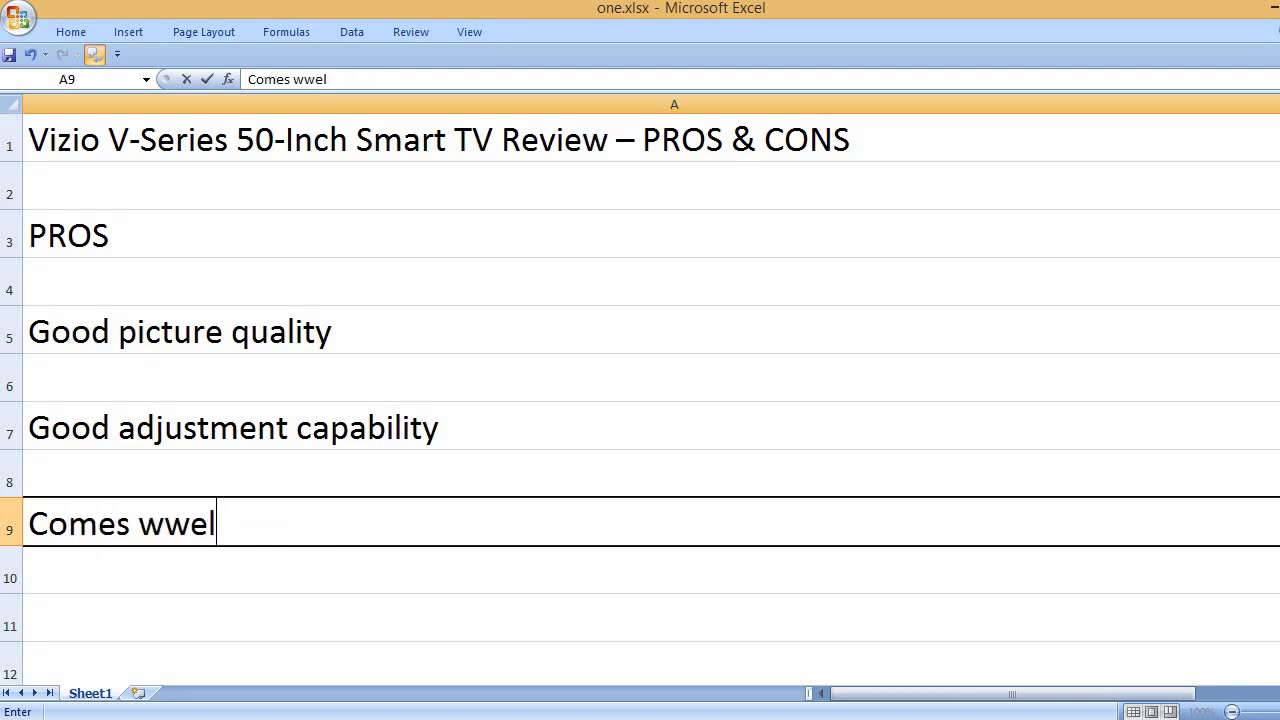
type("ell")
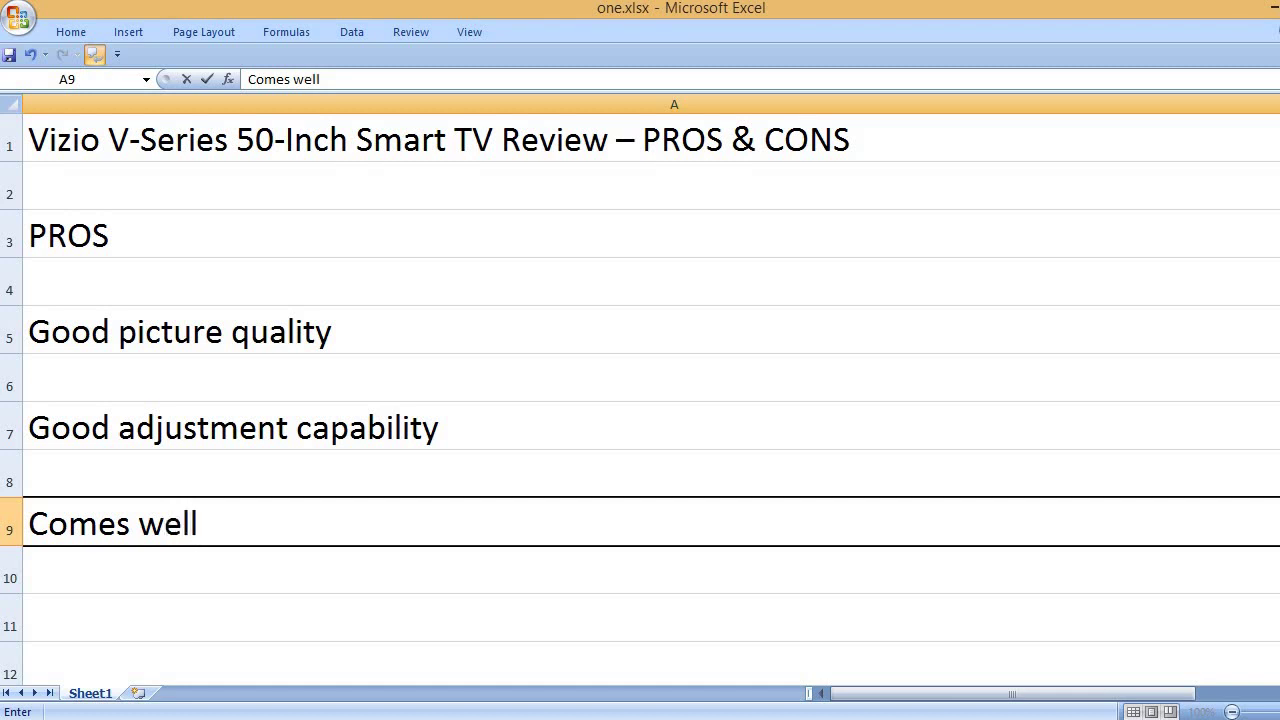
type("-packaged ")
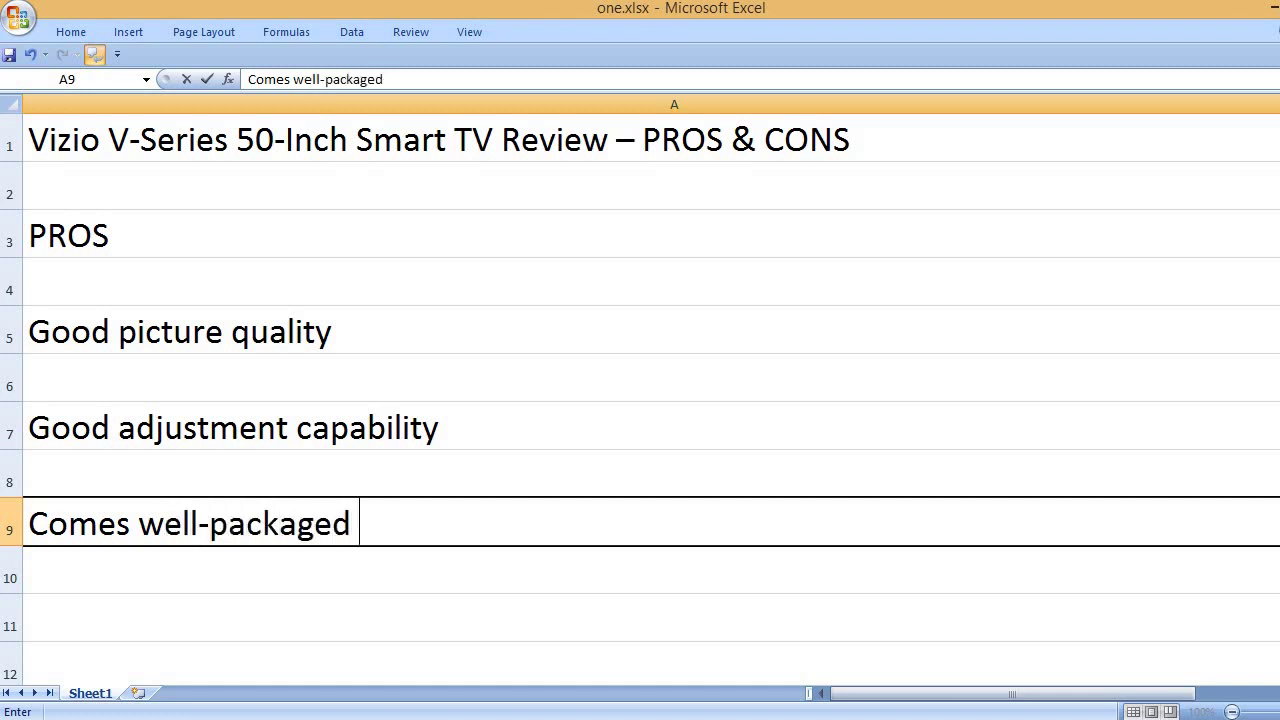
type("from Amazo")
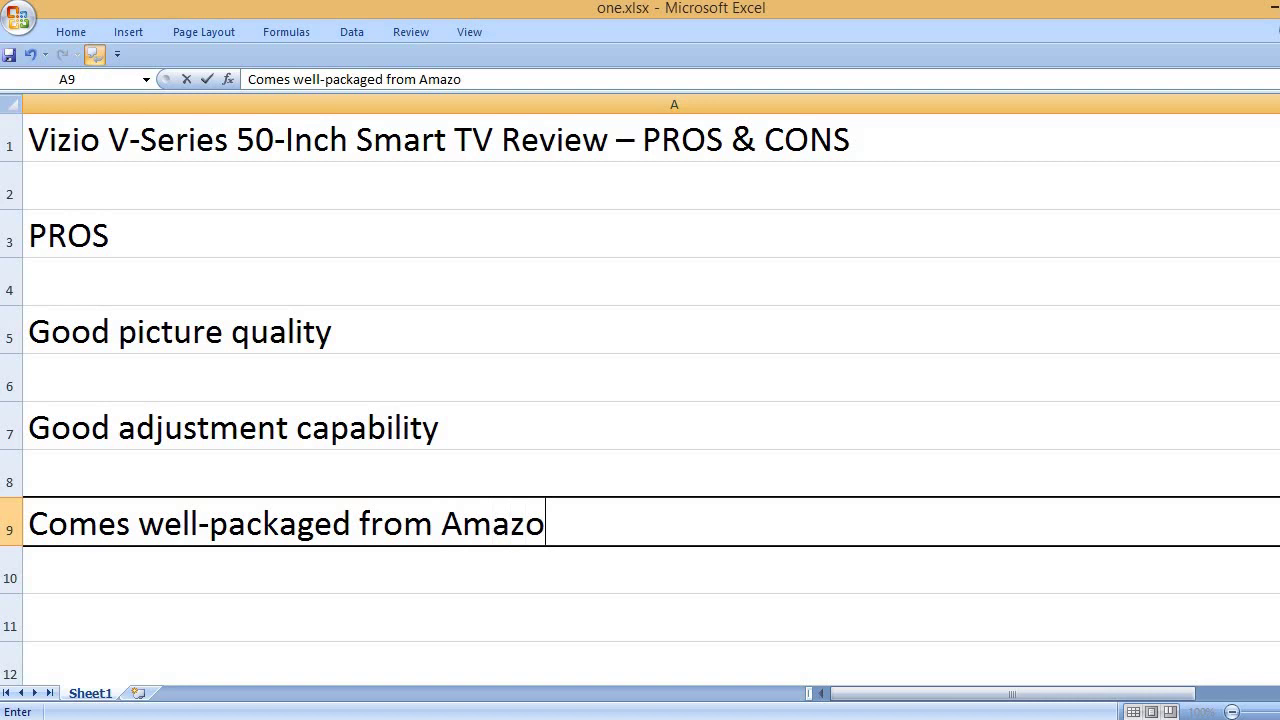
type("n")
key("Return")
key("Return")
Step: Add the points "Fast product delivery" in cell A11 and "Low price" in cell A13
type("Fast pro")
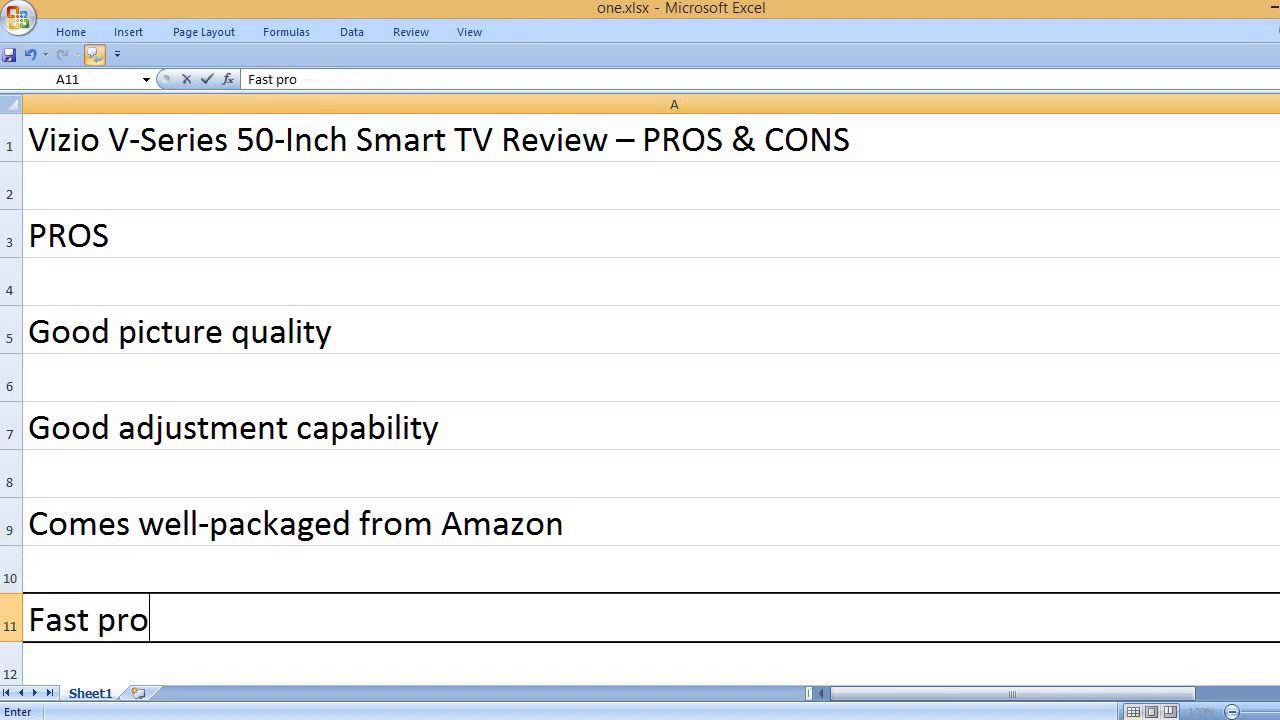
type("duct deliver")
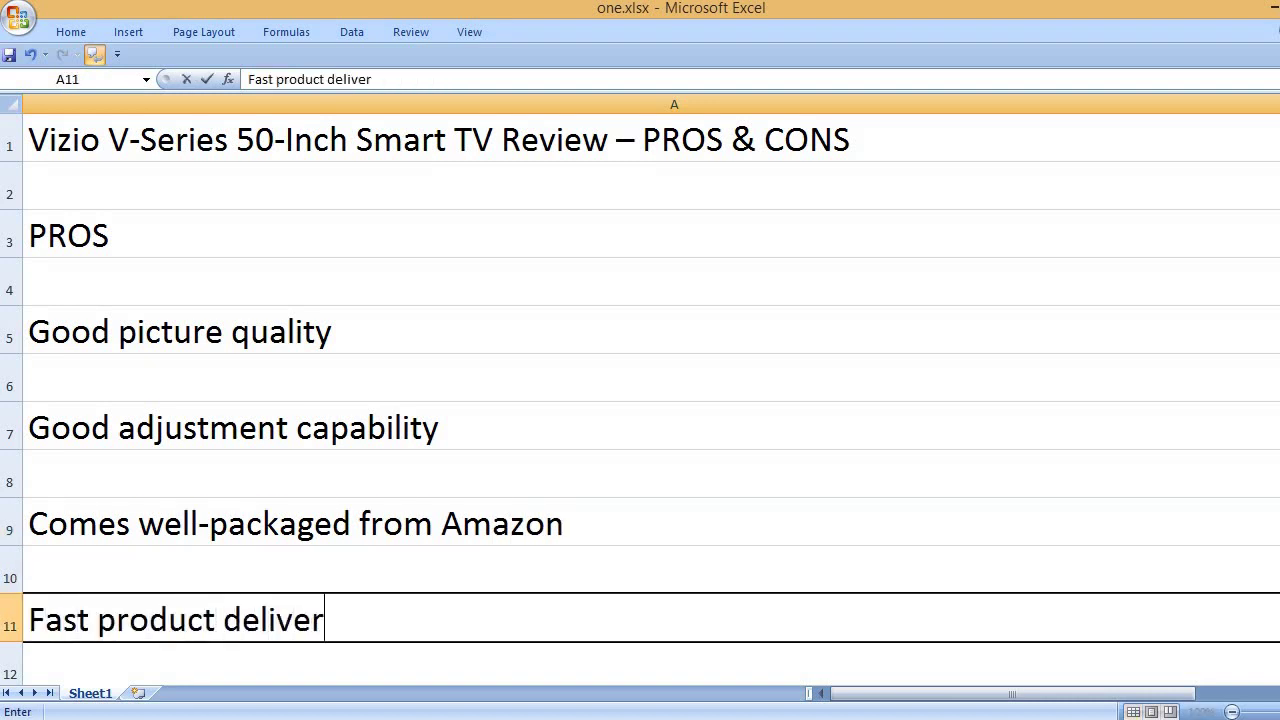
type("y")
key("Return")
key("Return")
type("Low pri")
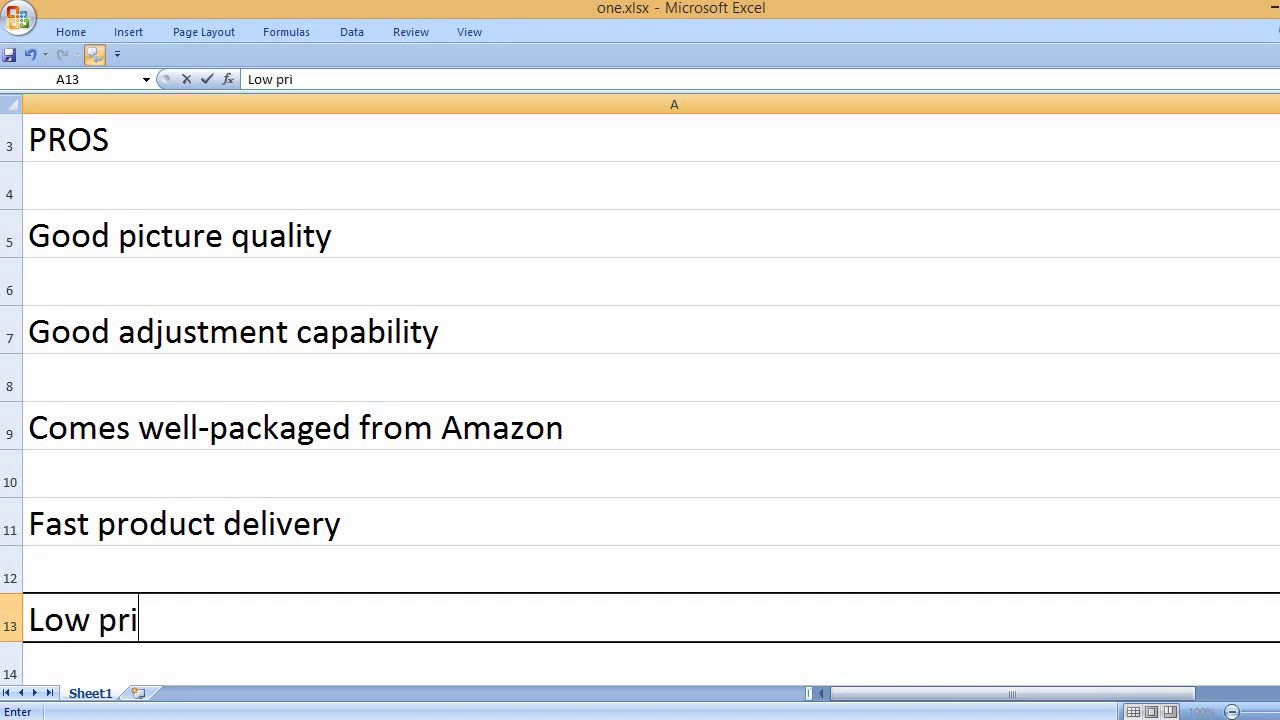
type("ce")
key("Return")
key("Return")
Step: Add the point "Very easy to use and navigate" in cell A15
type("Very ea")
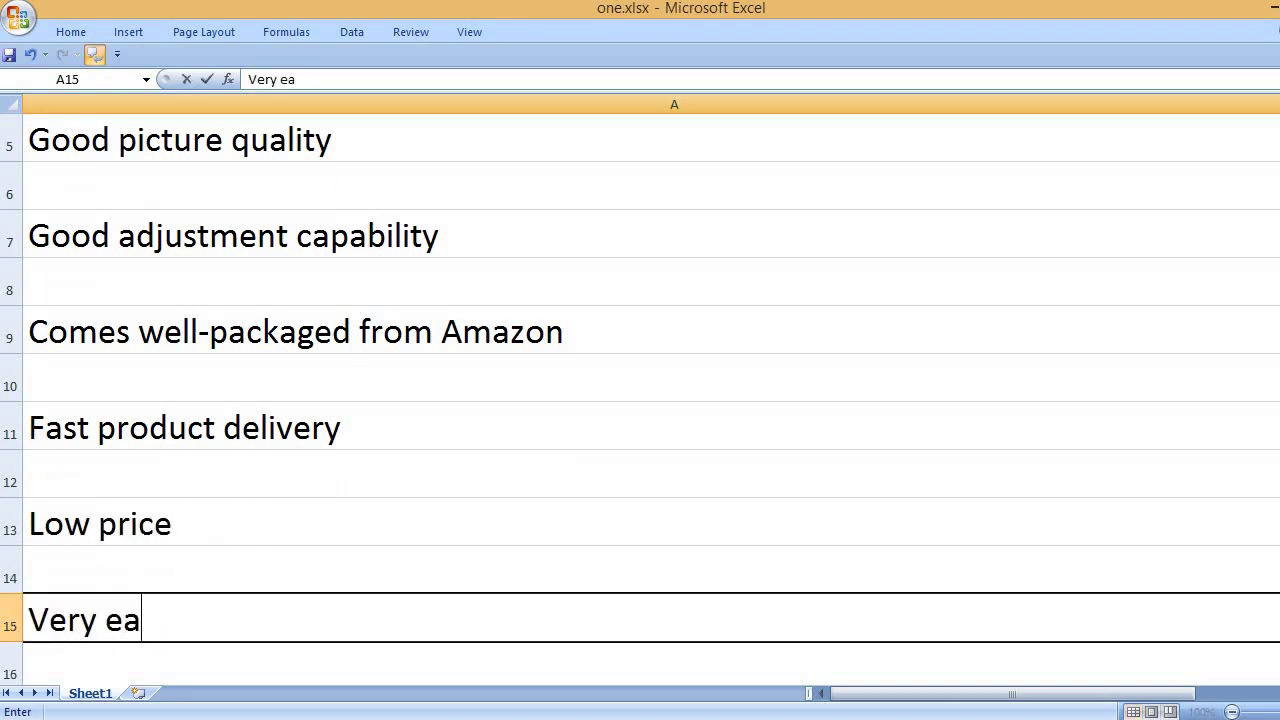
type("sy to suse")
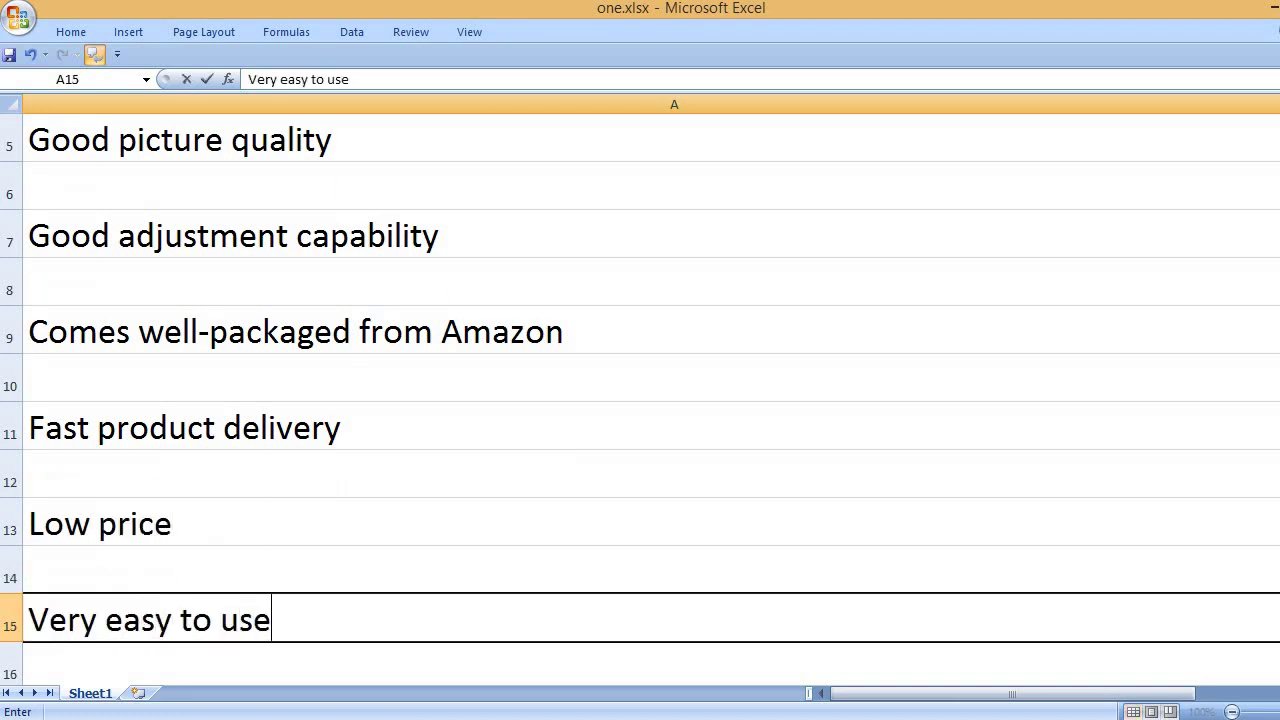
type(" and navigate")
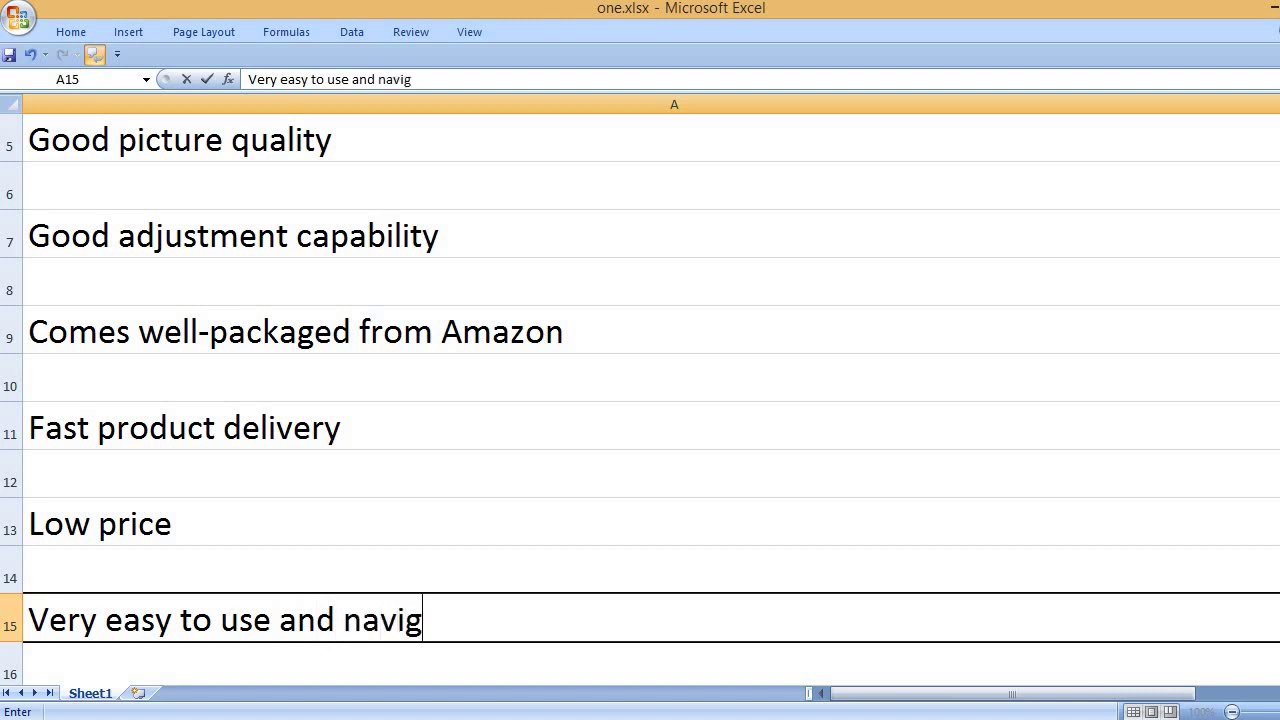
key("Return")
key("Return")
Step: Add the point "Built-in Chromecast" in cell A17
type("B")
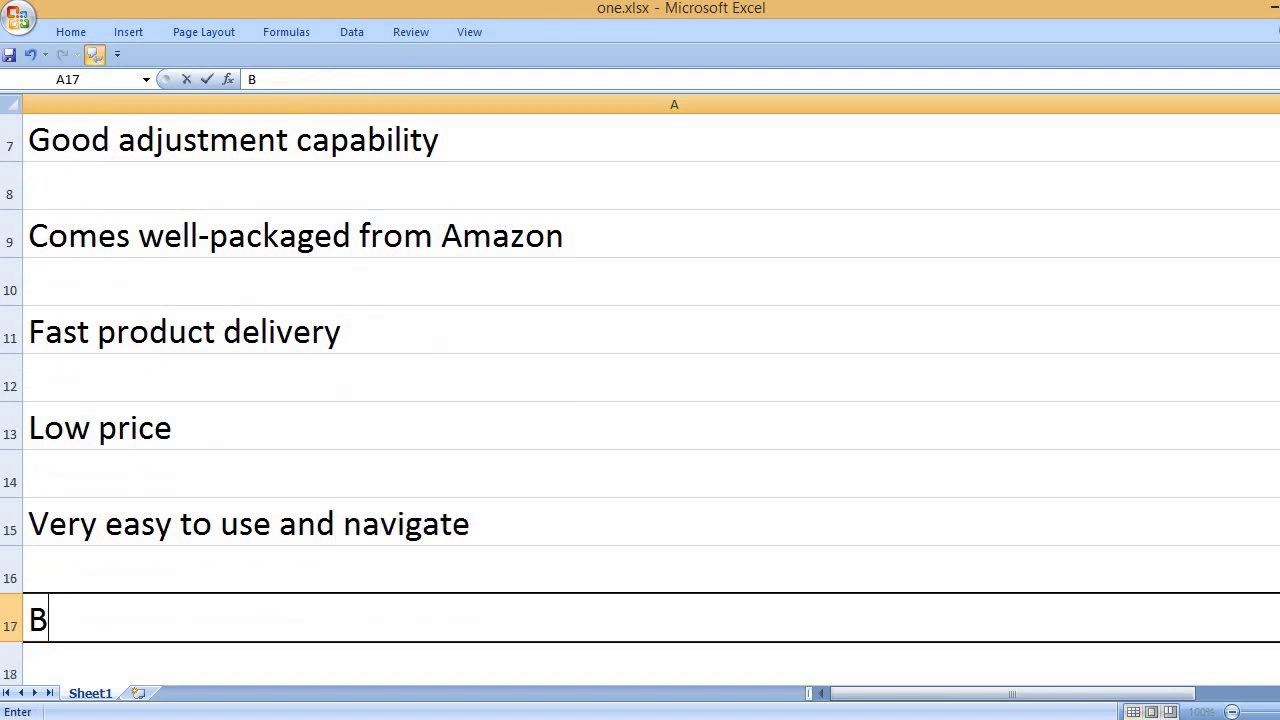
type("uilt-in")
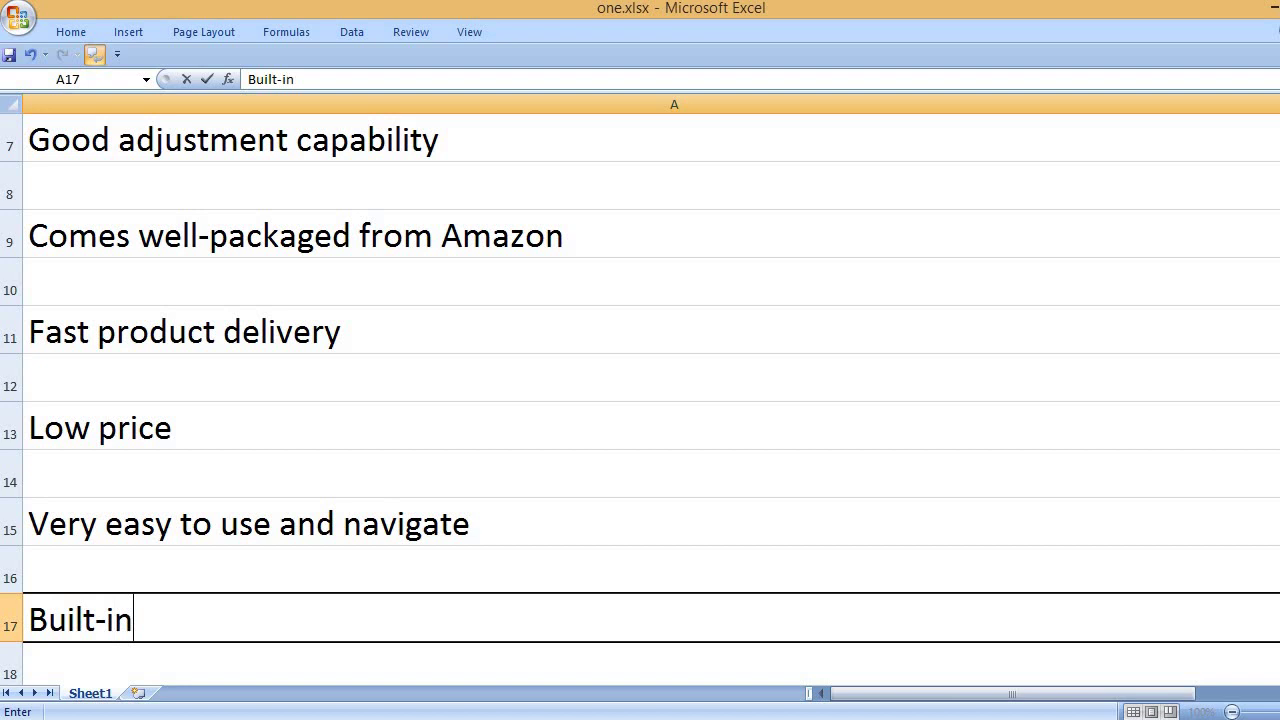
type(" Chre")
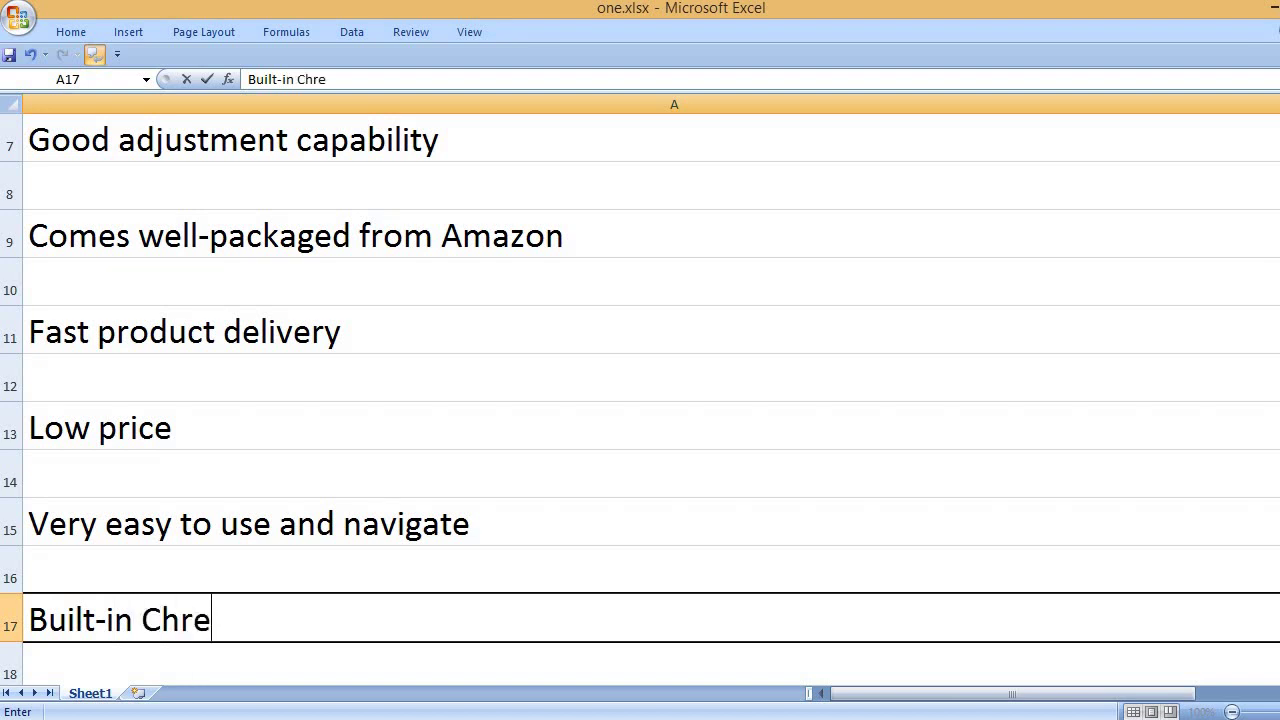
key("BackSpace")
key("BackSpace")
type("romeca")
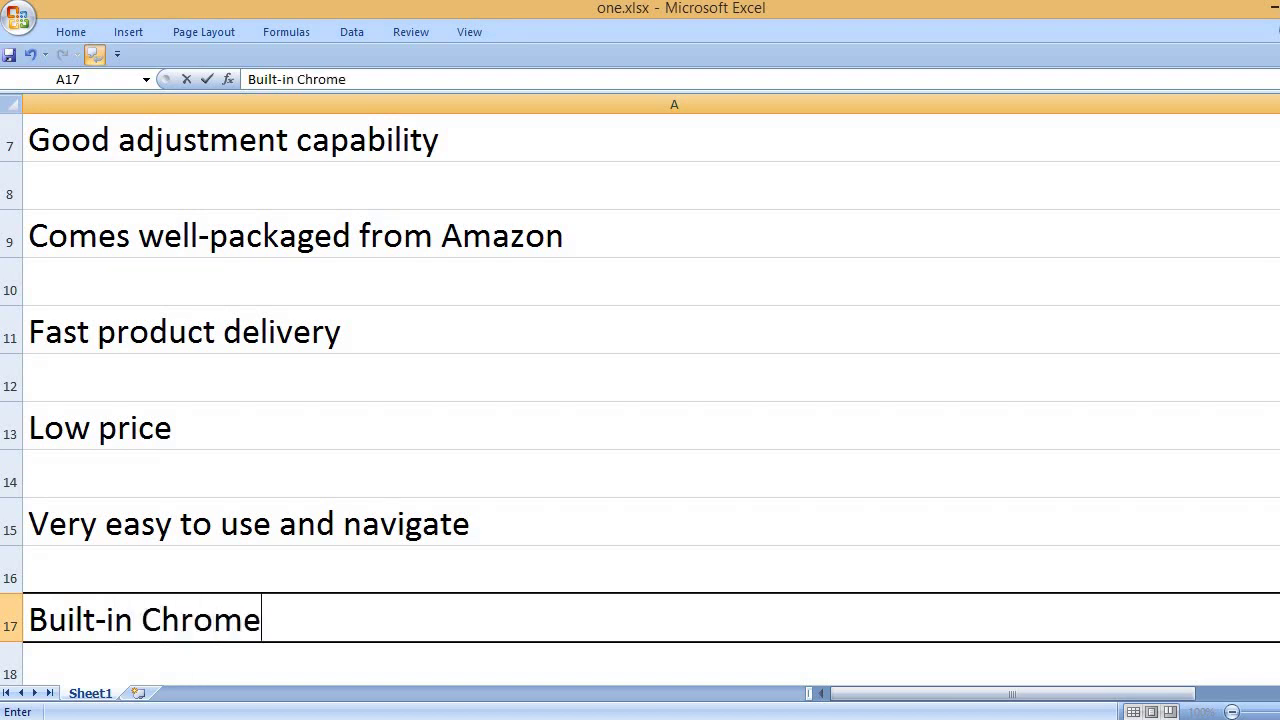
type("st")
key("Return")
key("Return")
Step: Add the point "Users loved the AirPlay feature" in cell A19
type("U")
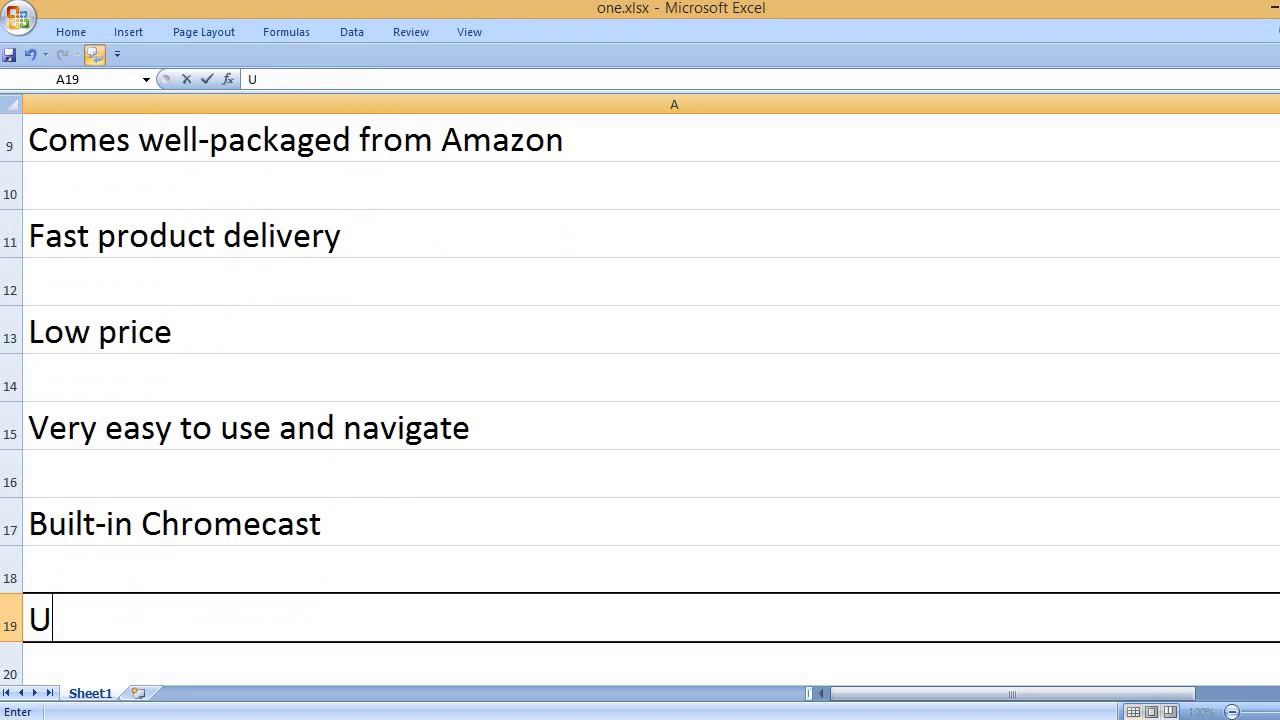
type("sers loved")
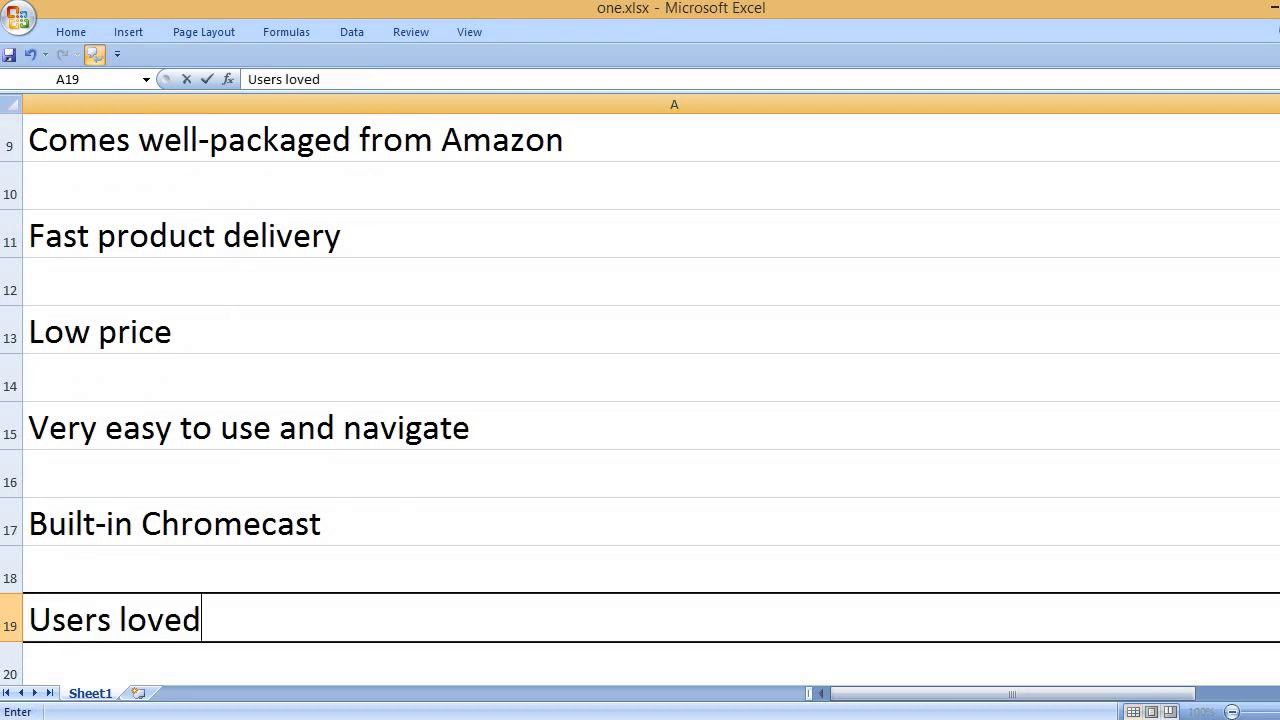
type(" the AirPla")
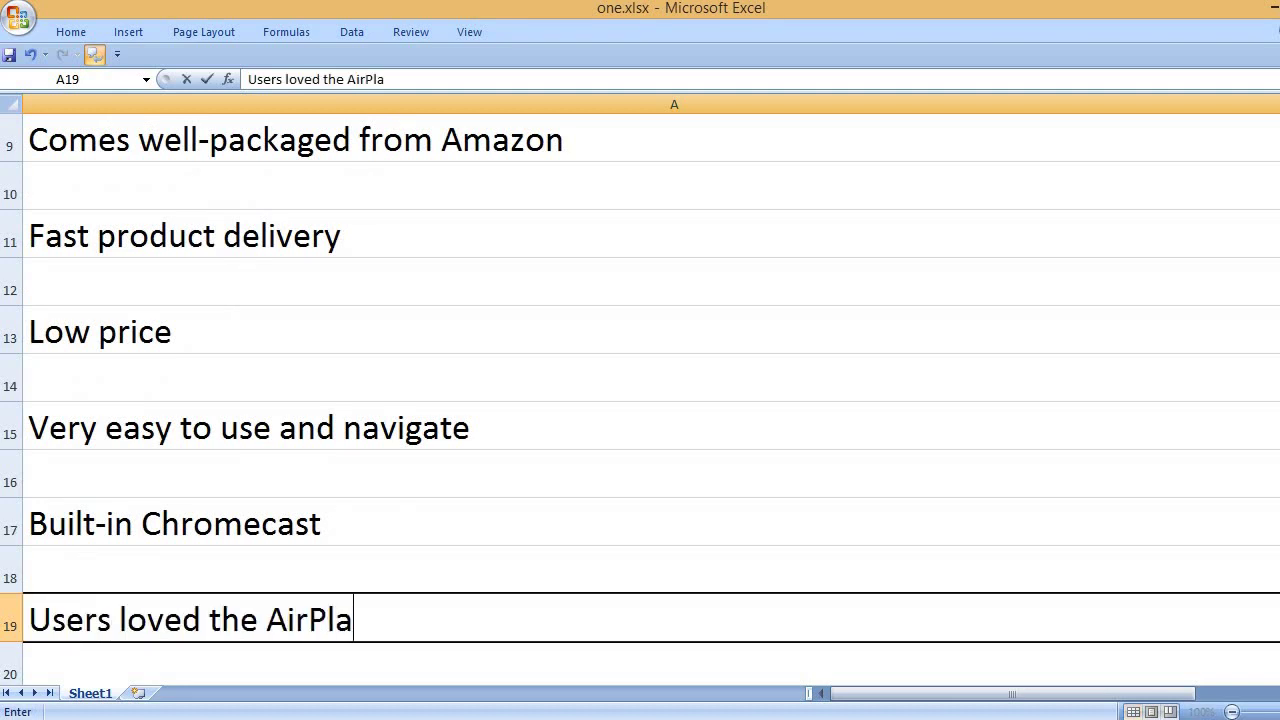
type("y feature")
key("Return")
key("Return")
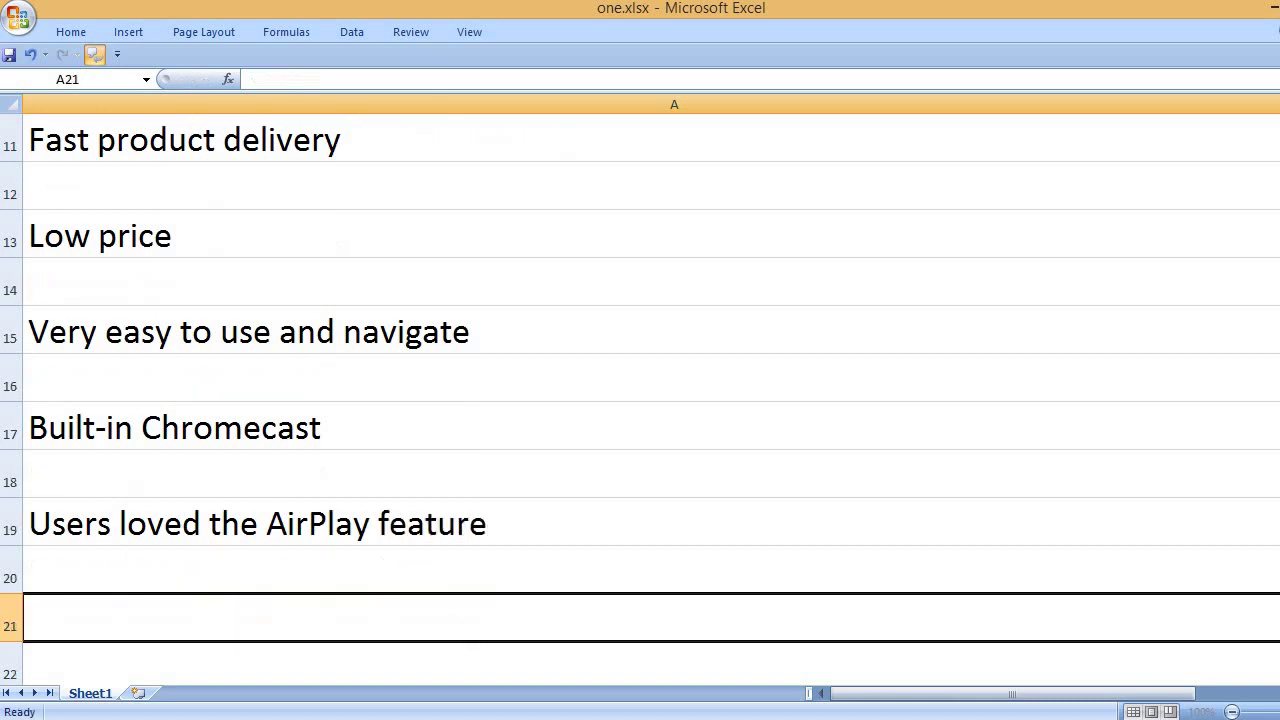
Step: Add the point "Direct access button to Netflix, Hulu, Amazon Prime and others" in cell A21
type("Direct ac")
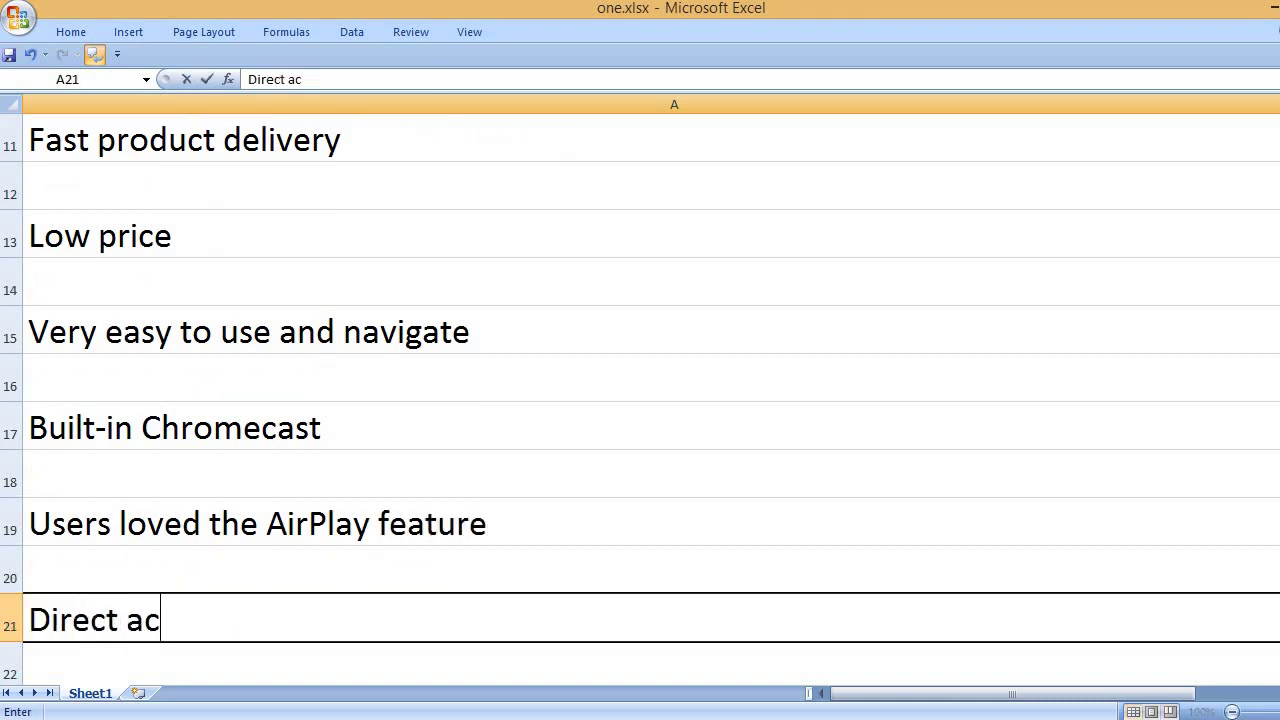
type("cess ")
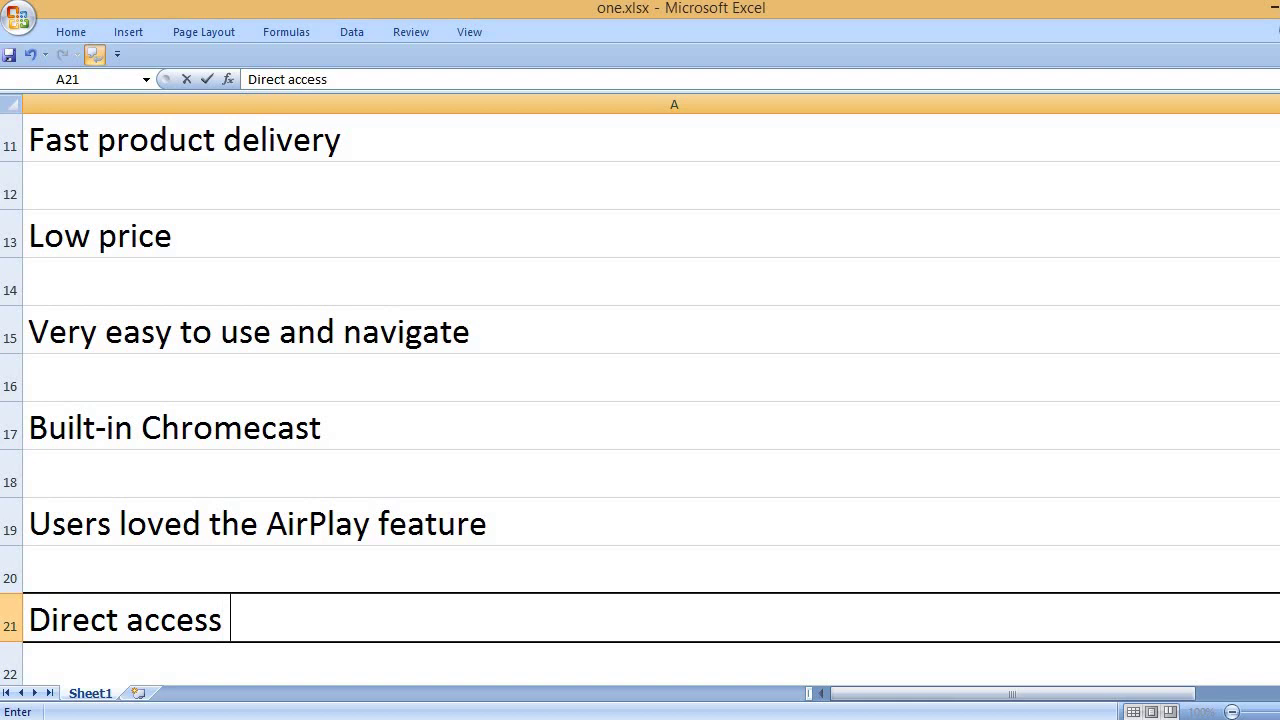
type("button to N")
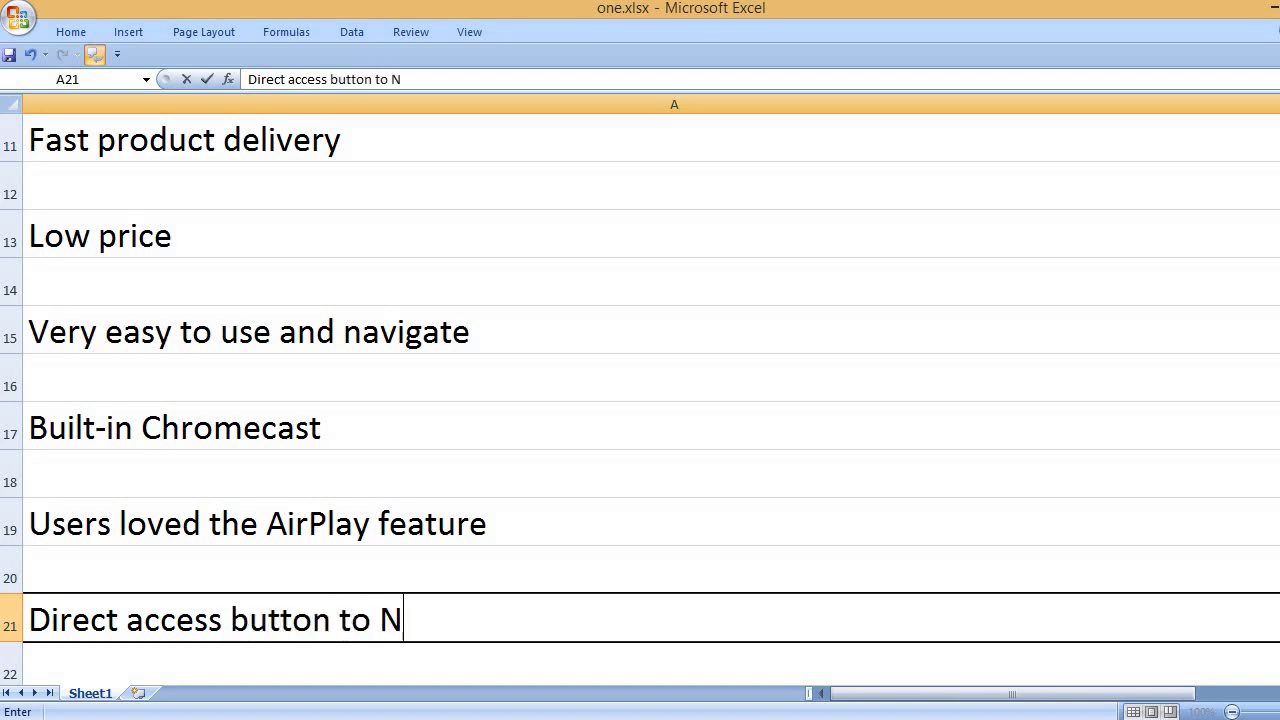
type("etflix, H")
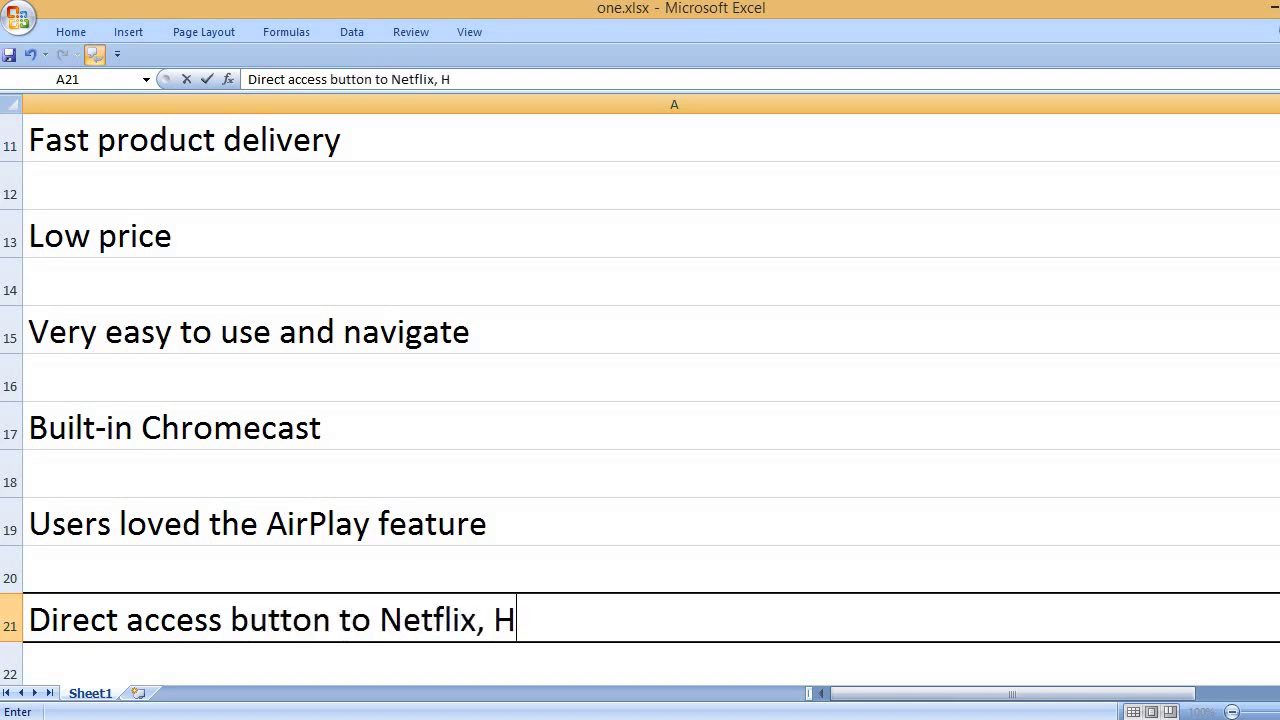
type("ulu, Amazo")
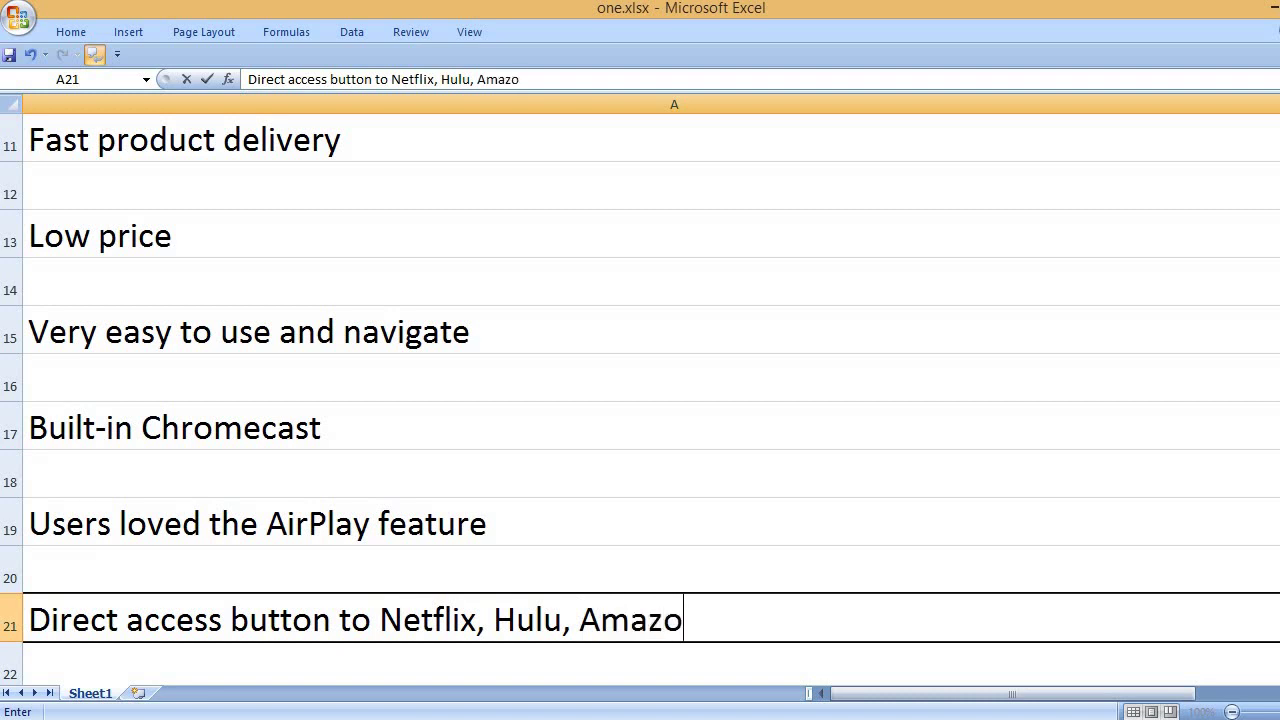
type("n Prime")
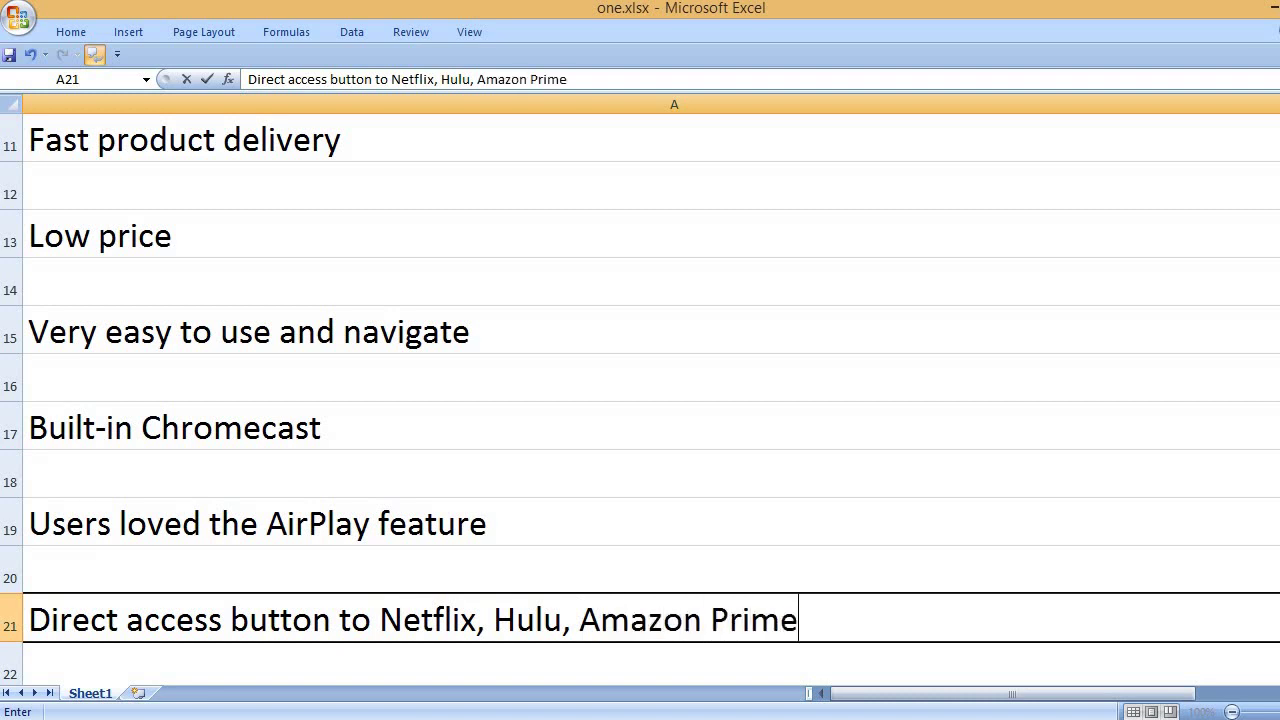
type(" and others")
key("Return")
Step: Add the point "Oversll, agreat qauality TV" in cell A23
key("Return")
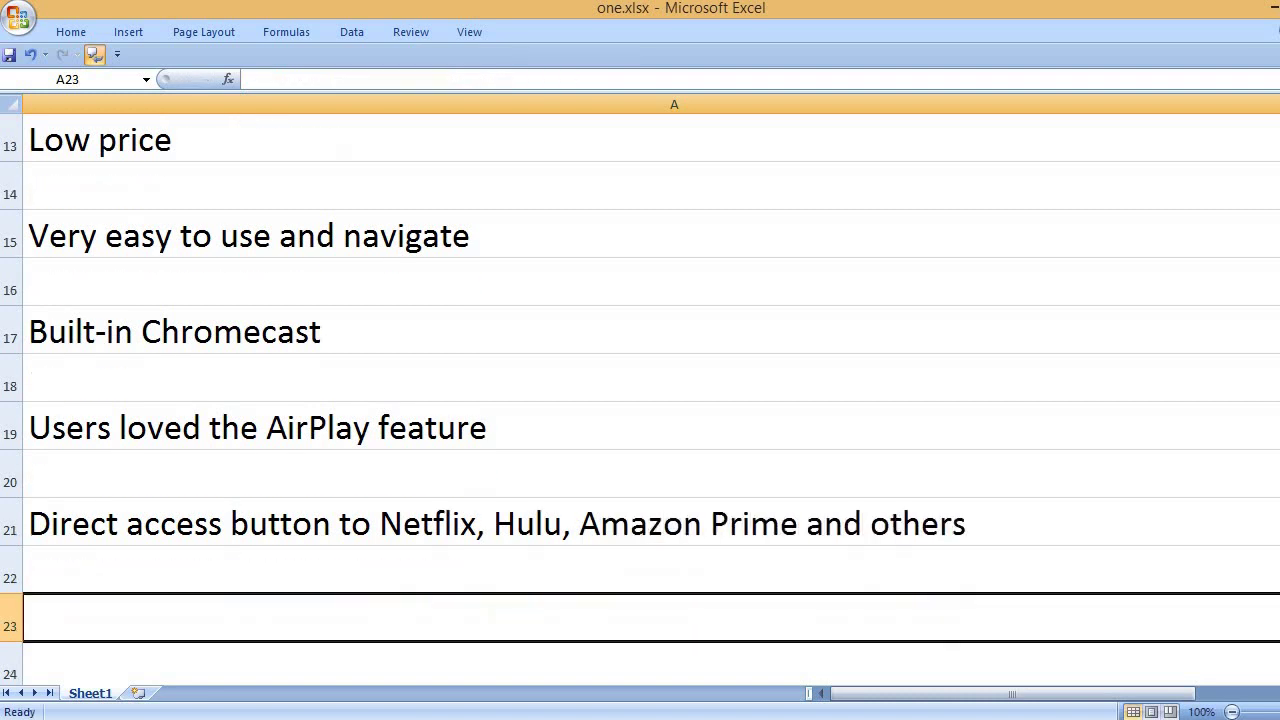
type("Oversll, a")
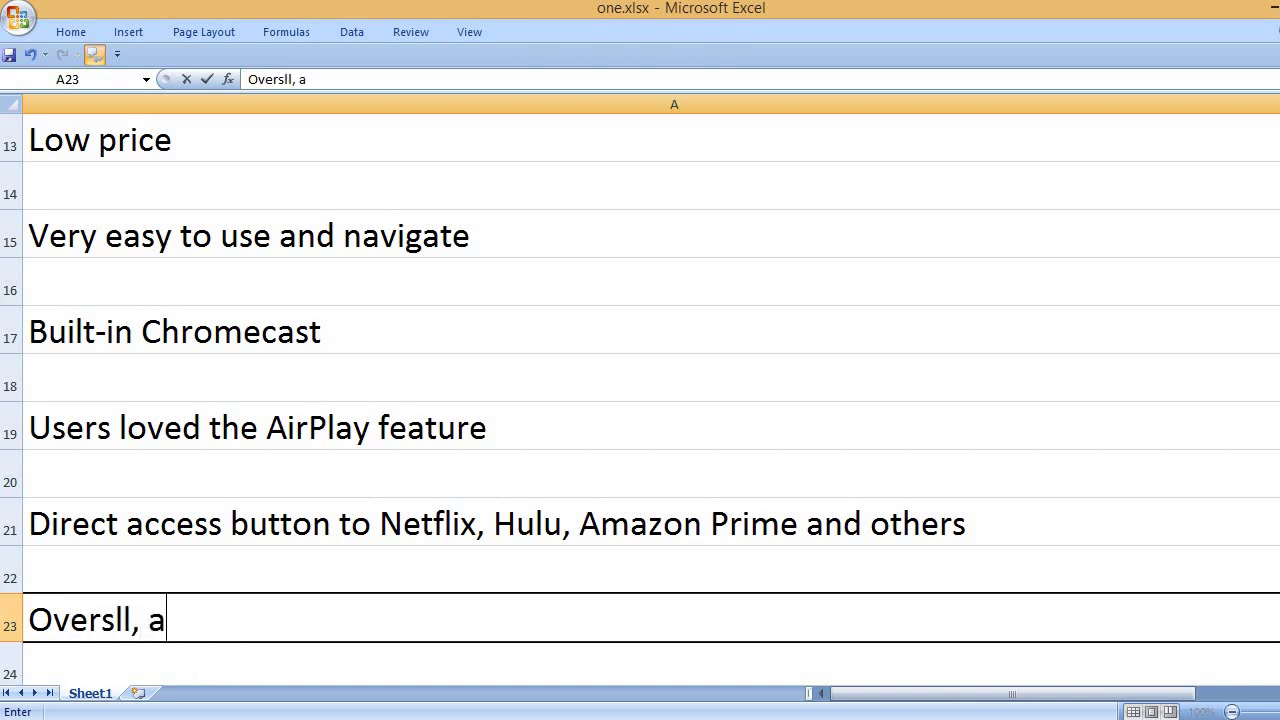
type("great qauality TV")
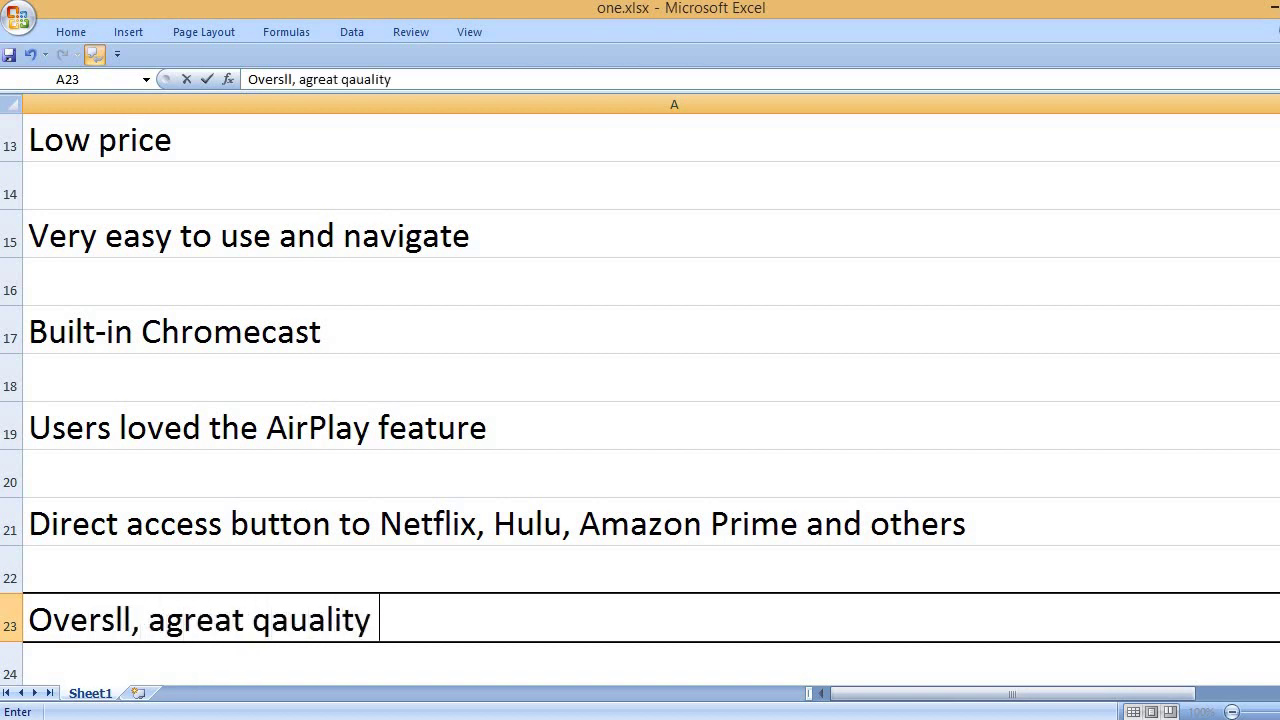
key("Return")
key("Return")
type("Vizio")
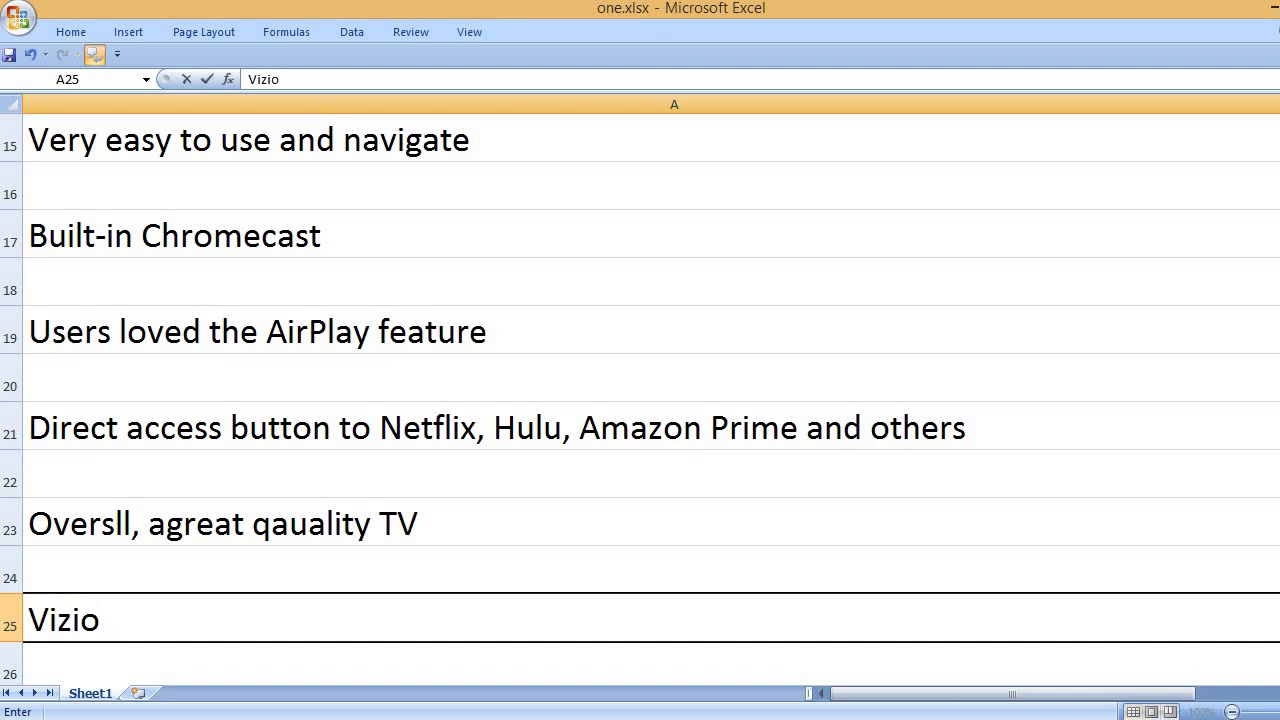
key("BackSpace")
key("BackSpace")
key("BackSpace")
key("BackSpace")
key("BackSpace")
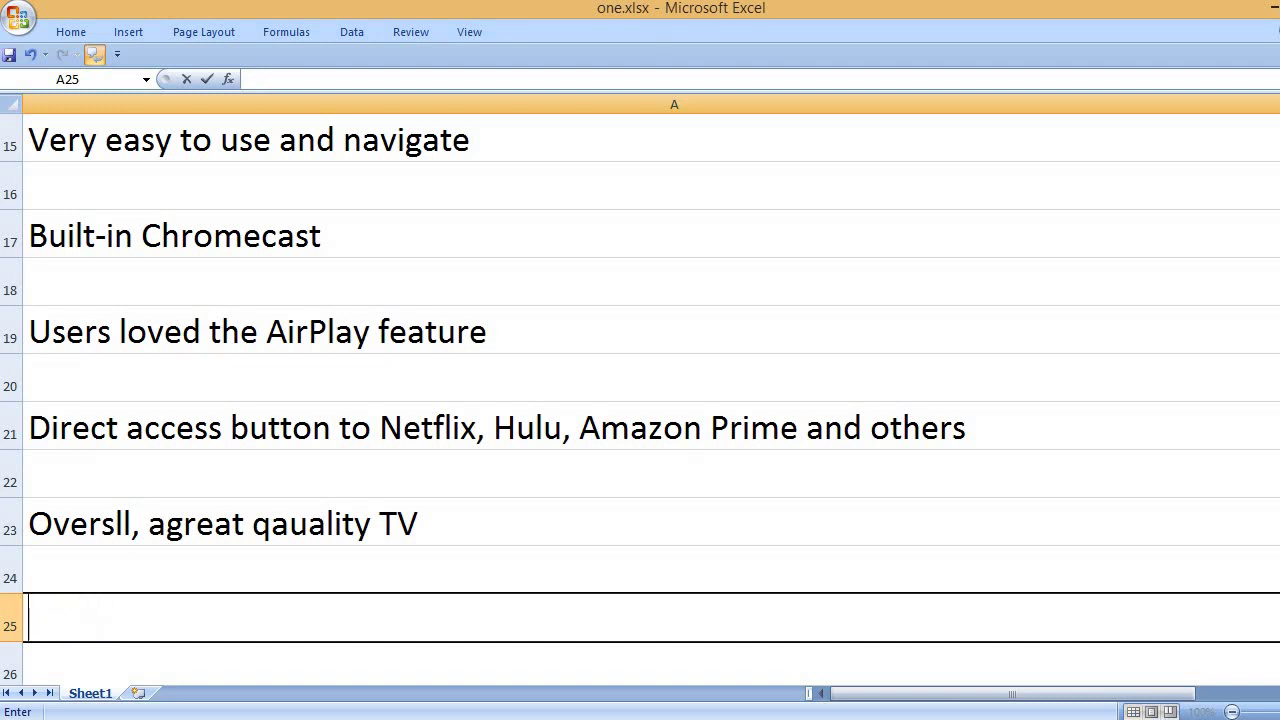
key("Return")
Step: Correct the spelling and spacing of the point in cell A23 so it reads "Overall, a great quality TV"
key("Up")
key("Up")
key("Up")
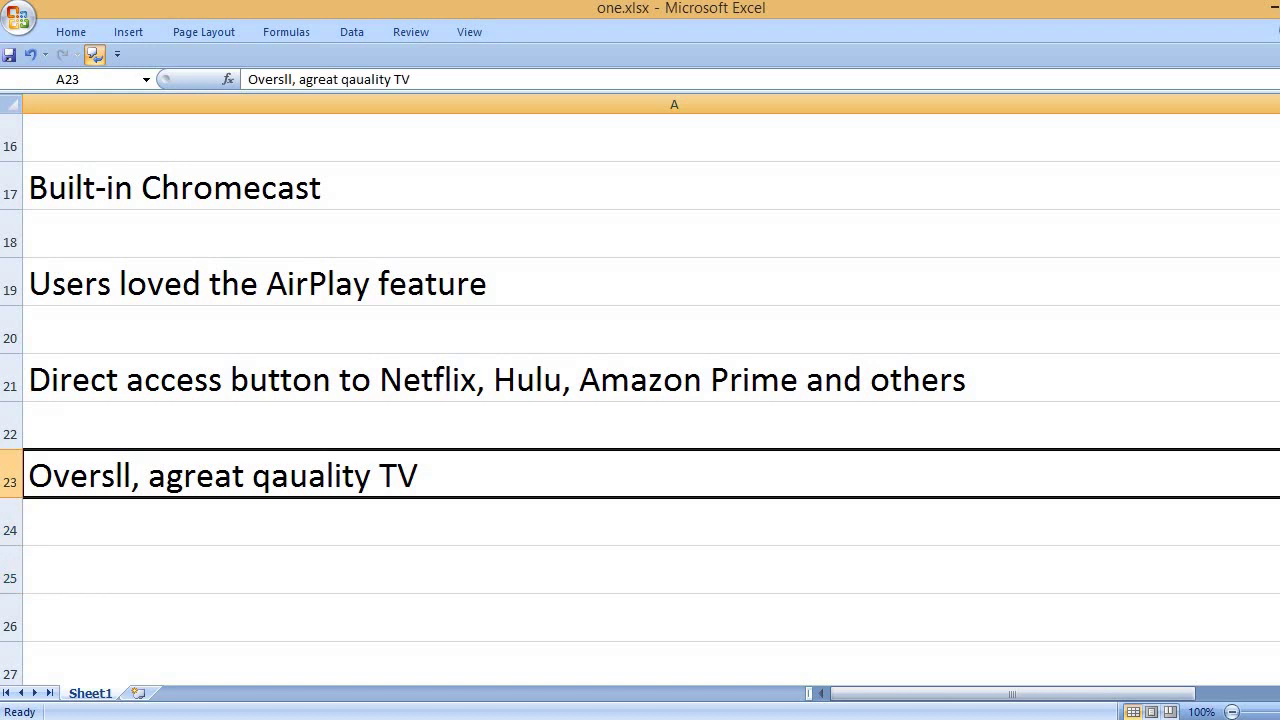
key("F2")
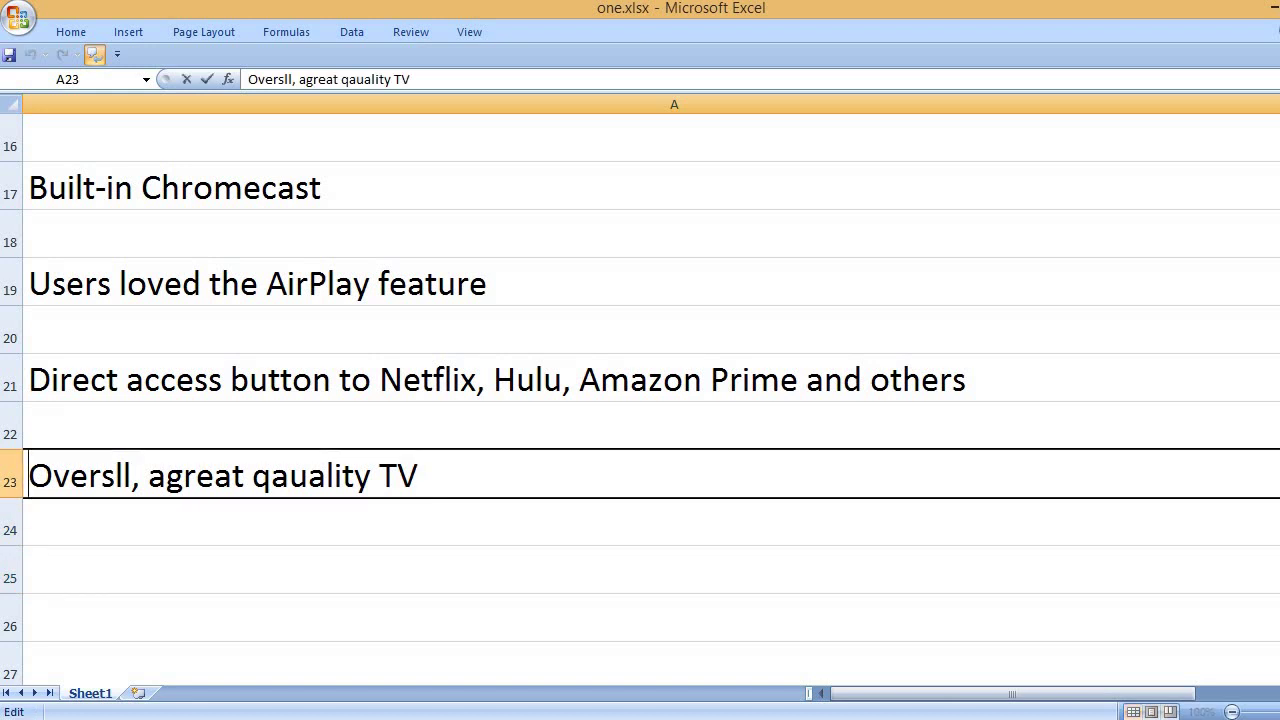
key("BackSpace")
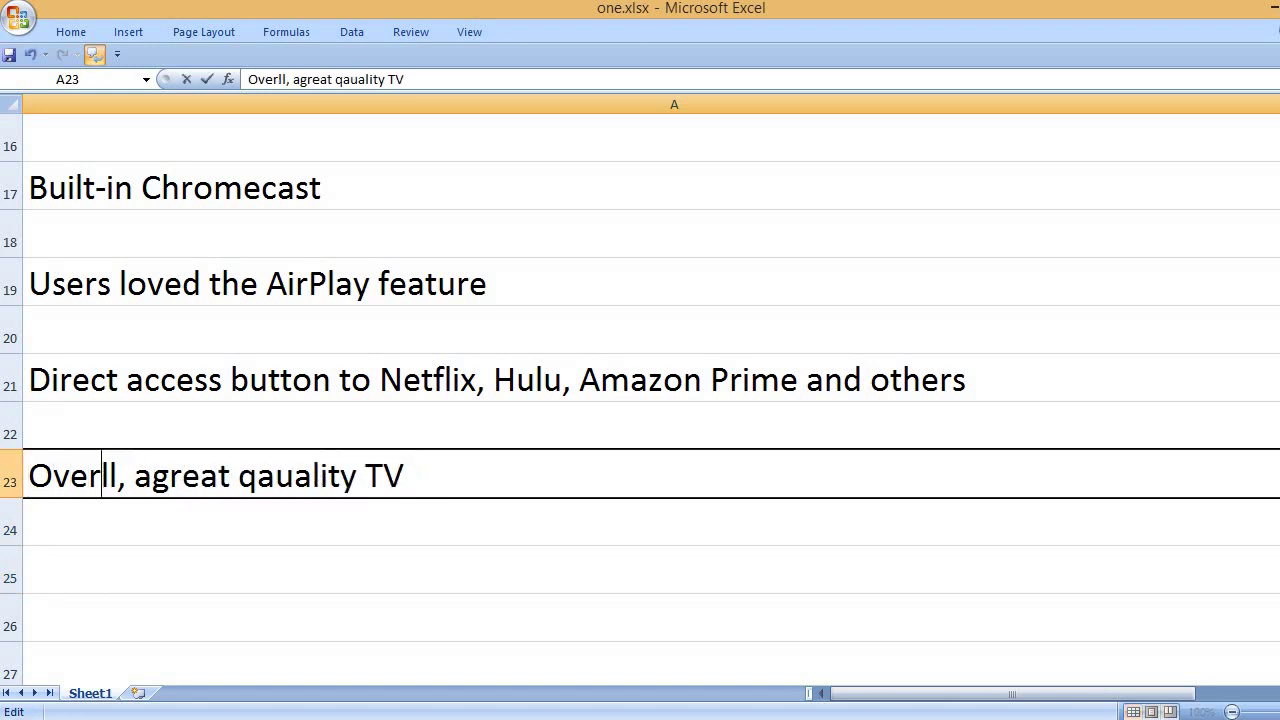
type("a")
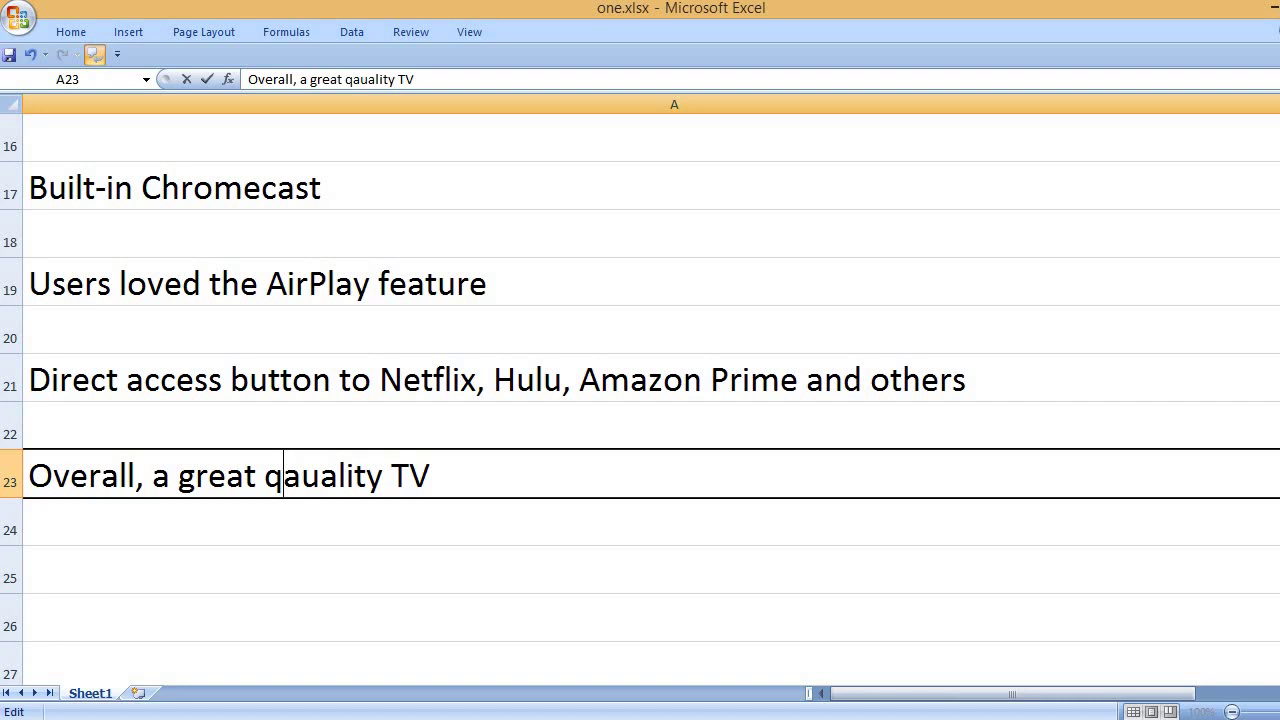
key("Delete")
key("Return")
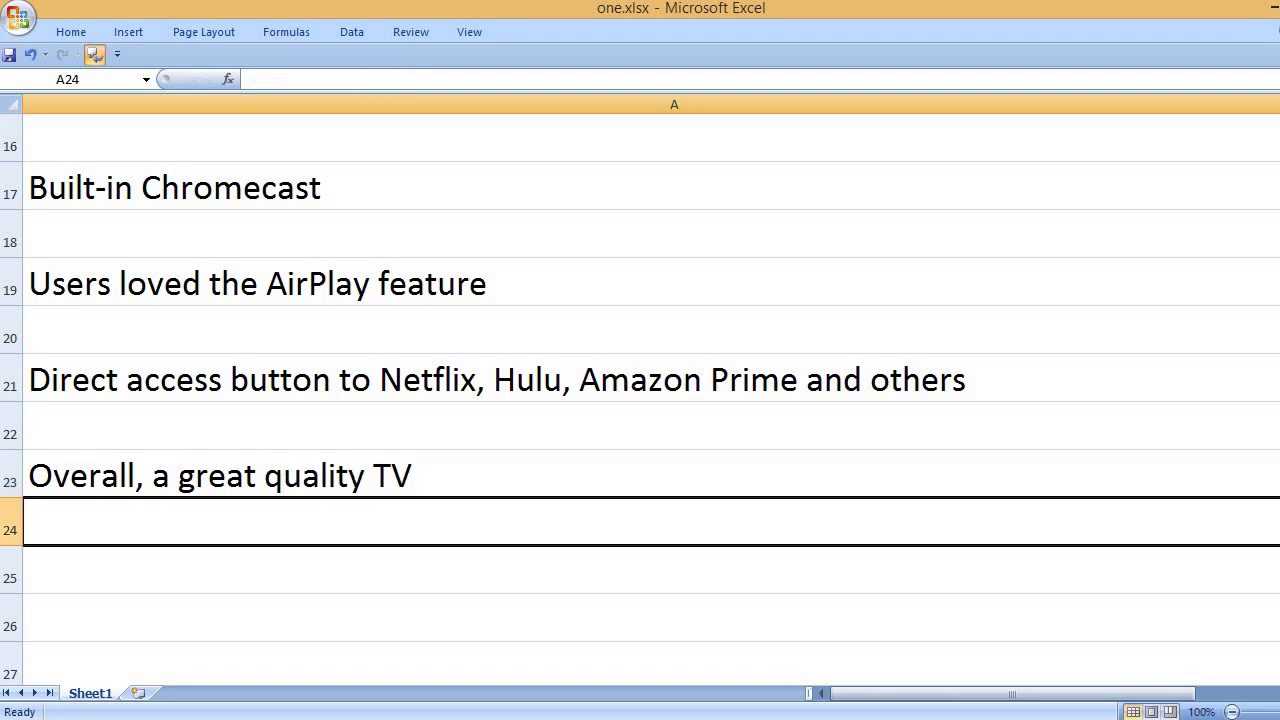
Step: Add the point "Vizio is a popular TV brand name." in cell A25
key("Down")
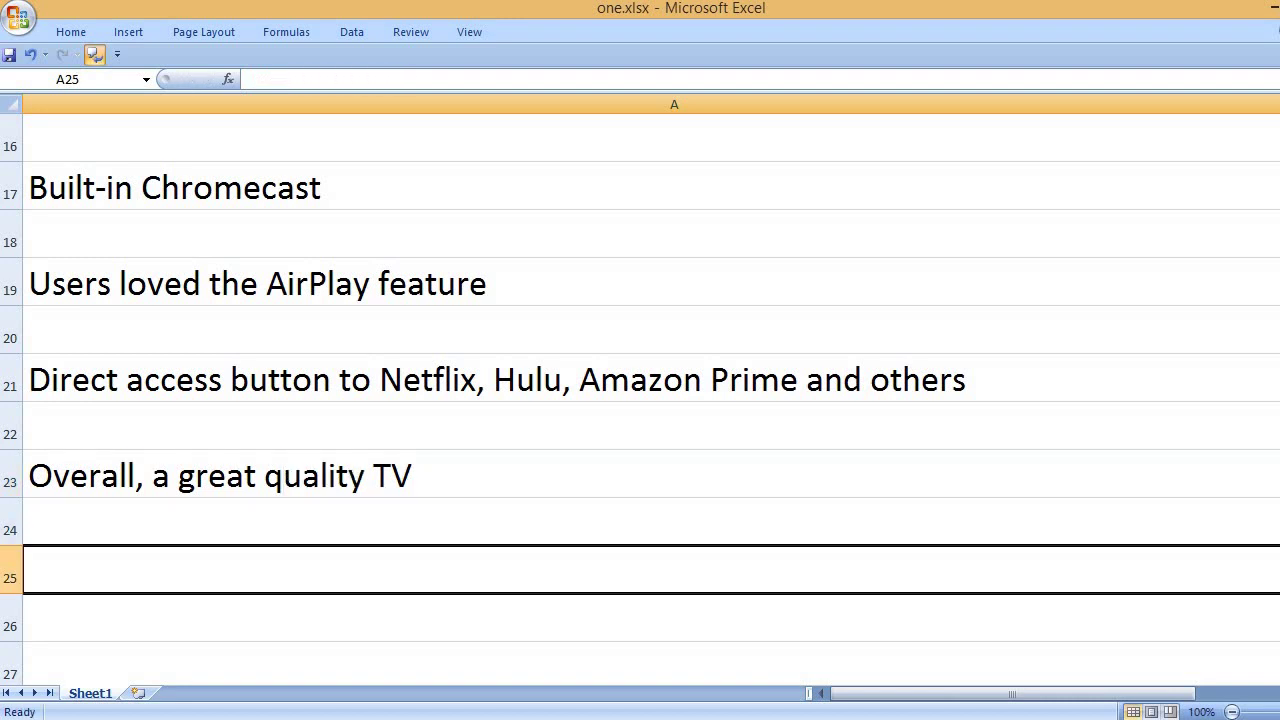
type("Vizi")
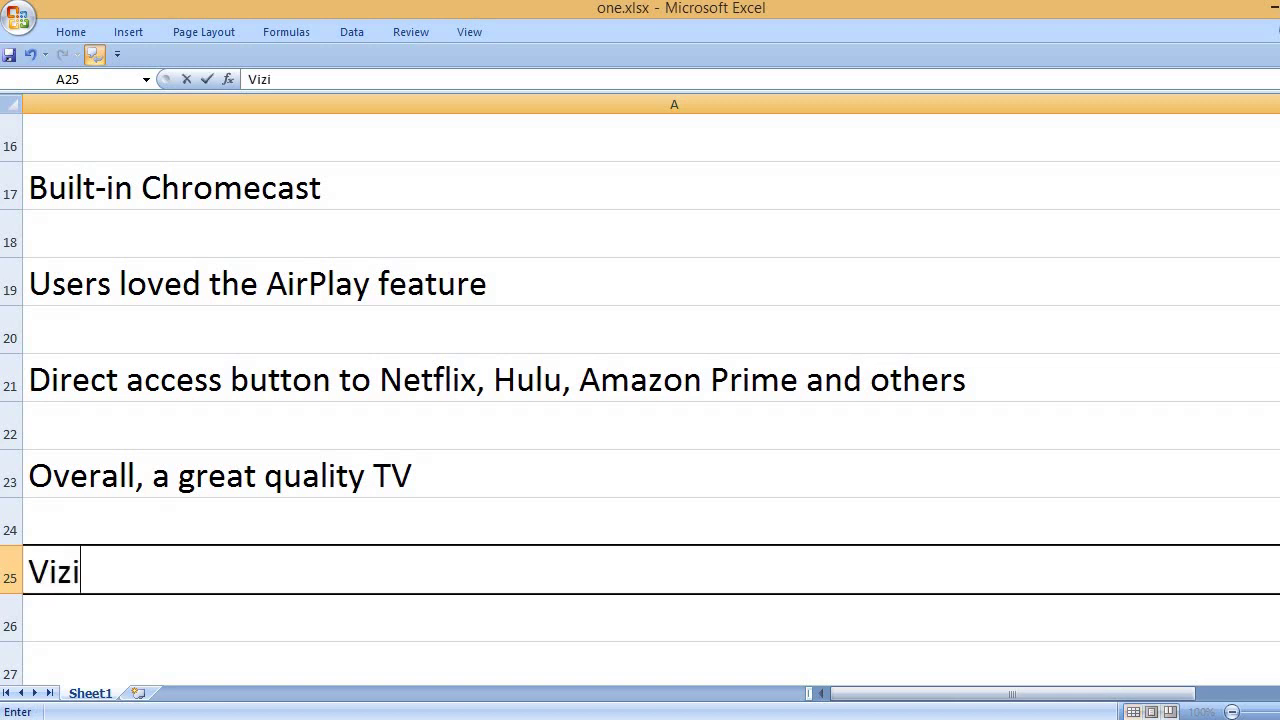
type("o is a popula")
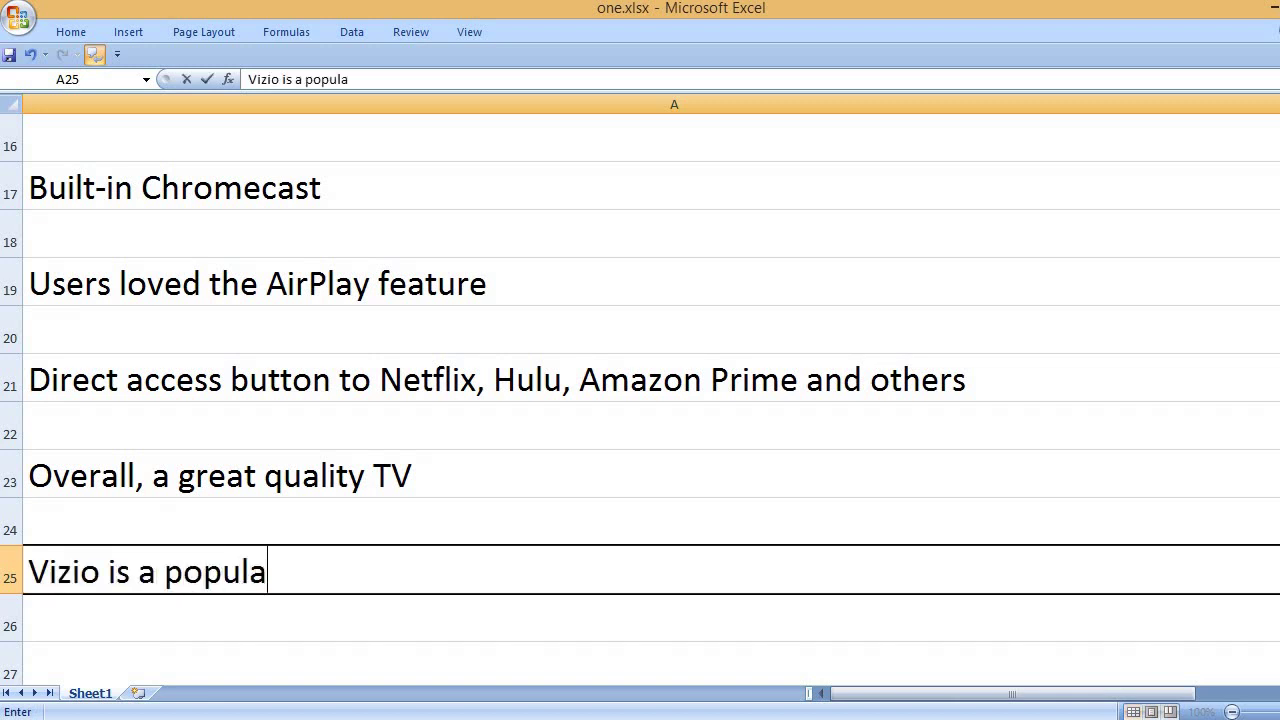
type("r TV brand name.")
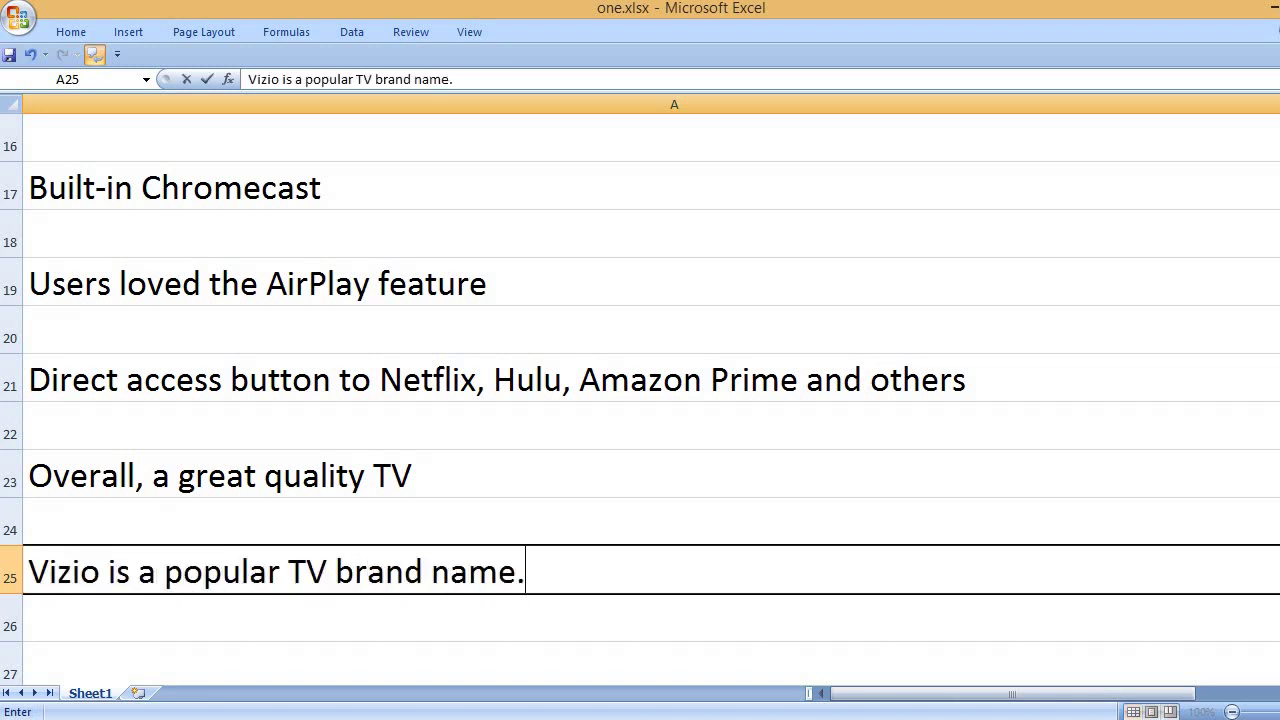
key("Return")
Step: Add the heading "CONS" in cell A27 and the point "Weak speakers" in cell A29
key("Down")
type("CONS")
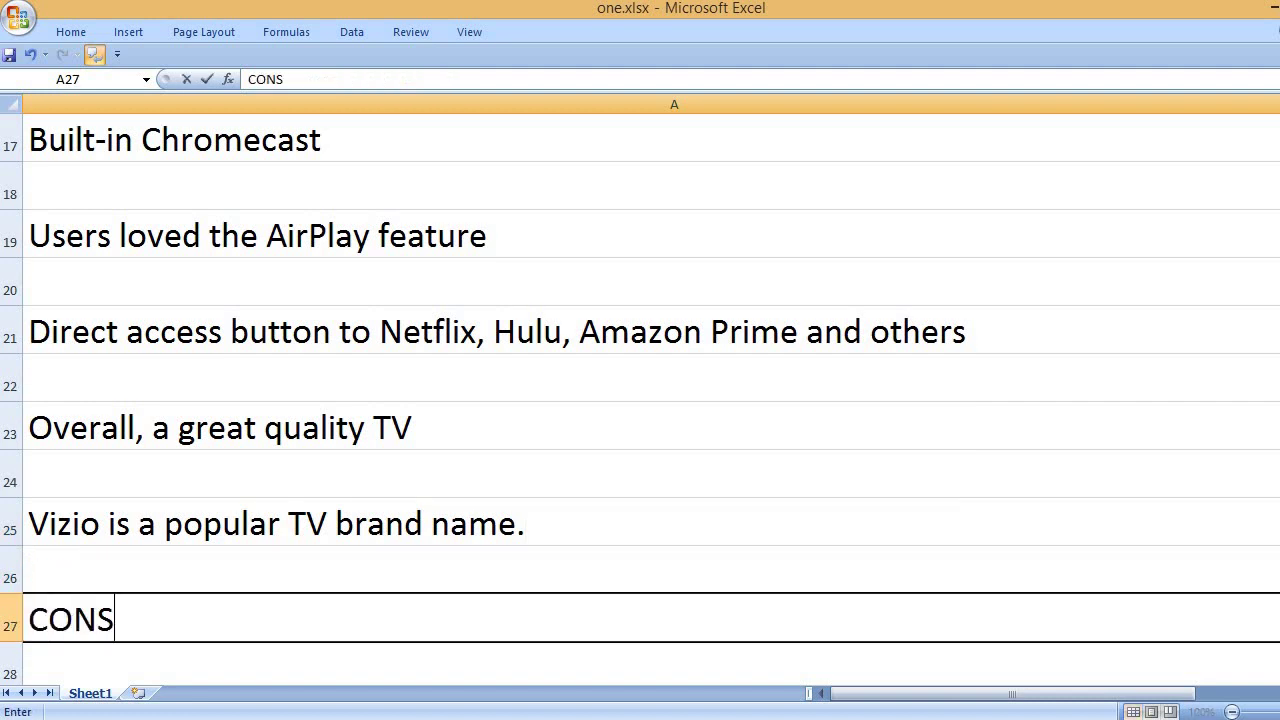
key("Return")
key("Down")
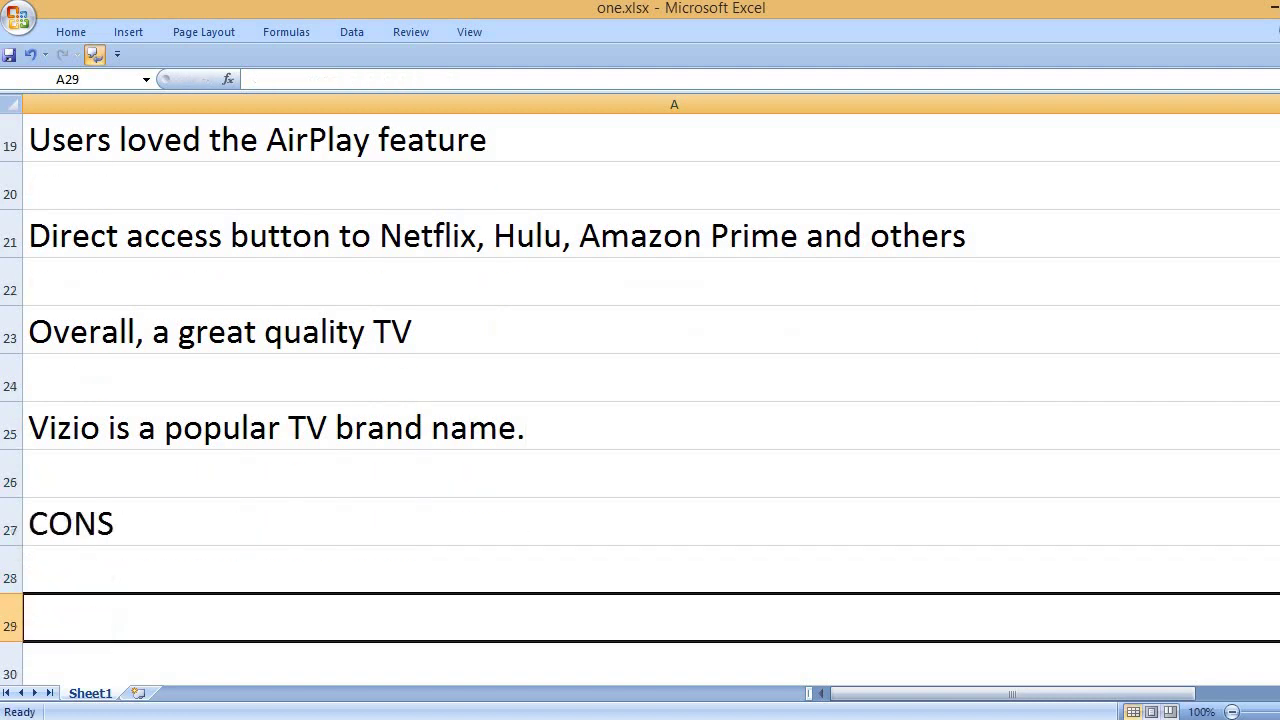
type("Weak ")
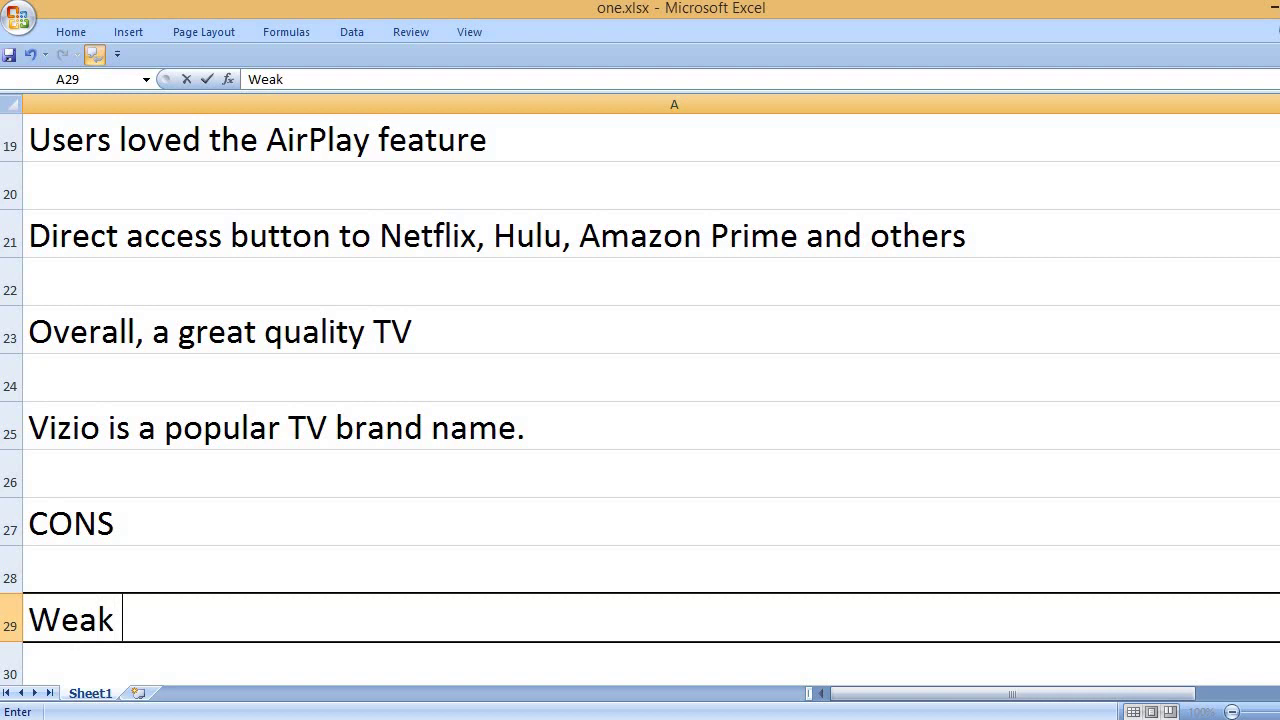
type("speakers")
key("Return")
Step: Add the point "Lame remote control" in cell A31
key("Down")
type("L")
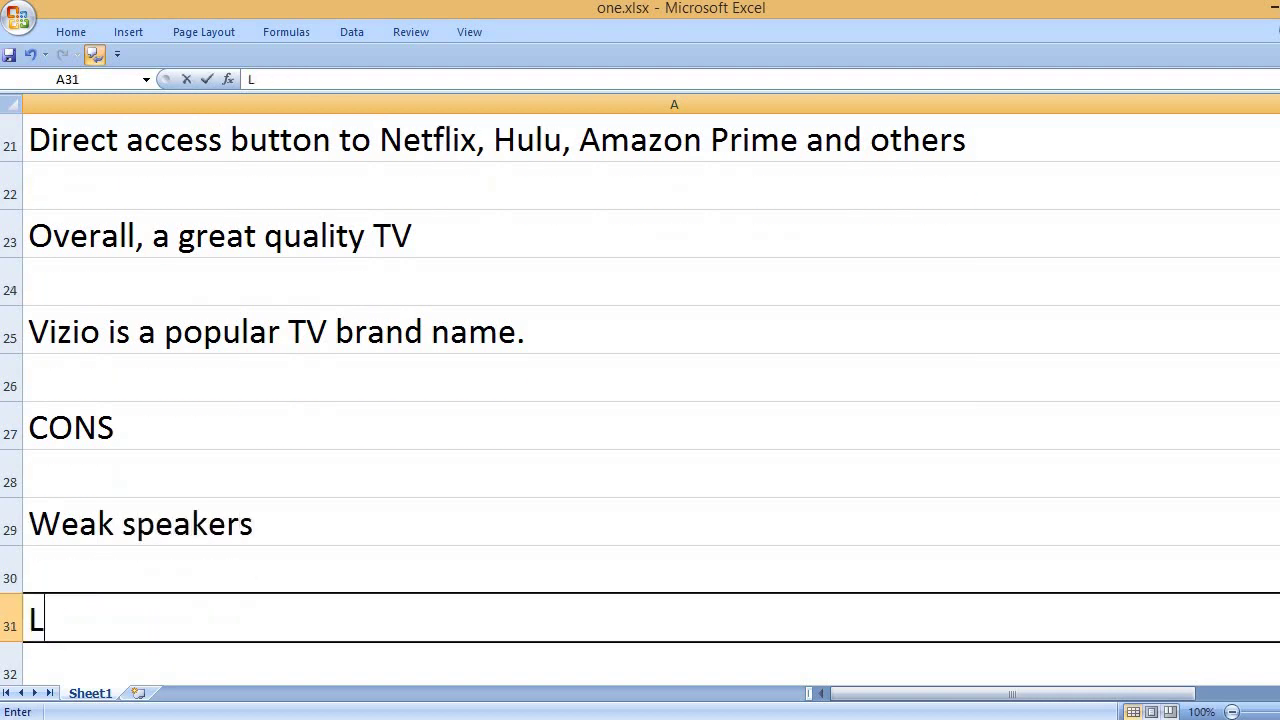
type("ame remote control")
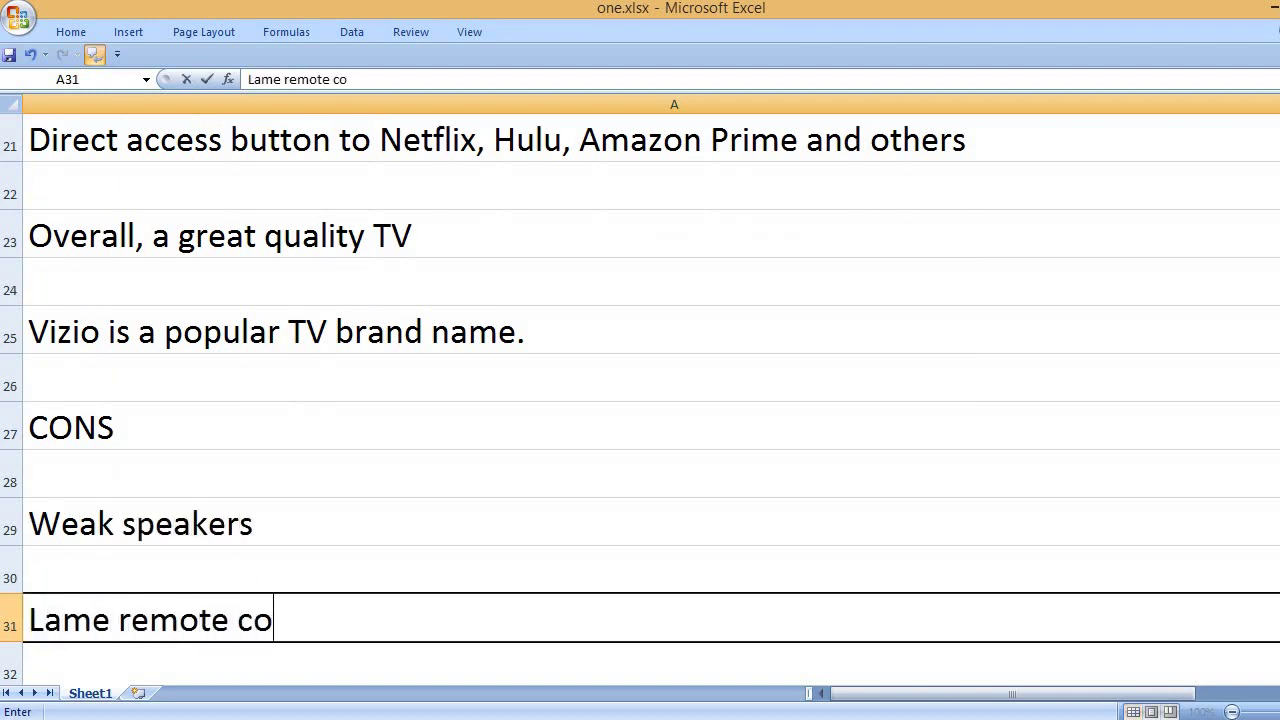
key("Return")
Step: Add the point "As per some users, overtime, it developed a voice sysncing issue." in cell A33
key("Down")
type("A")
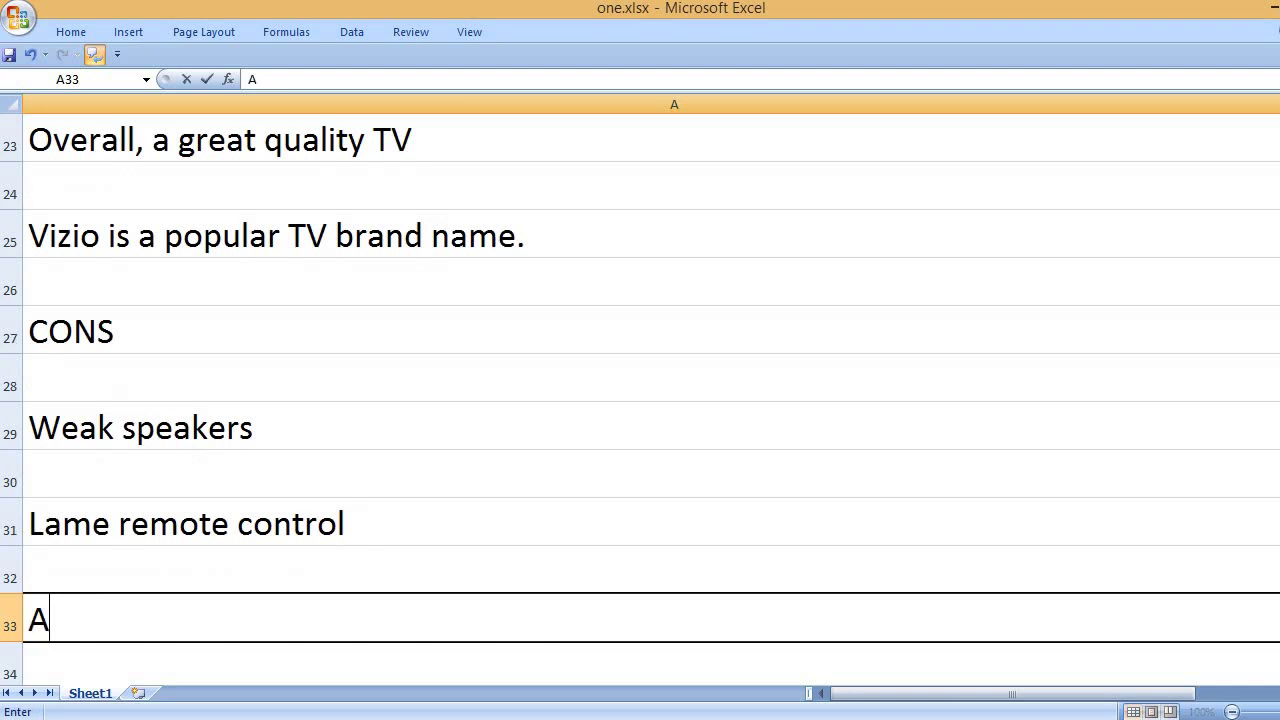
type("s per some user")
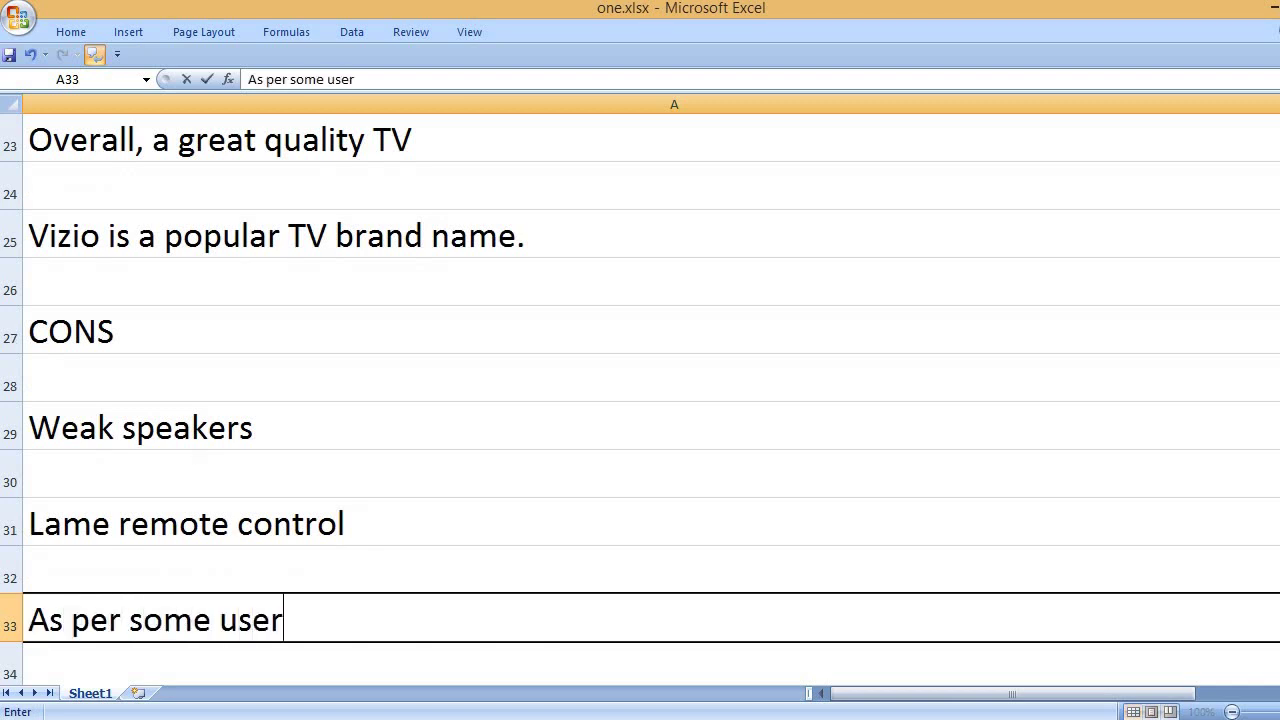
type("s, overtime")
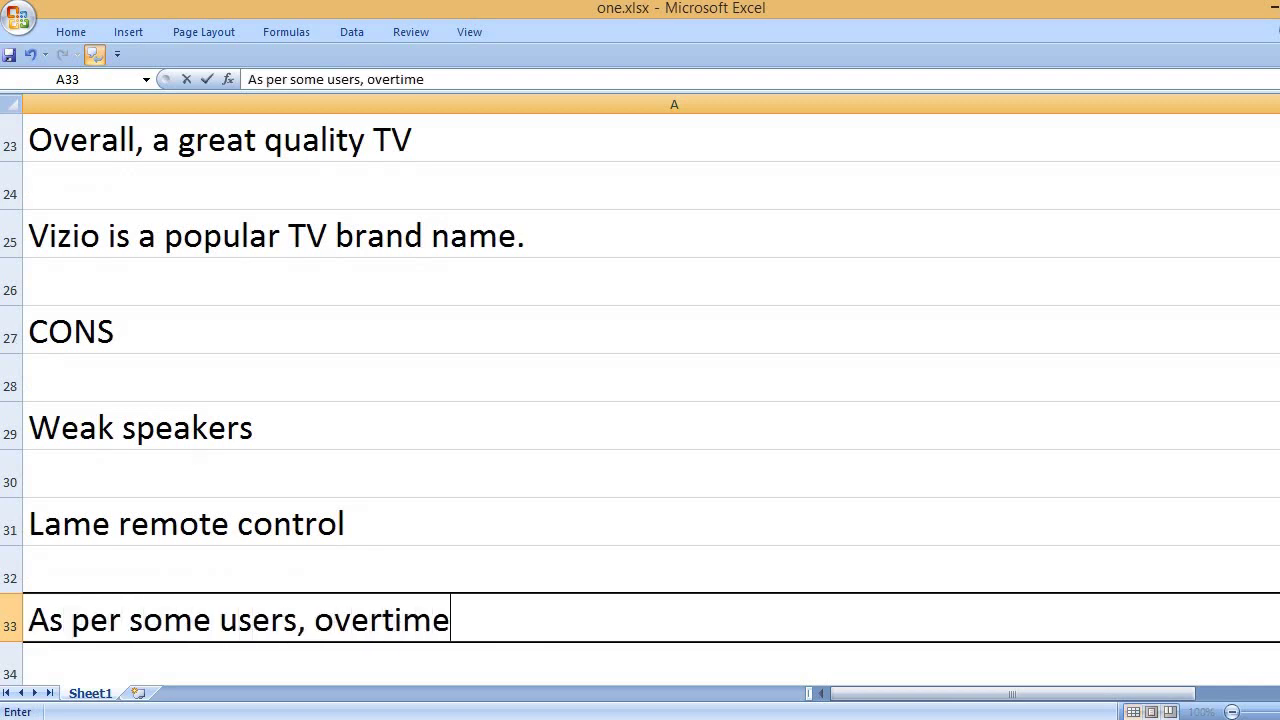
type(", it develo")
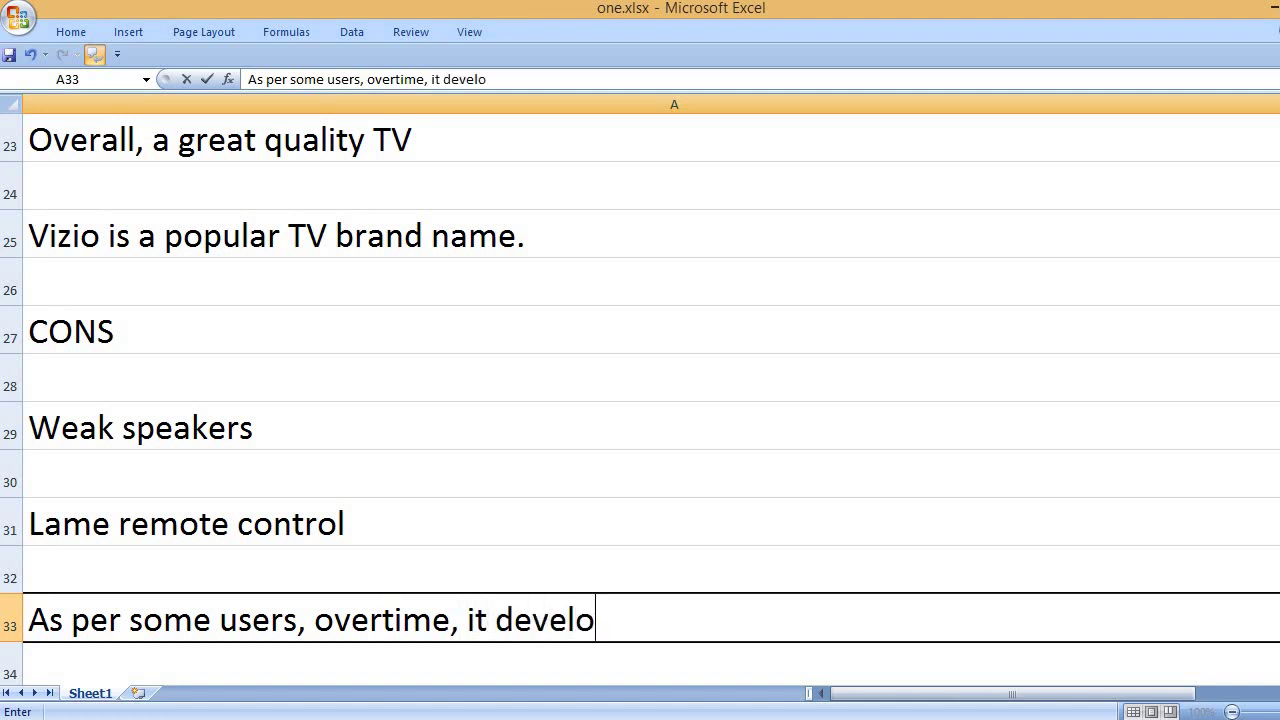
key("BackSpace")
type("oped a vo")
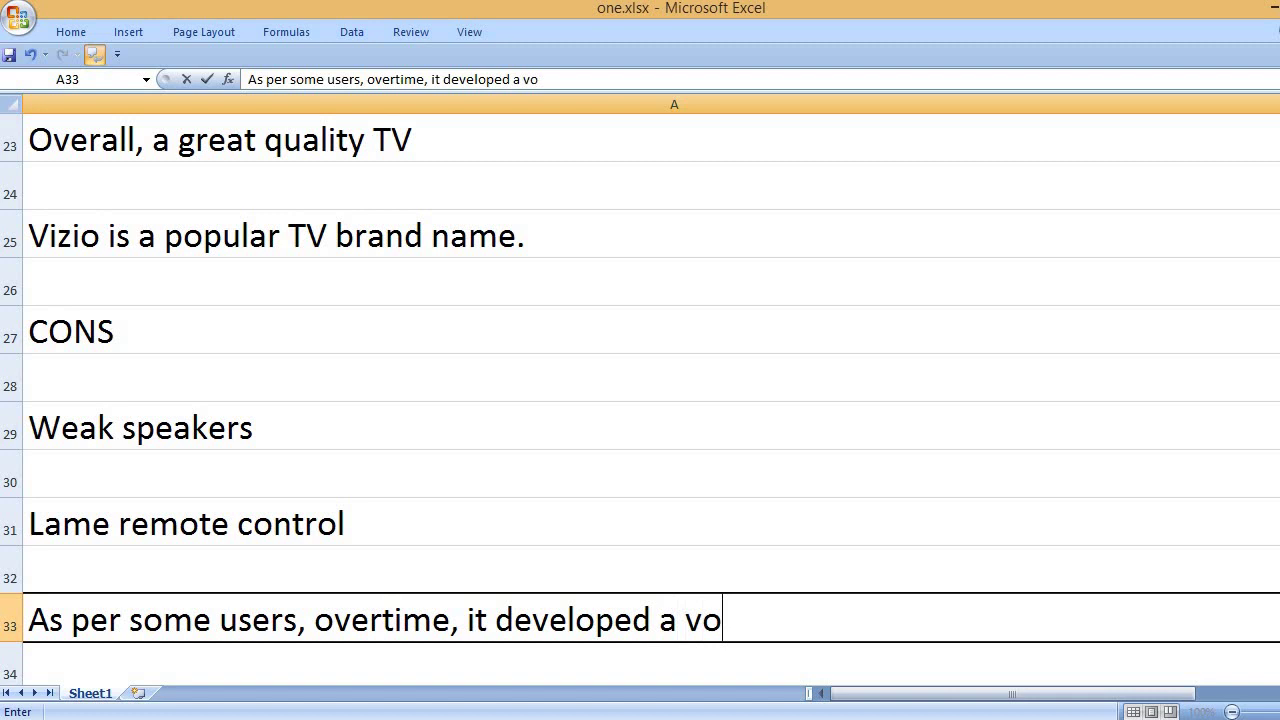
type("ice sysncing ")
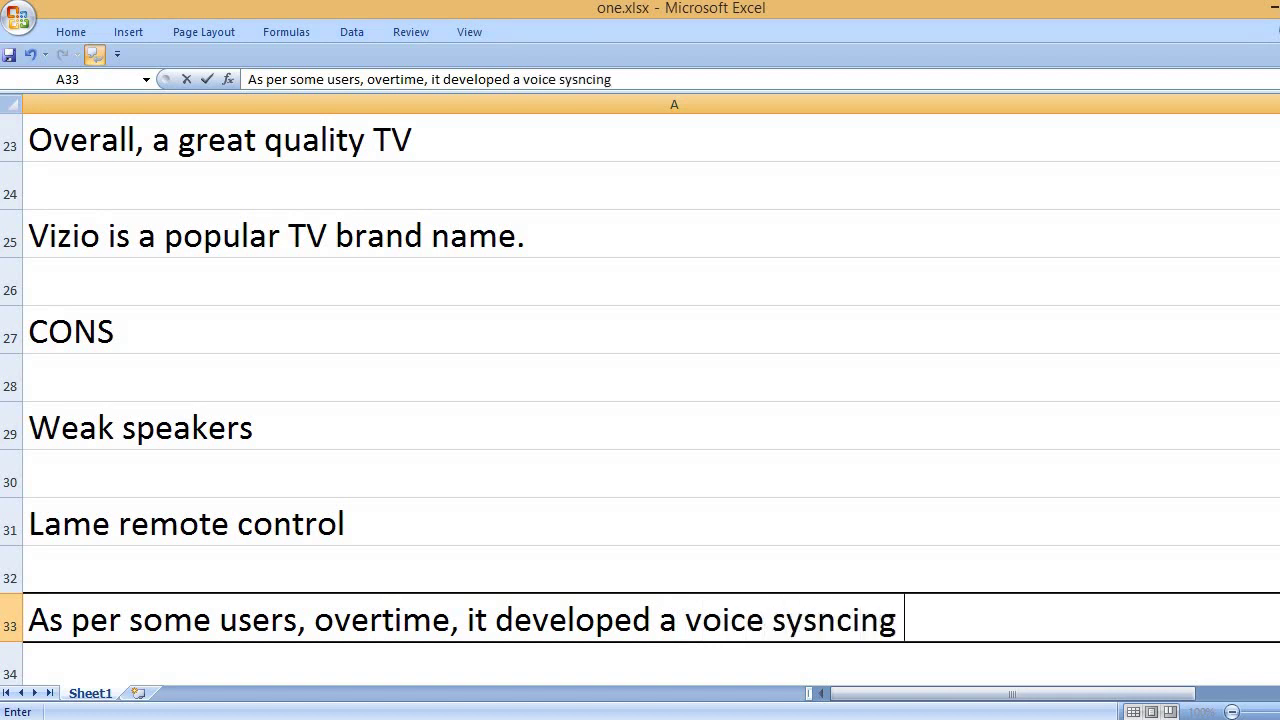
type("issue.")
key("Return")
key("Return")
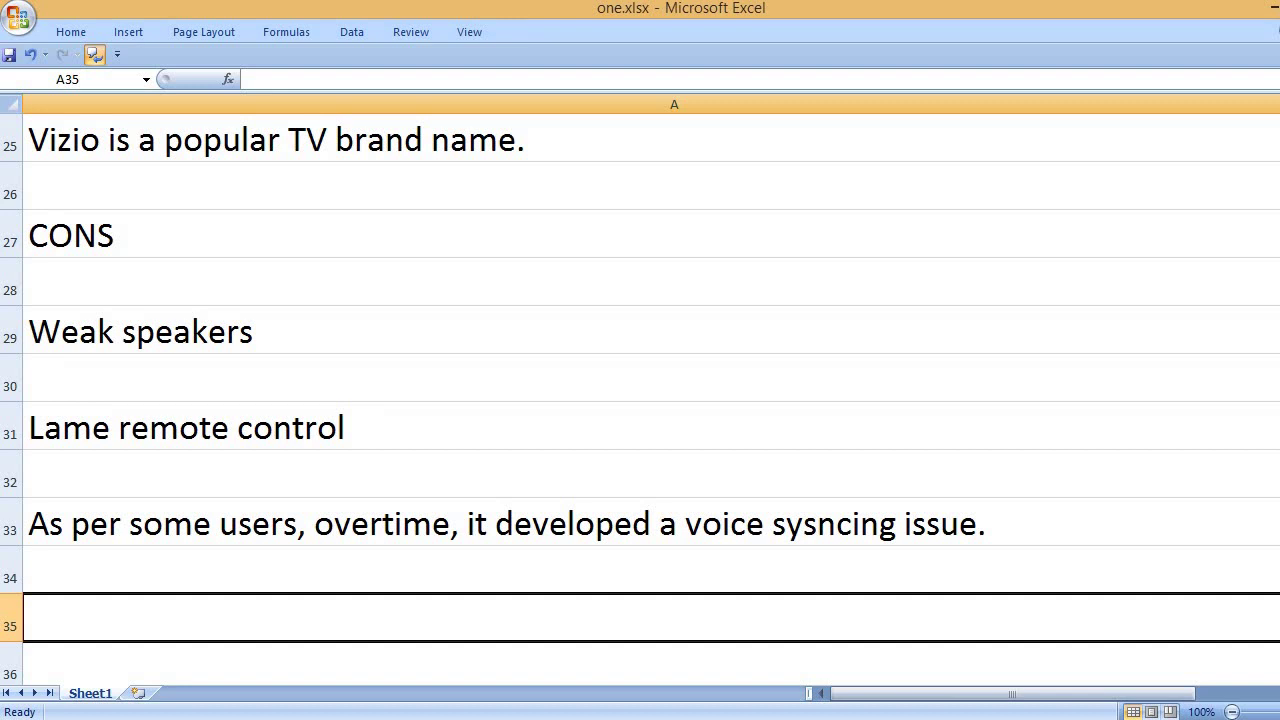
Step: Correct the misspelled word in cell A33 to "syncing"
key("Up")
key("Up")
key("F2")
key("Left")
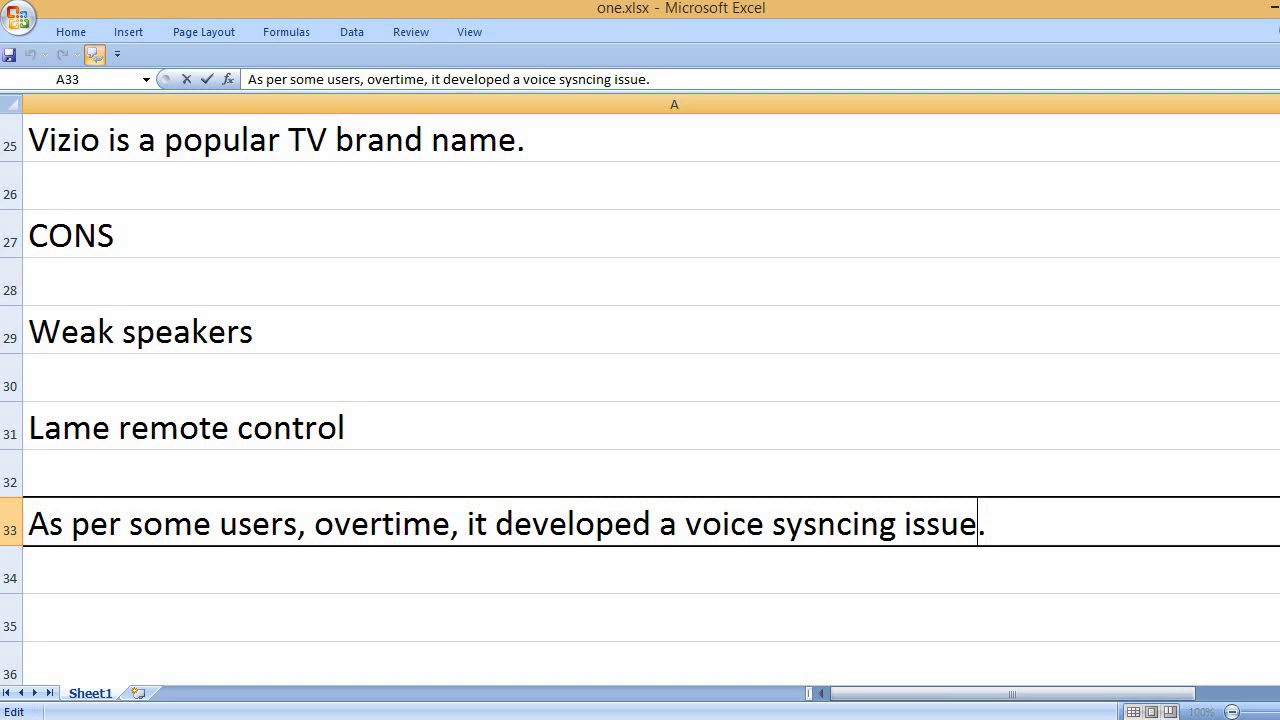
key("Delete")
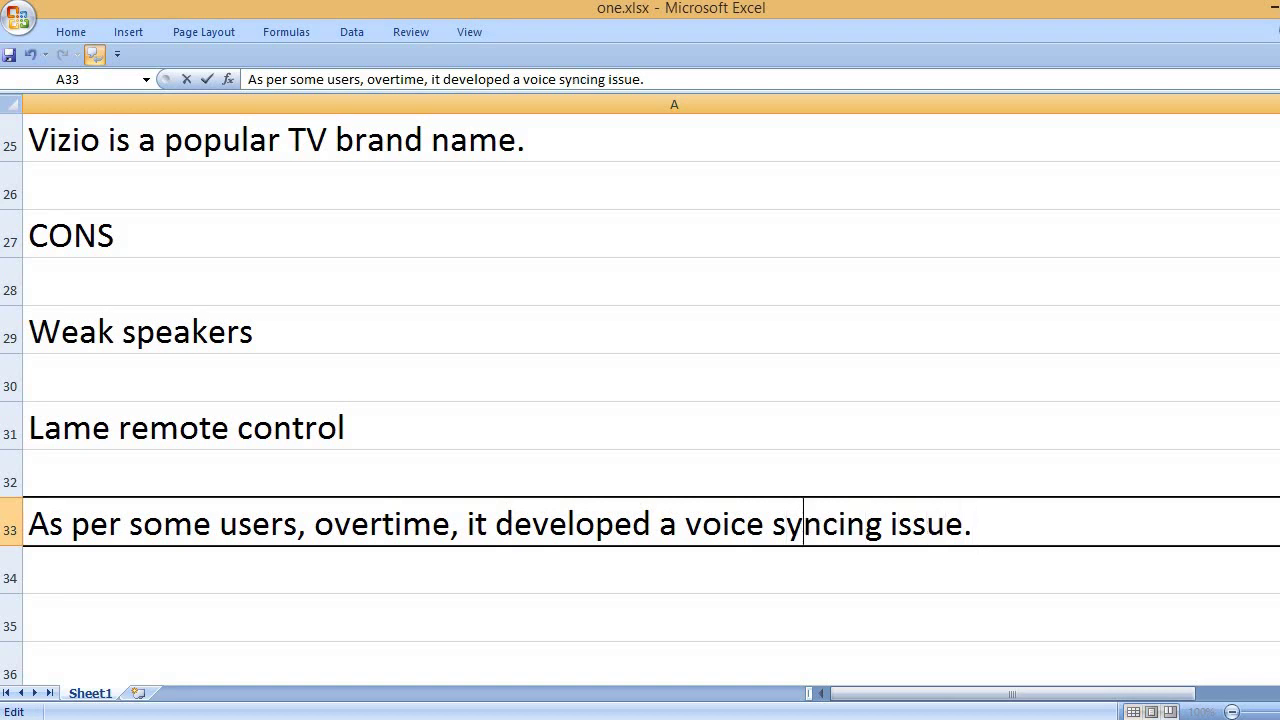
key("Return")
key("Down")
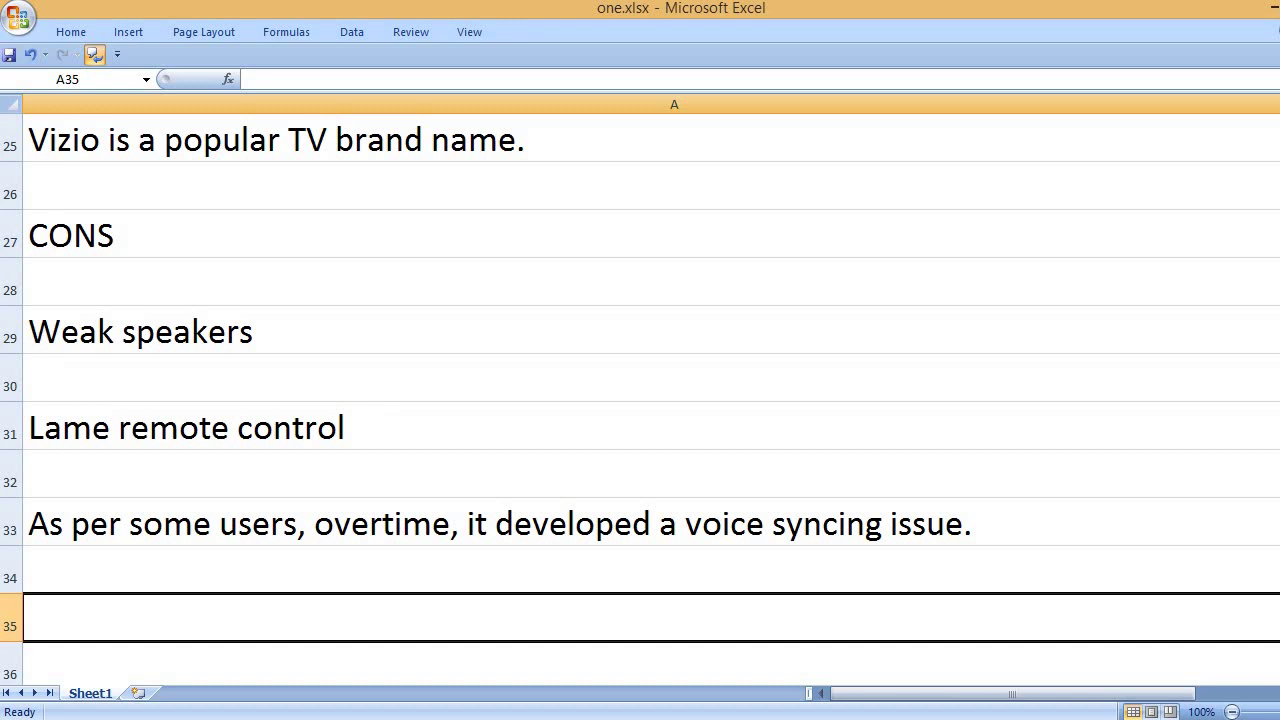
Step: Add the point "Some users reported that the picture looked washed out." in cell A35
type("Som")
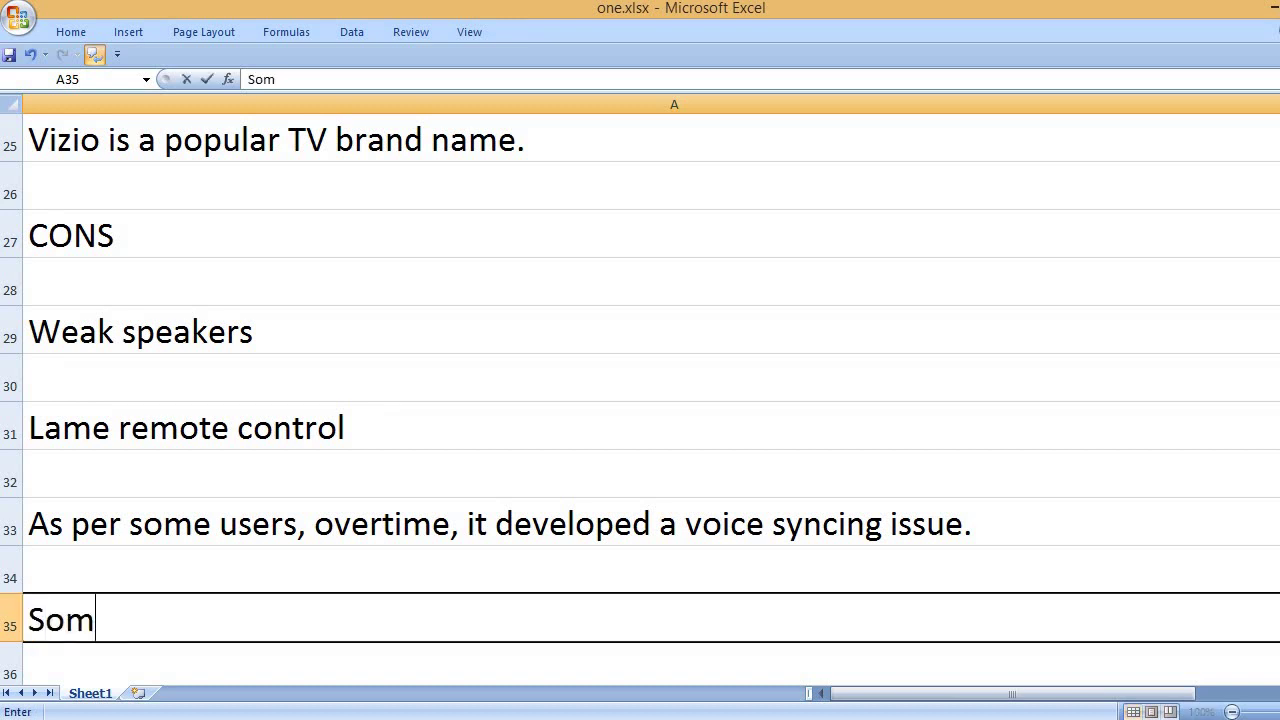
type("e users repor")
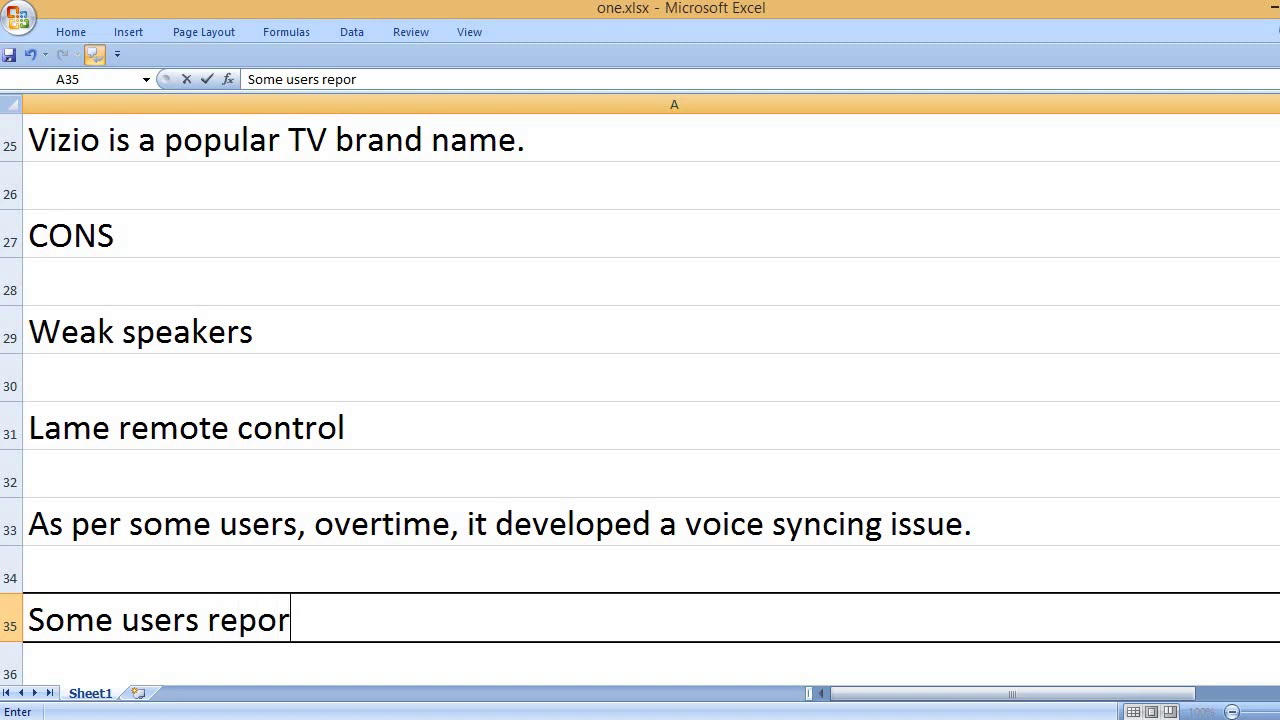
type("ted that the p")
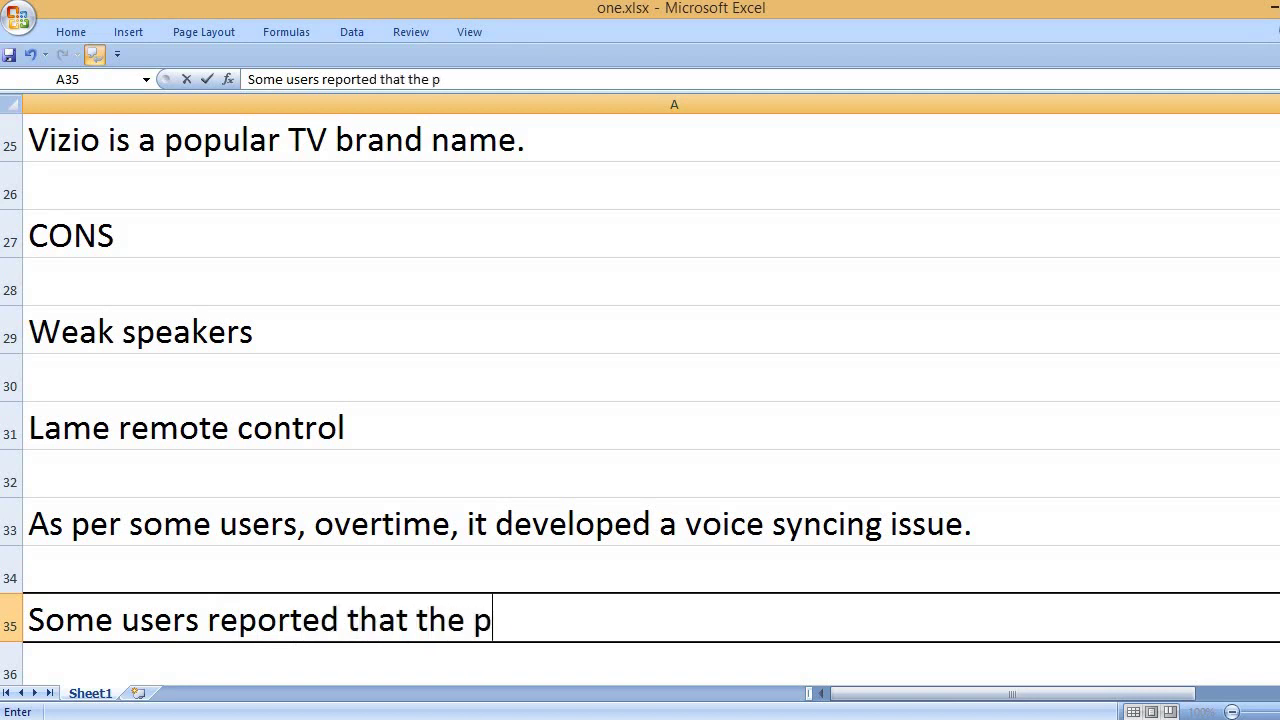
type("icture loo")
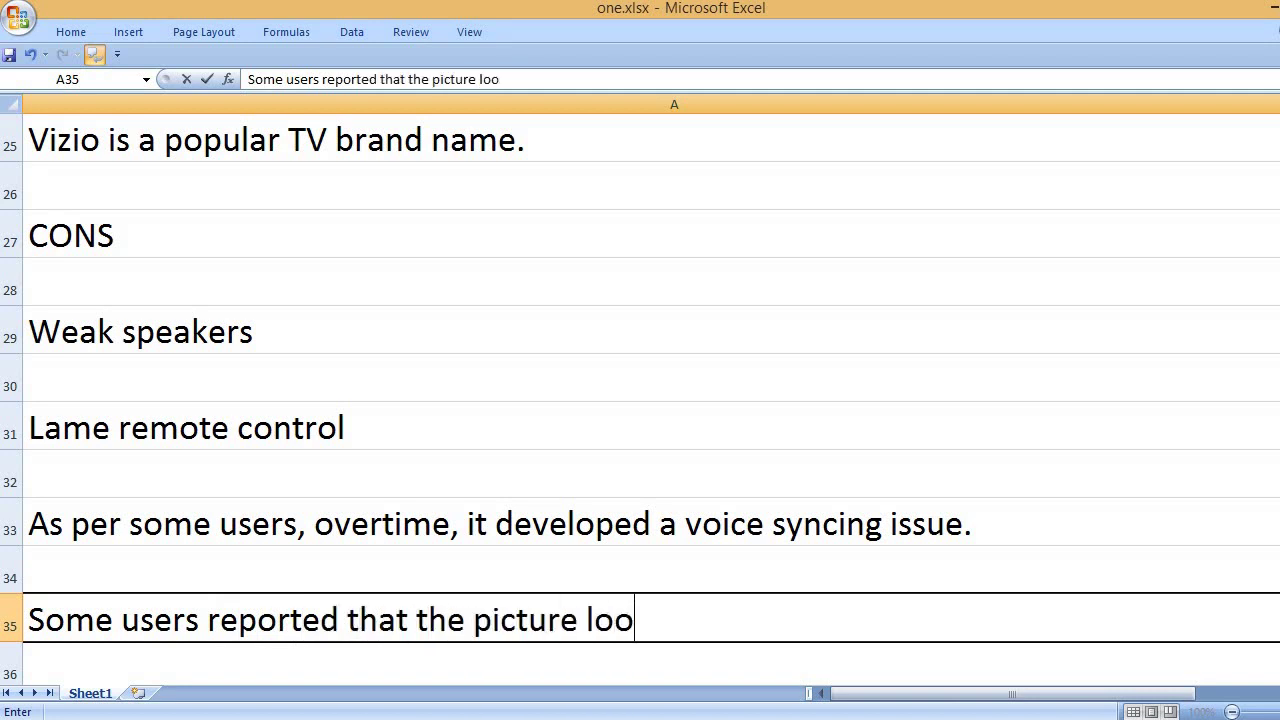
type("ked washed out.")
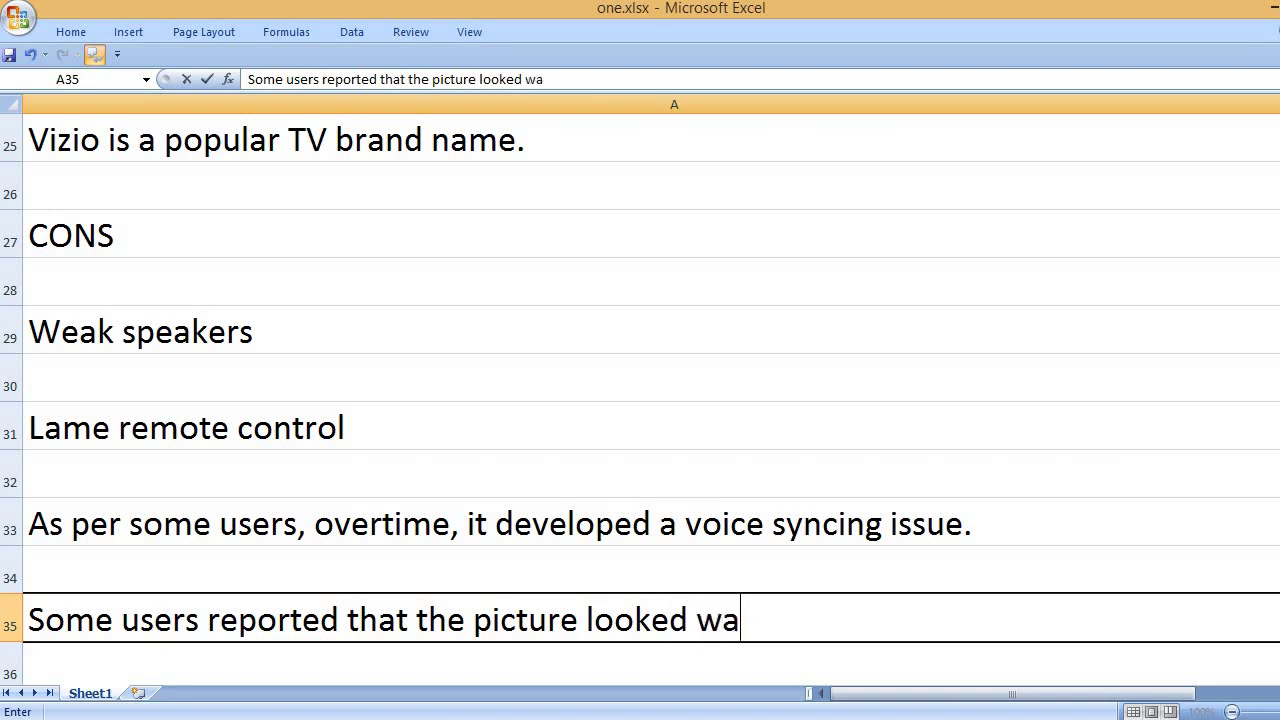
key("Return")
key("Down")
key("Down")
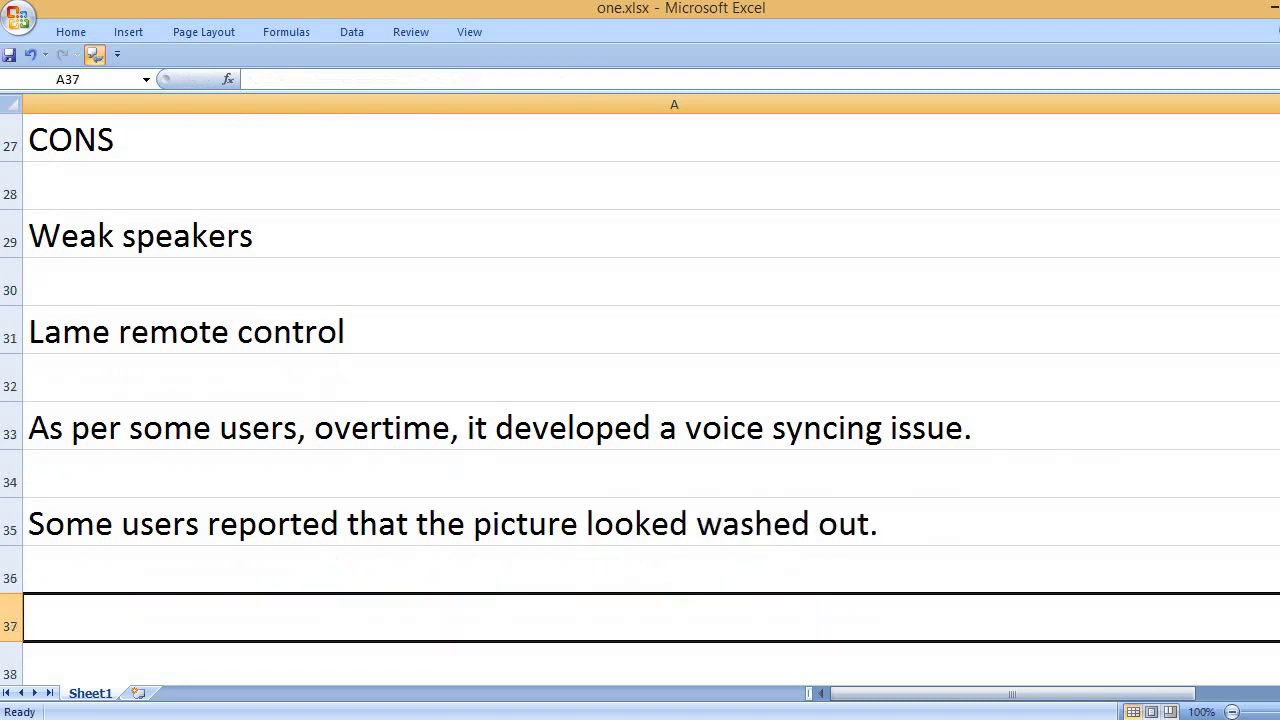
Step: Add the heading "KEY FEATURES" in cell A37 and the feature "50-inch display size" in cell A39
type("KEY FEATURES")
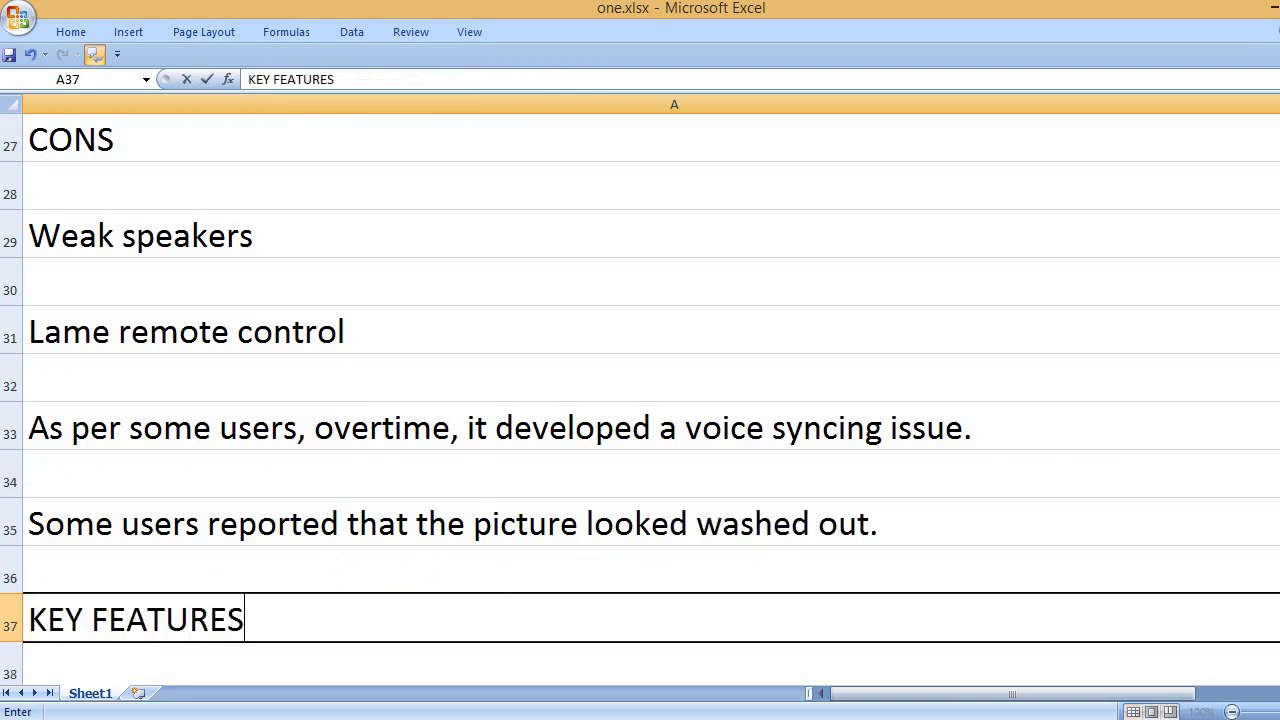
key("Return")
key("Down")
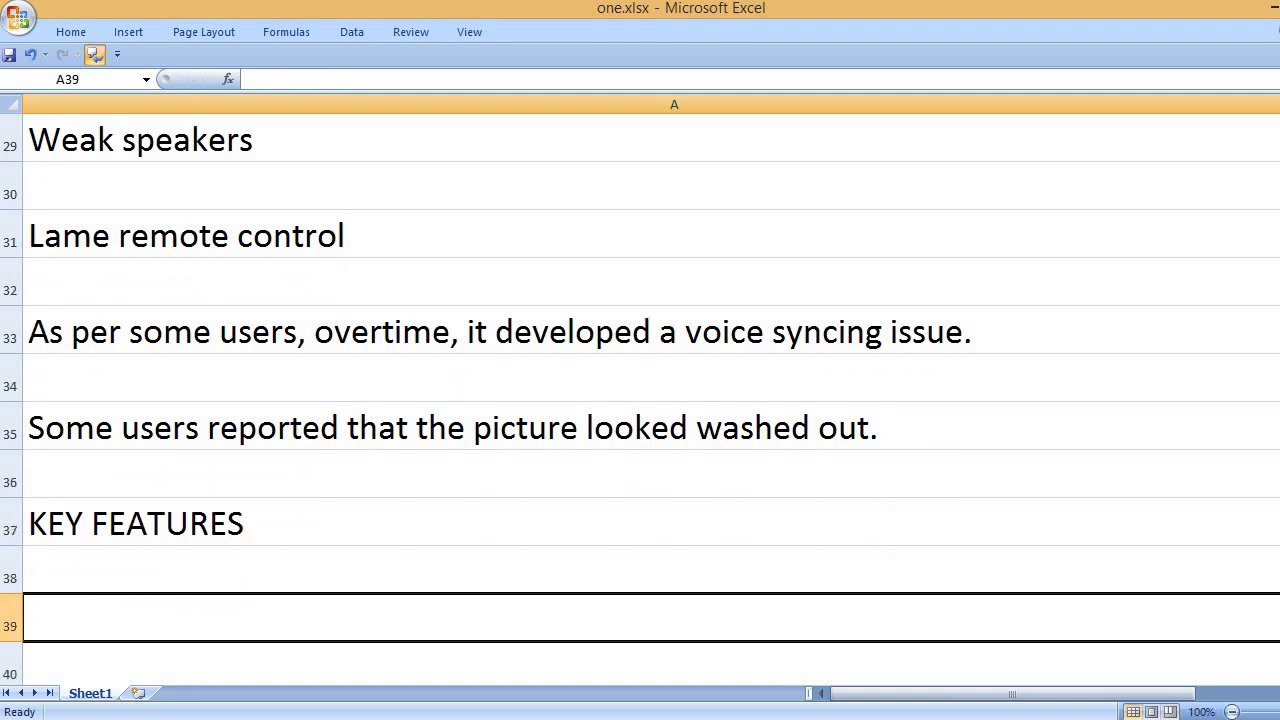
type("5")
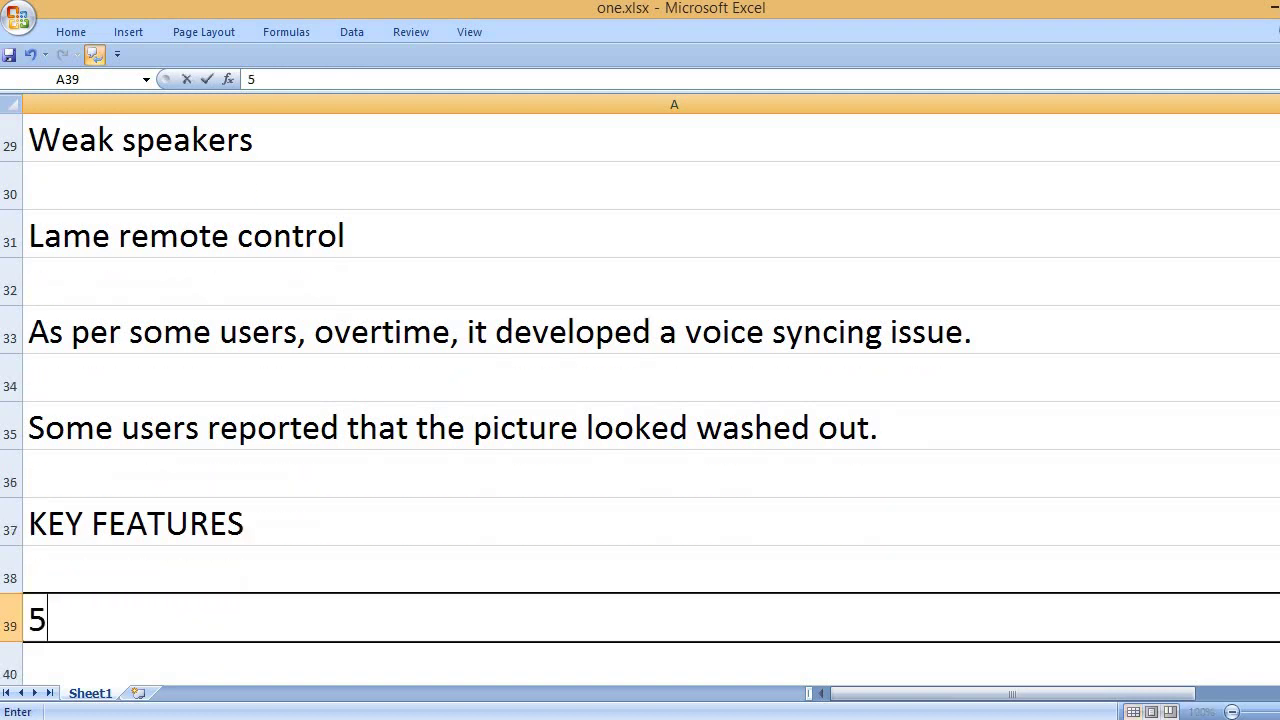
type("0-in")
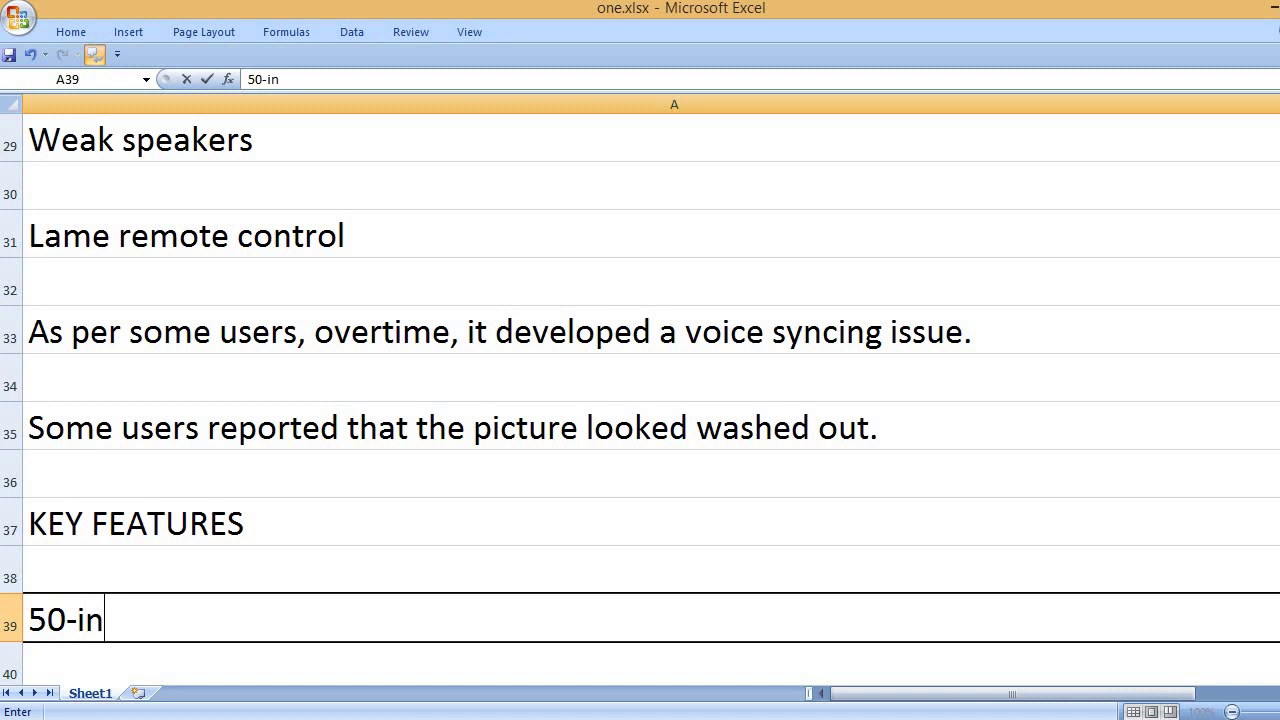
type("ch display size")
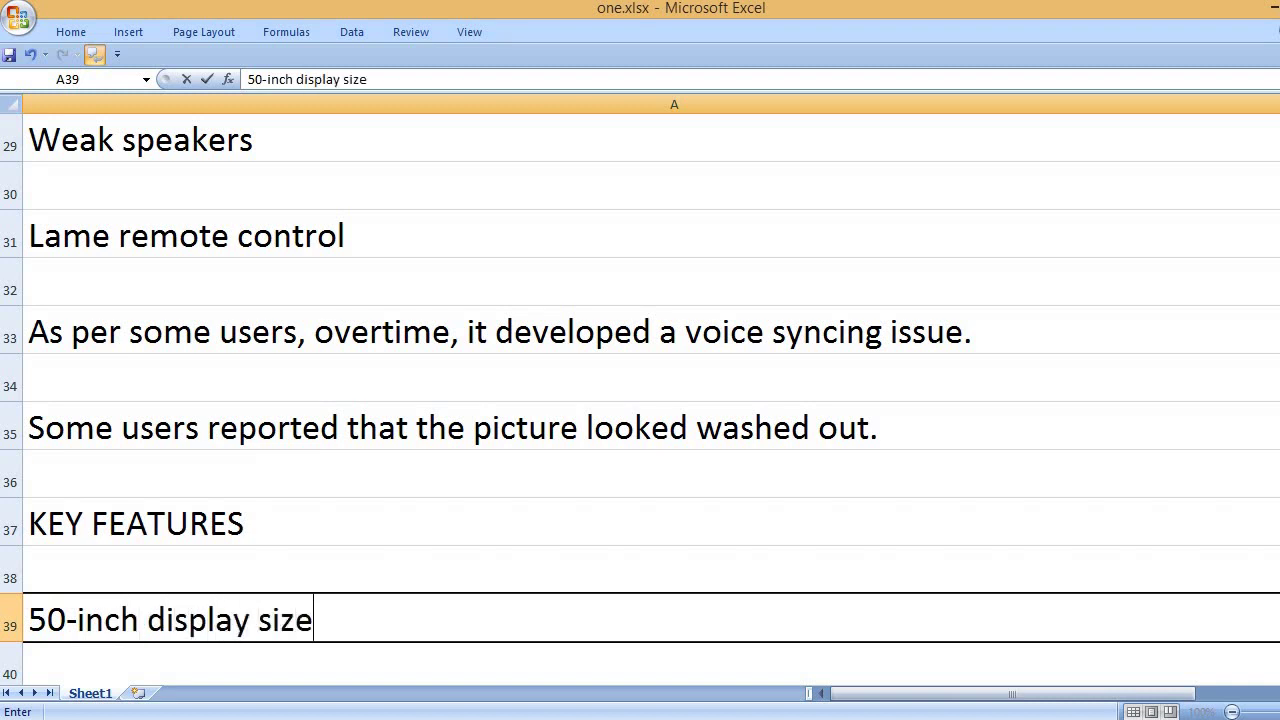
key("Return")
key("Down")
Step: Add the features "LED display technology" in cell A41 and "4K display resolution" in cell A43
type("LED")
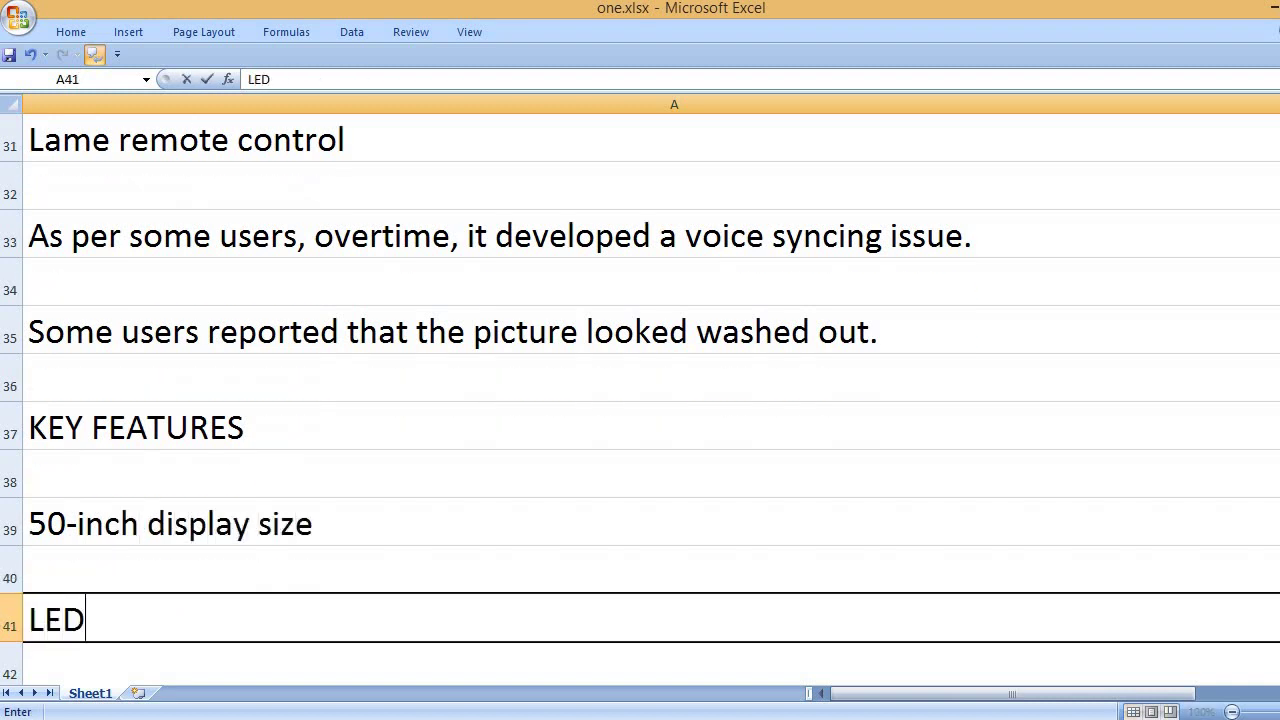
type(" display technology")
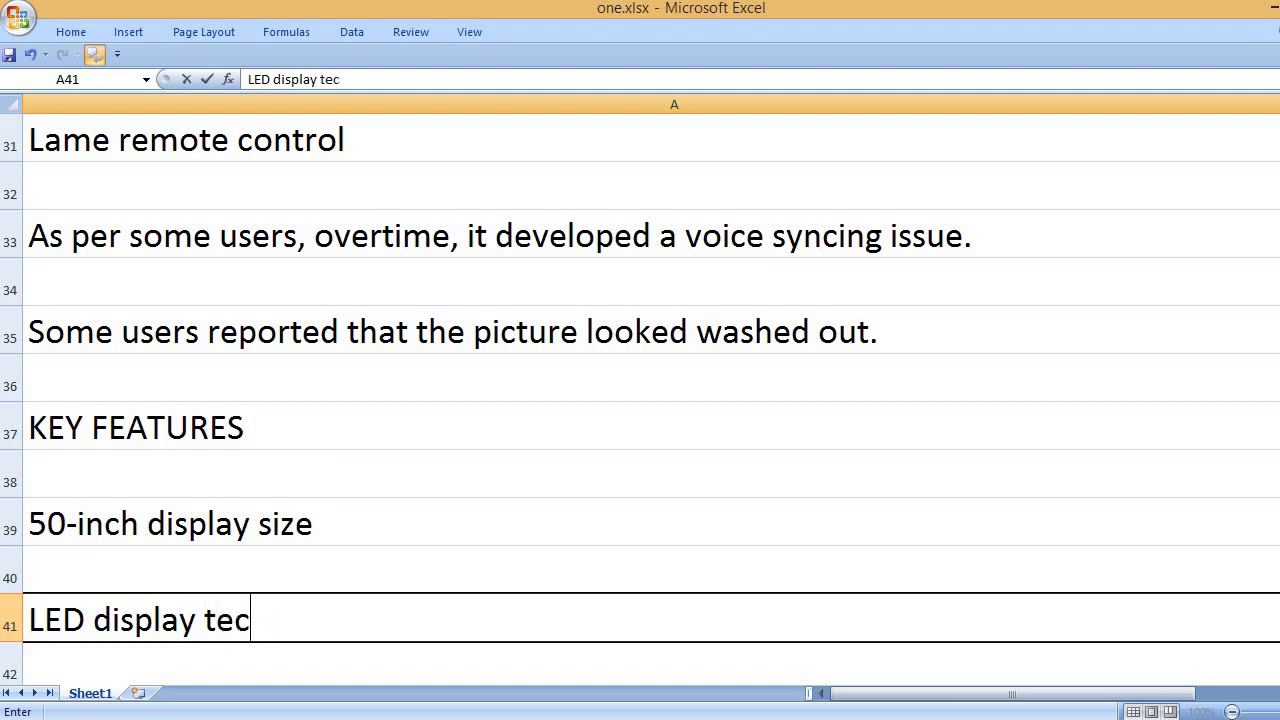
key("Return")
key("Down")
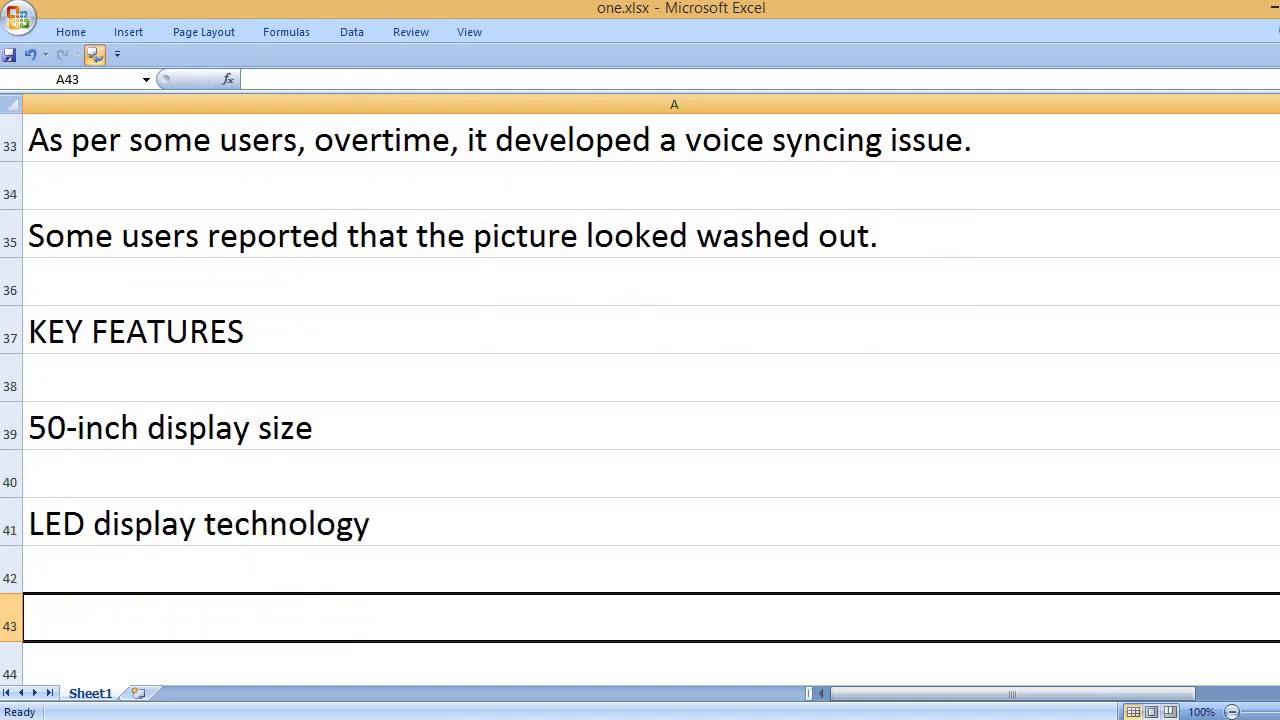
type("4K displa")
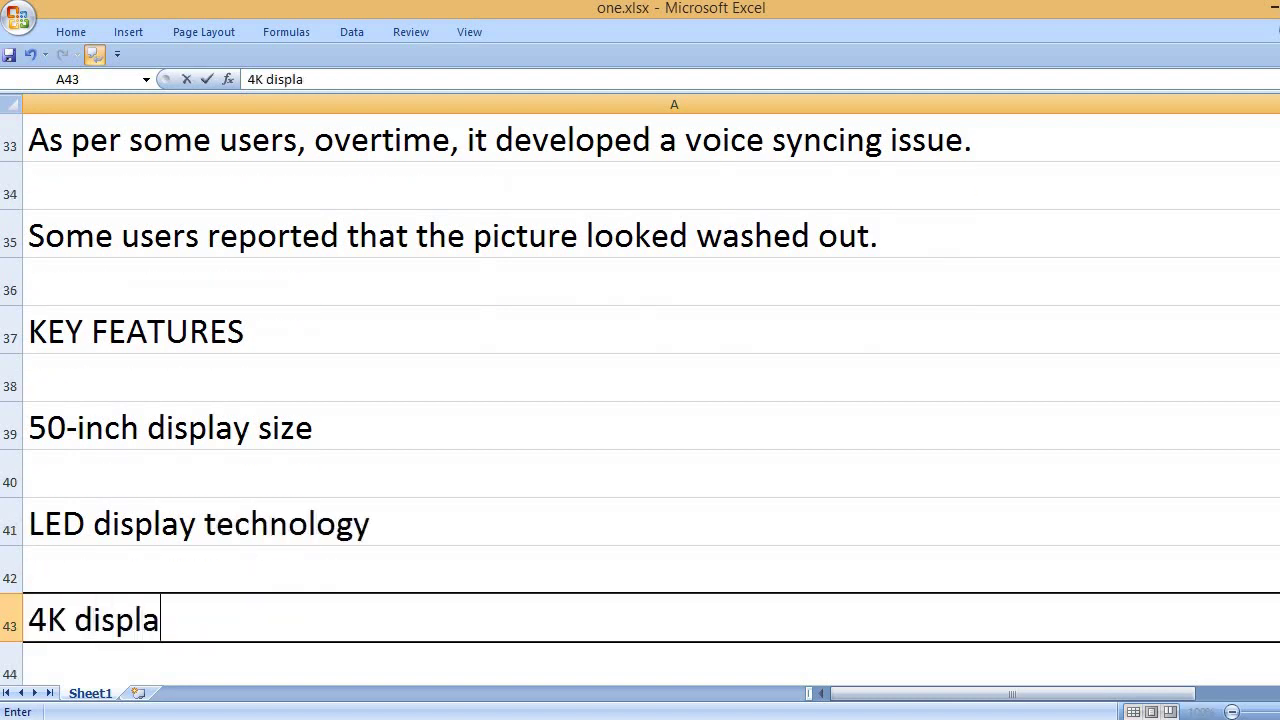
type("y resolution")
key("Return")
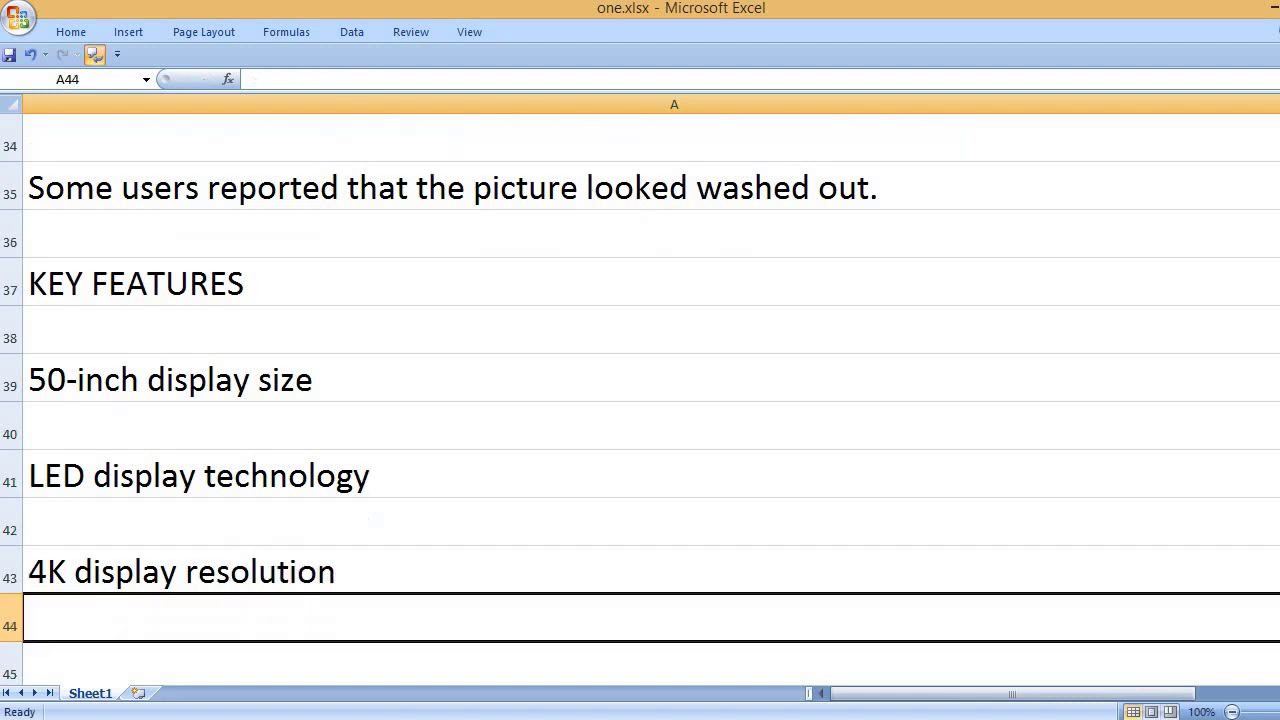
key("Down")
Step: Add the feature "Netflix, Hulu, Vudu, Amazon Instant Video, YouTube and many others" in cell A45
type("Netf")
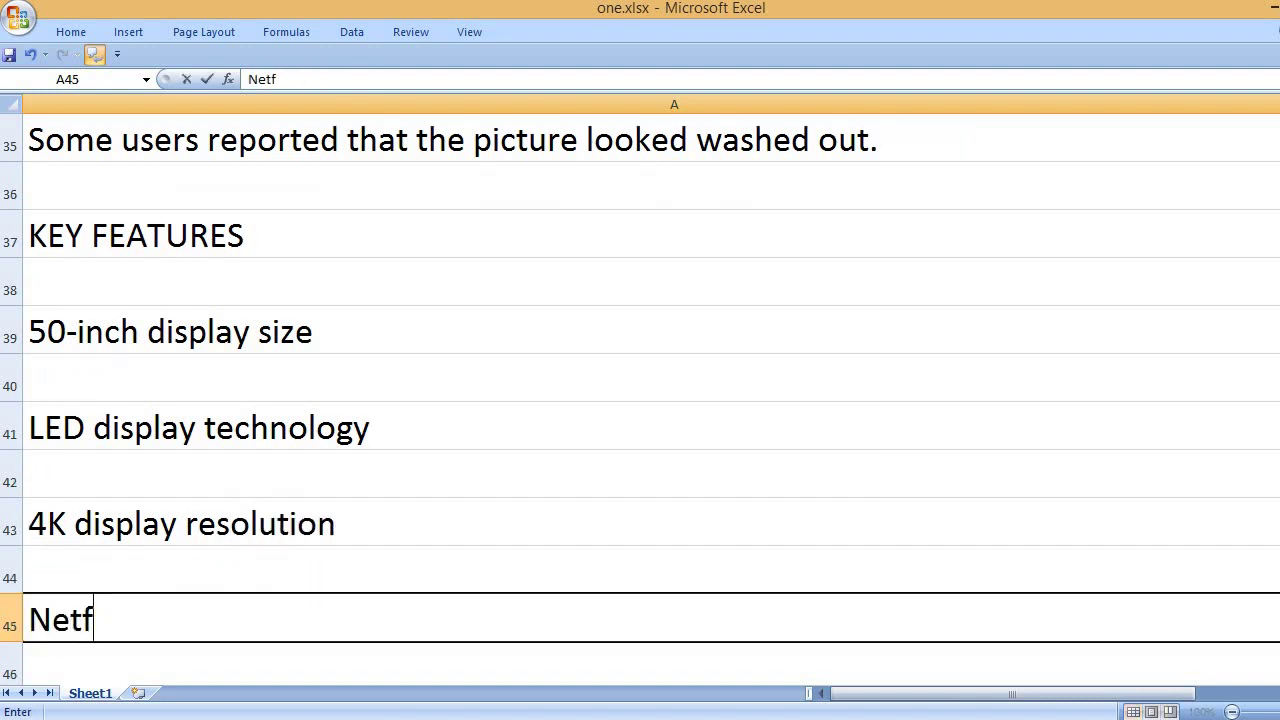
type("lix, Hulu,")
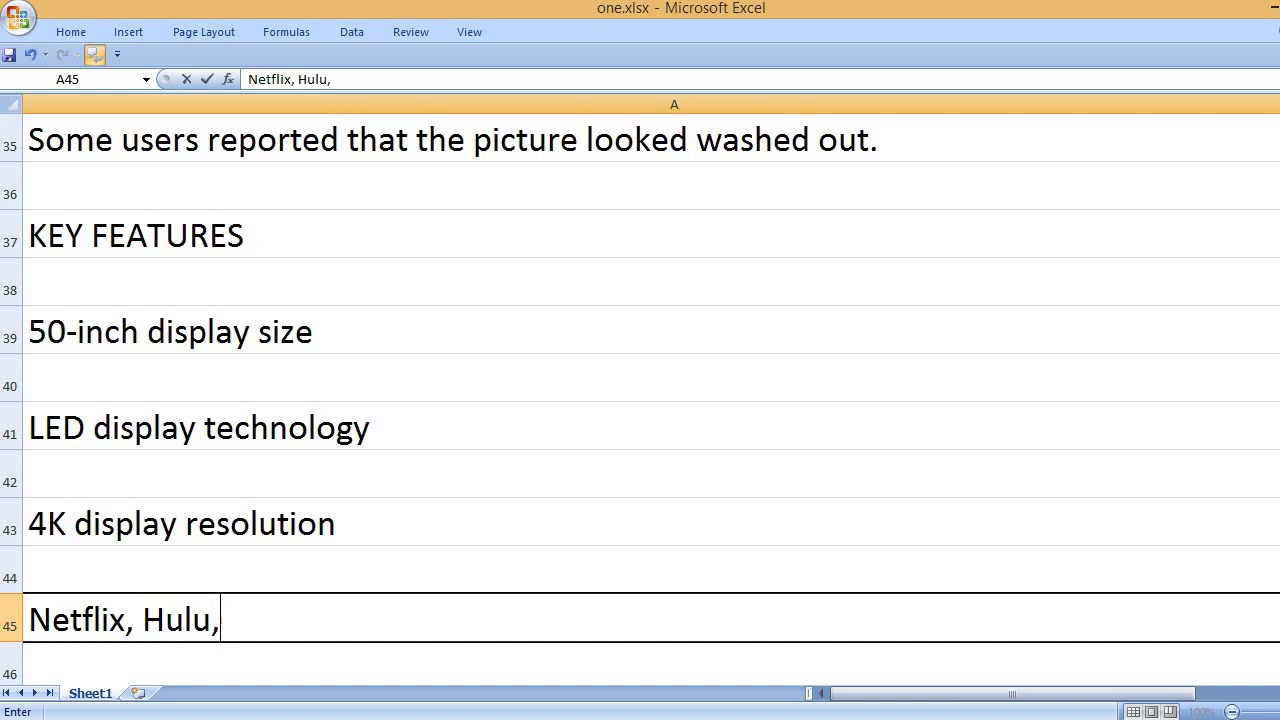
type(" Vudu, Am")
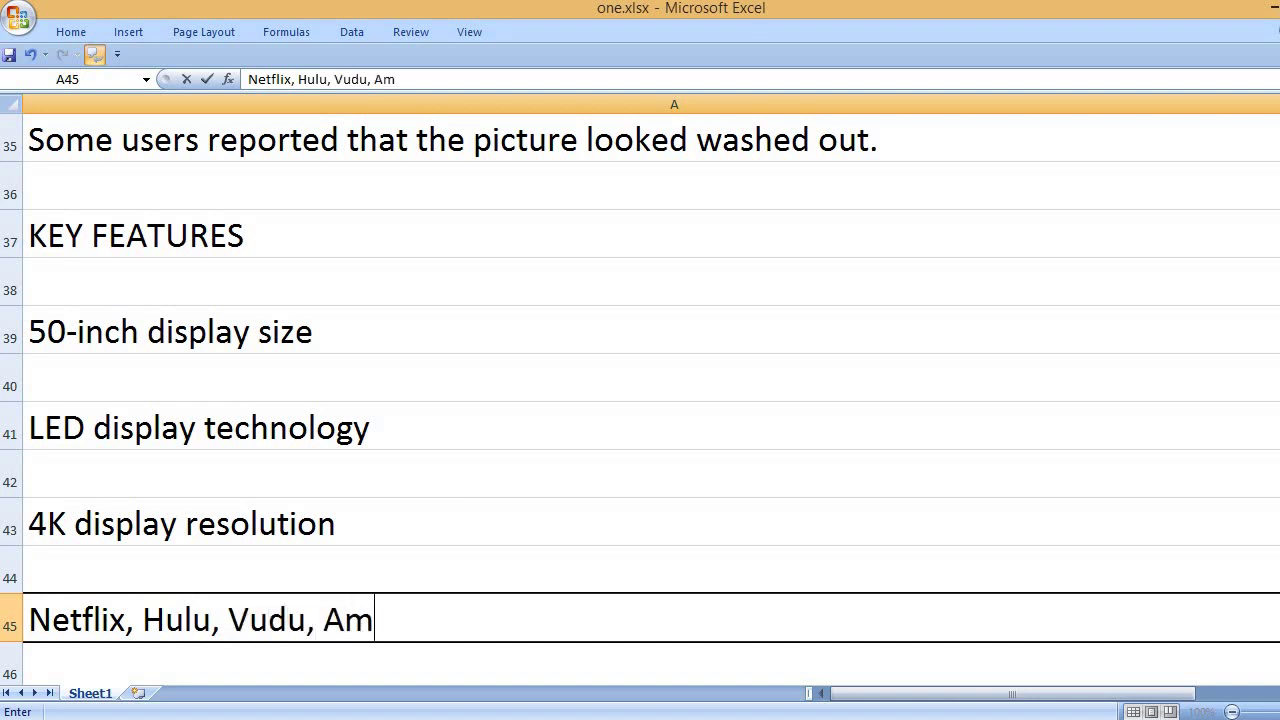
type("azon Instant Video")
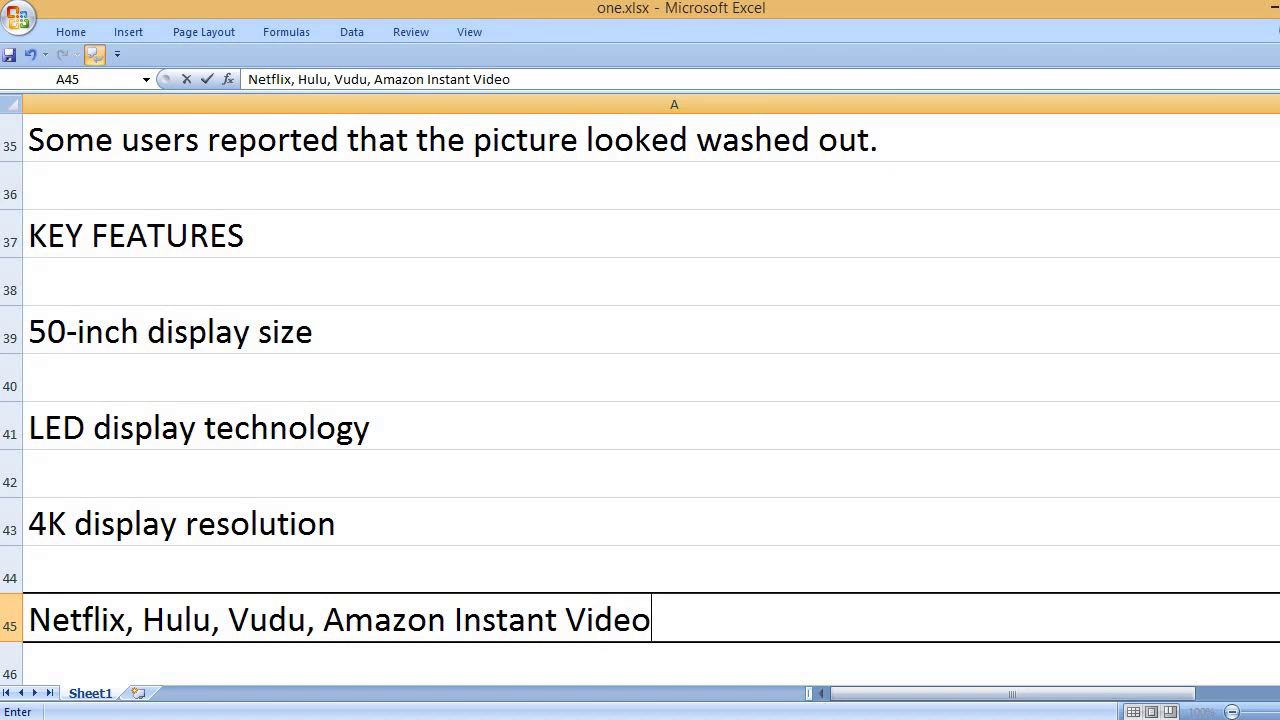
type(", YouT")
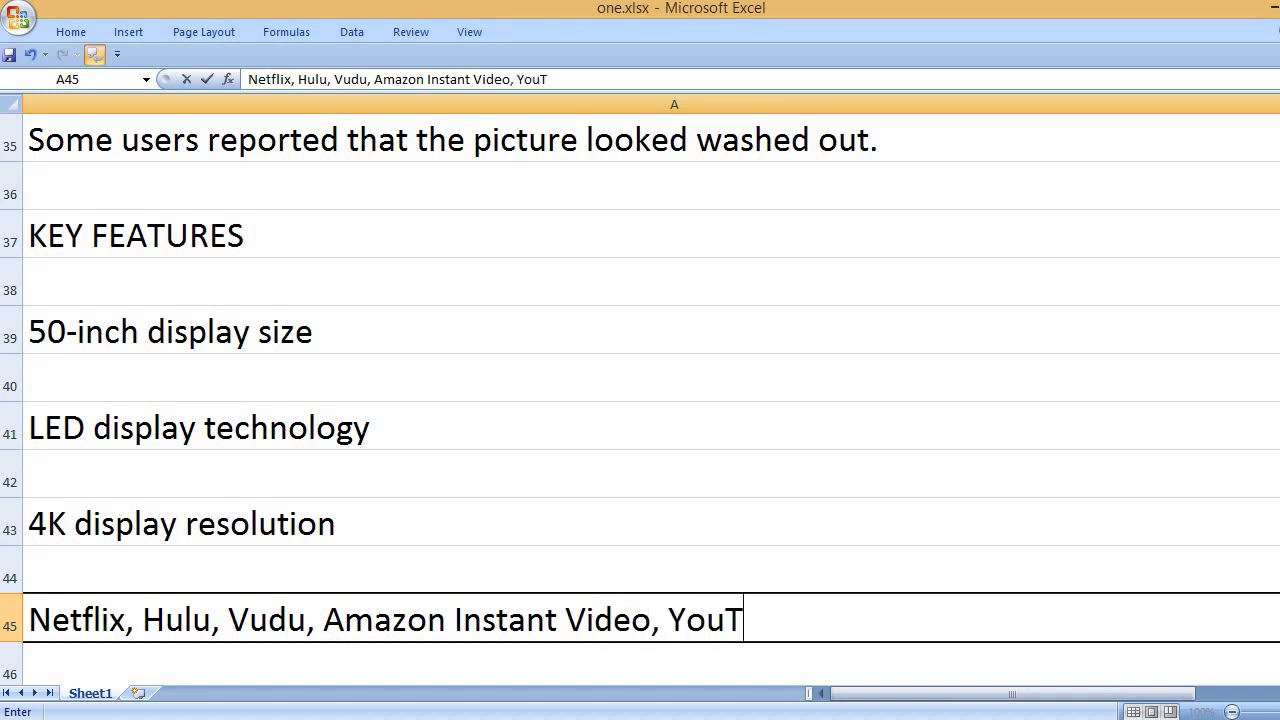
type("ube and man")
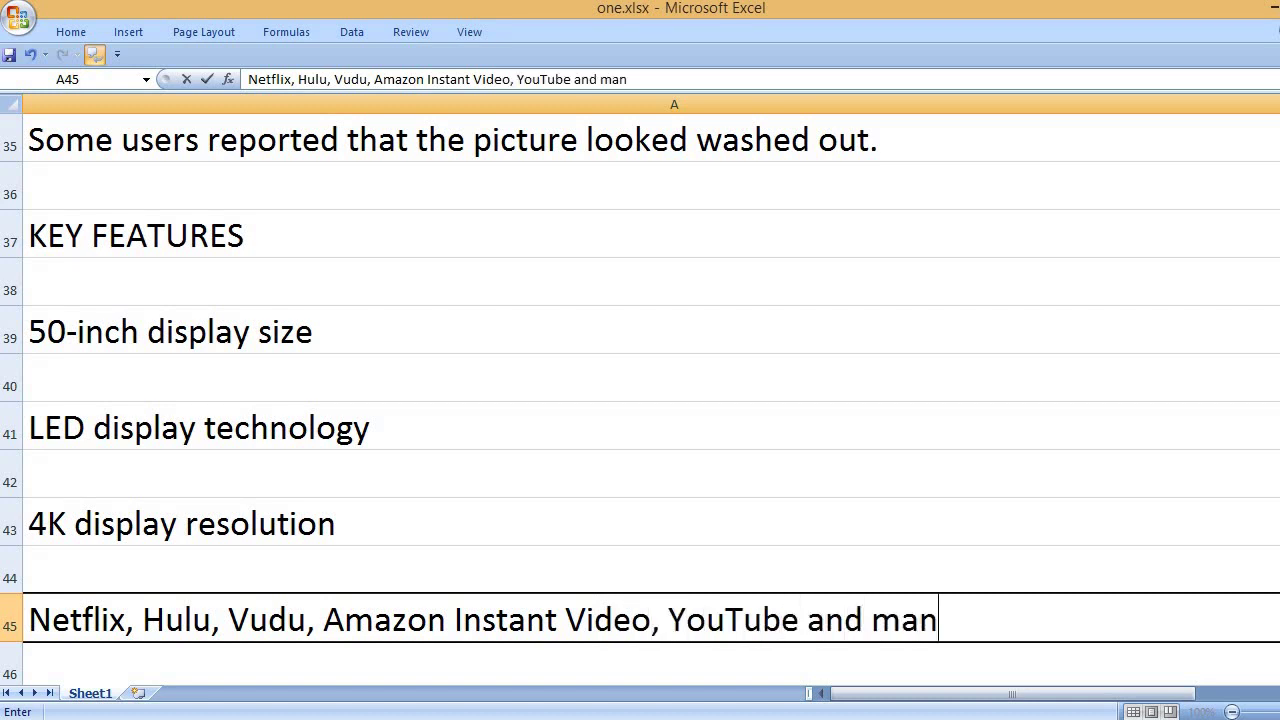
type("y others")
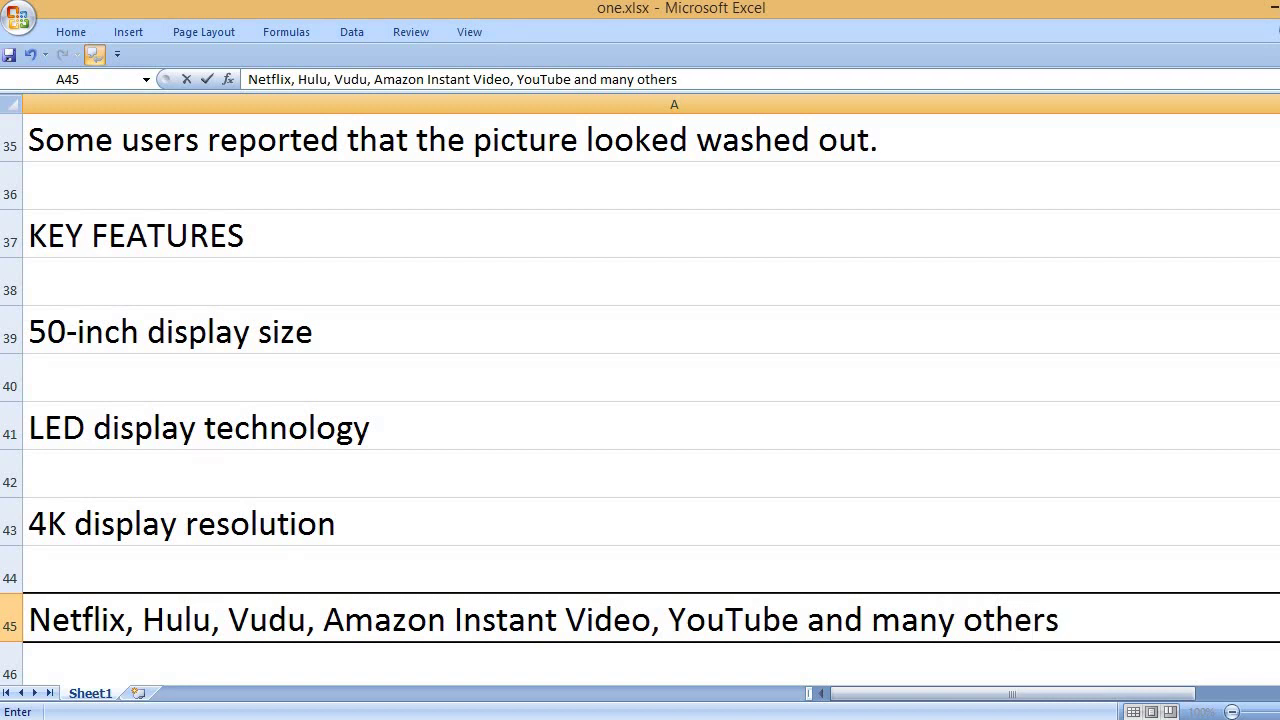
key("Return")
key("Return")
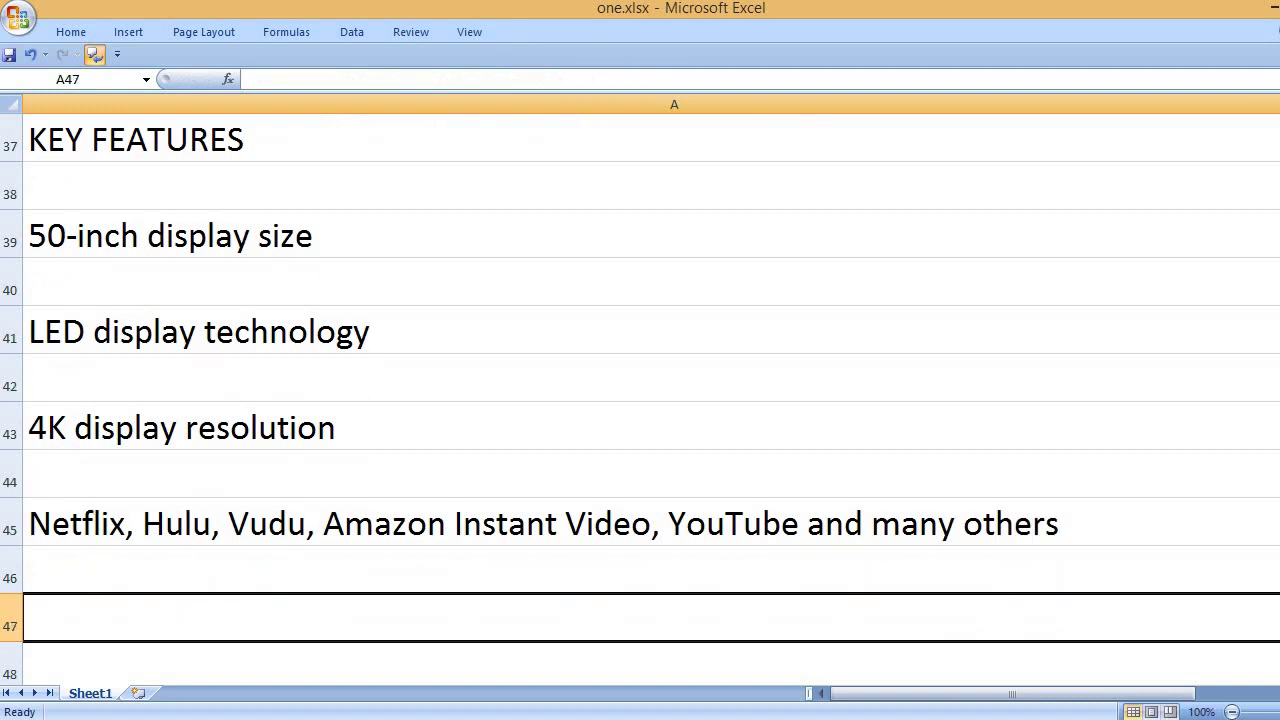
Step: Add the feature "120 Hz refresh rate" in cell A47
type("120")
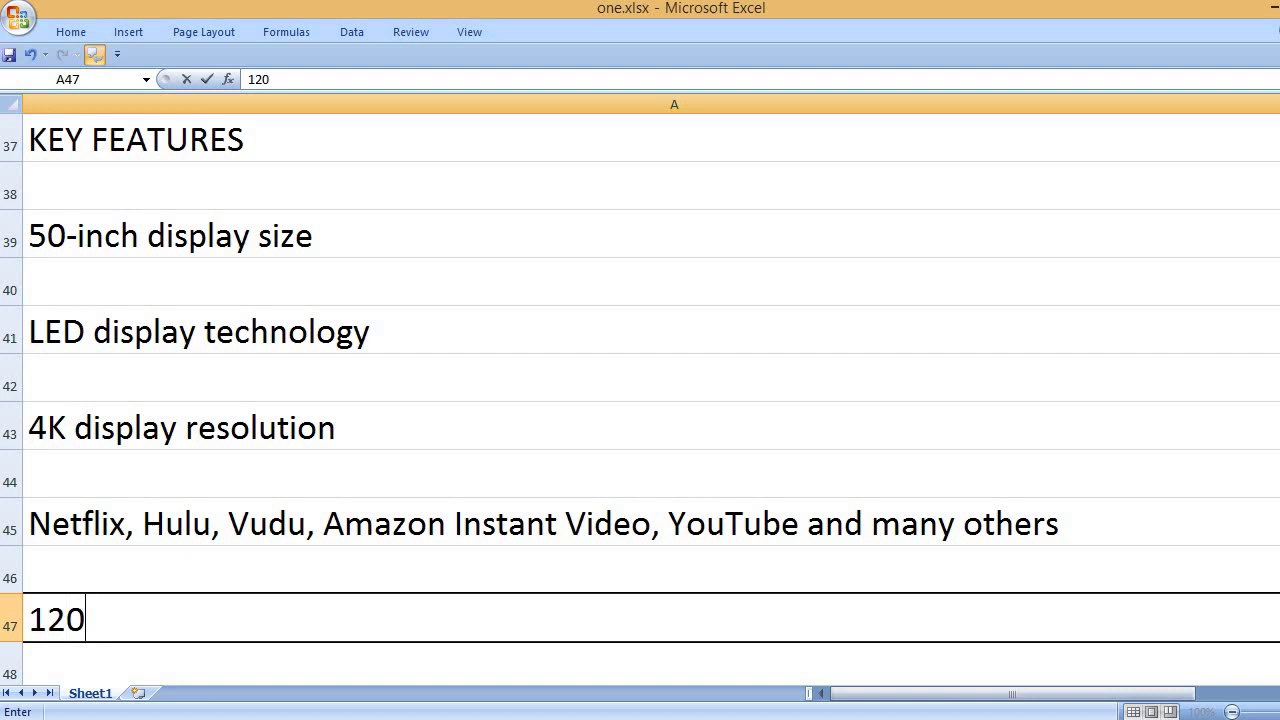
type(" Hz refresh rat")
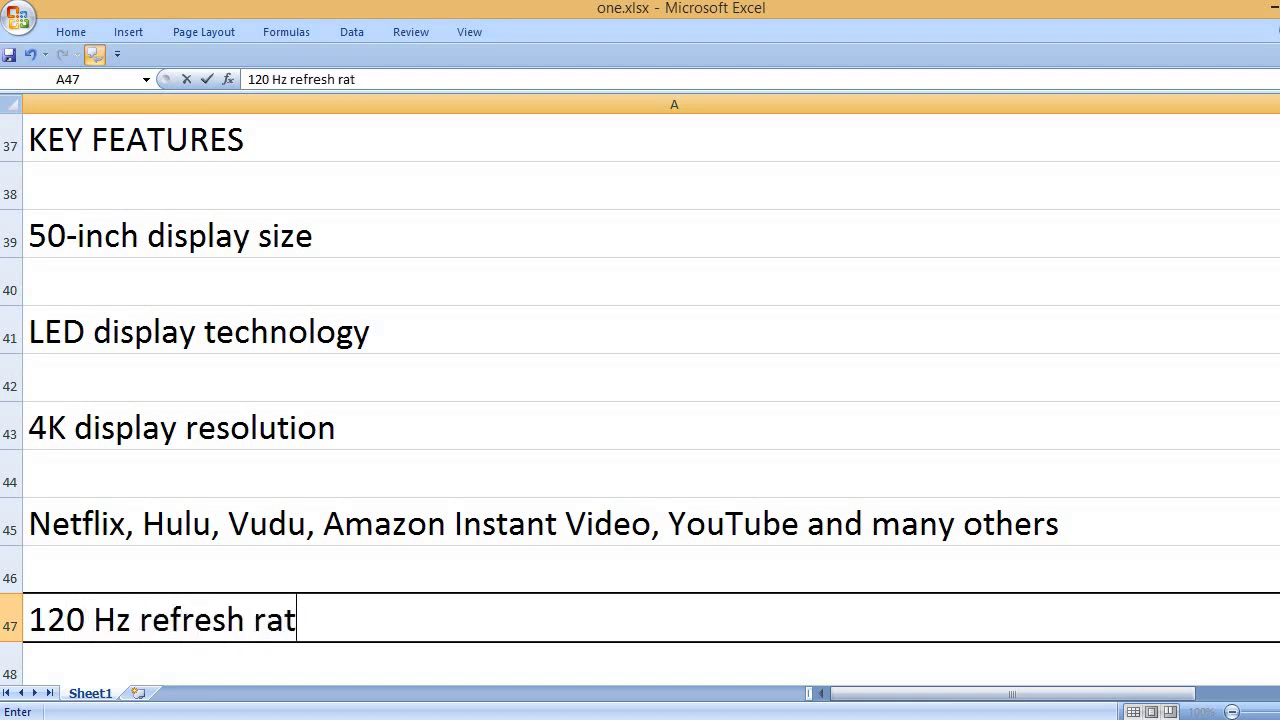
type("e")
key("Return")
key("Return")
key("Return")
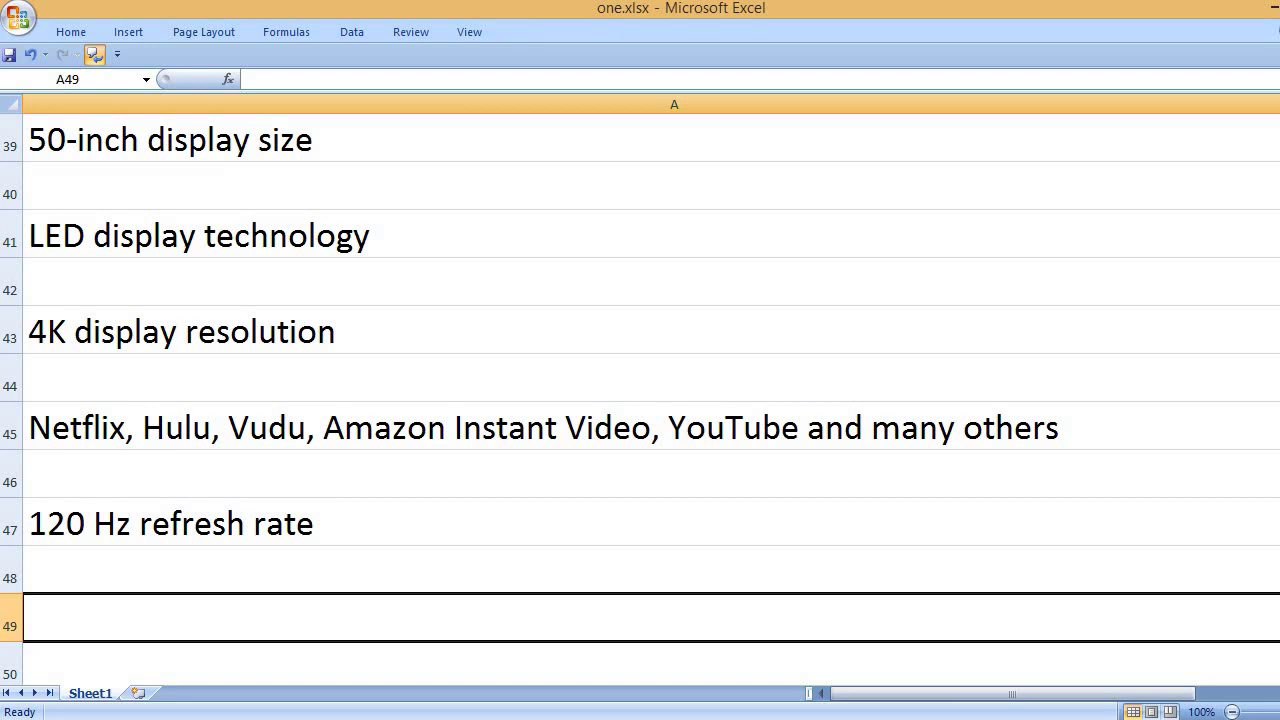
Step: Add the feature "USB, HDMI, Ethernet connectivity technologies" in cell A49
type("USB, HDMI,")
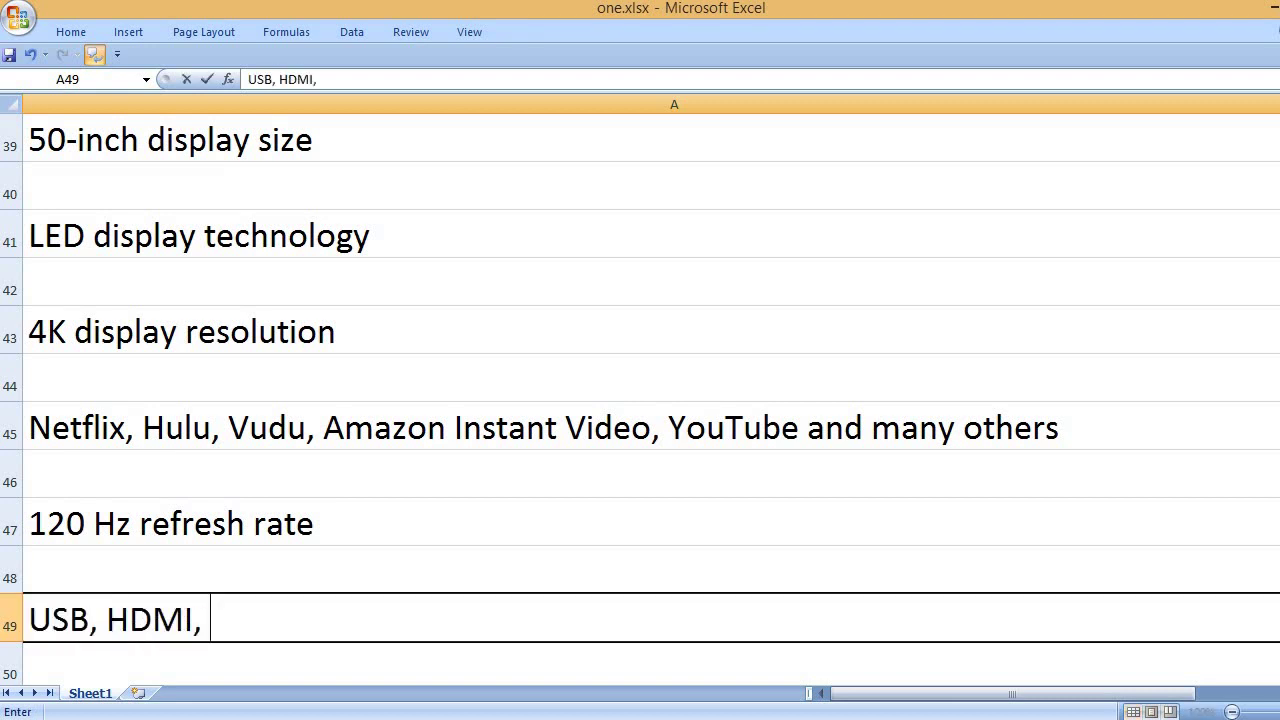
type(" Ethernet co")
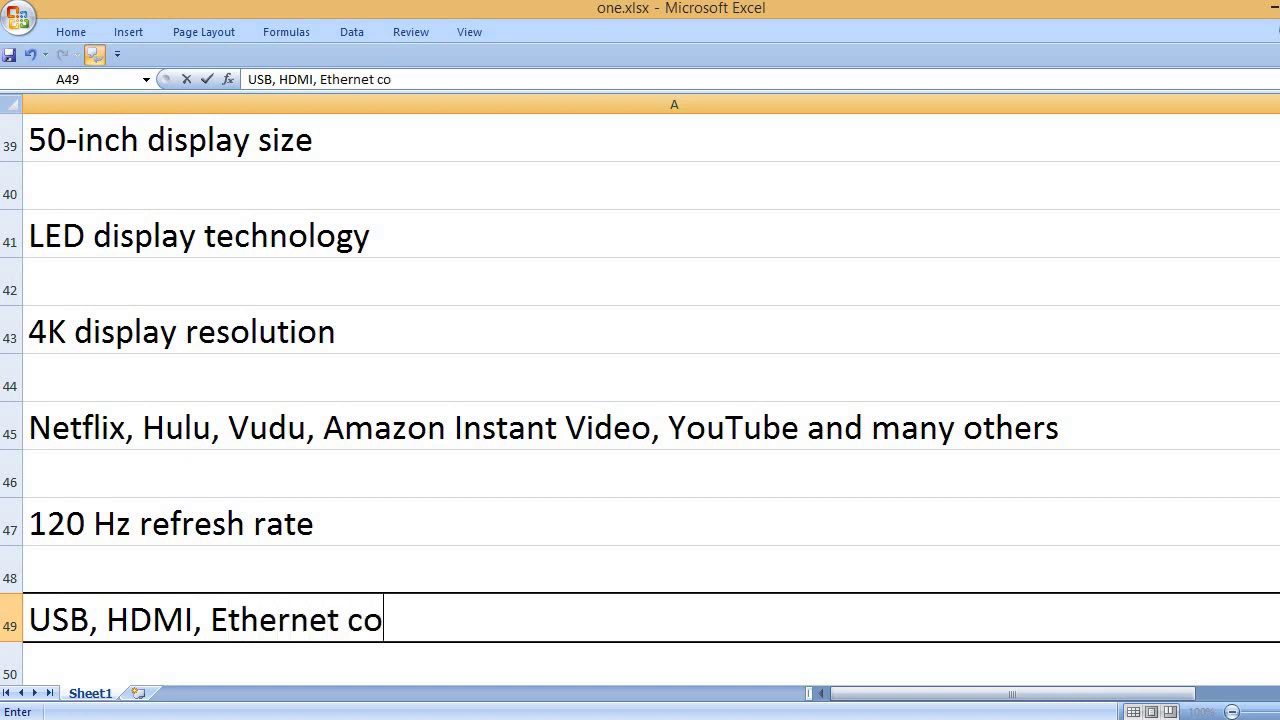
type("nnectivity te")
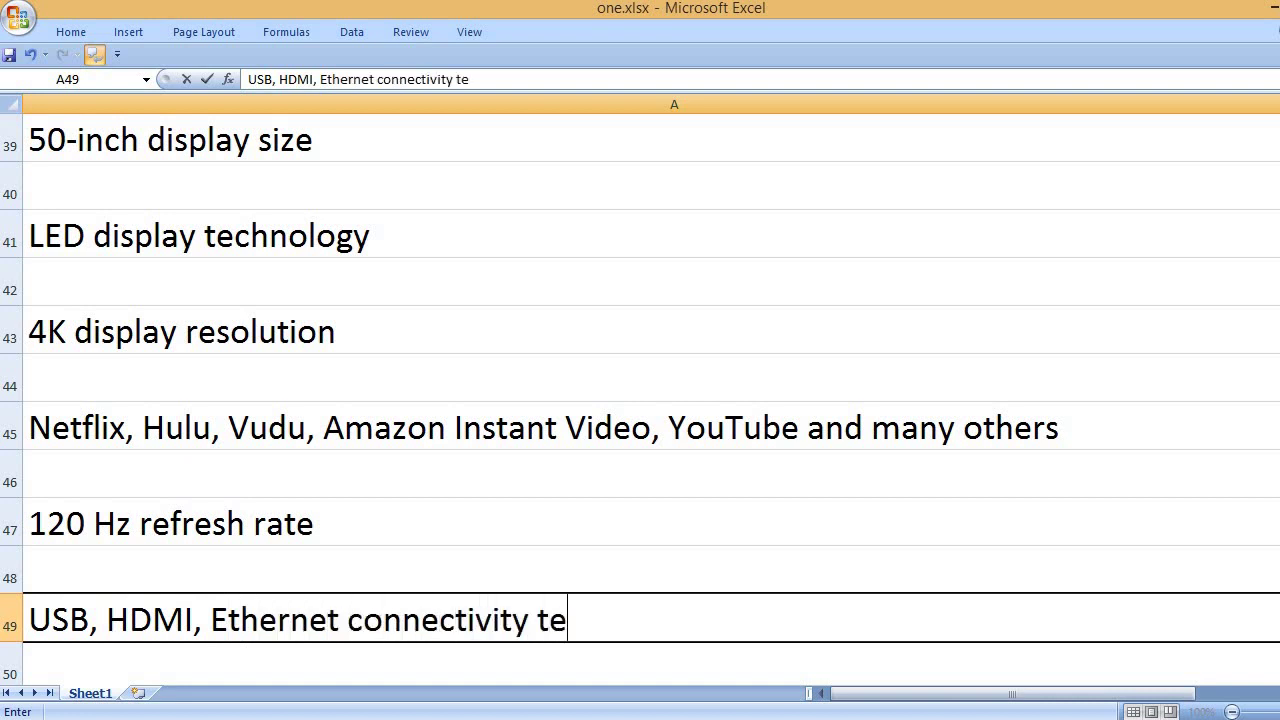
type("chnologies")
key("Return")
key("Return")
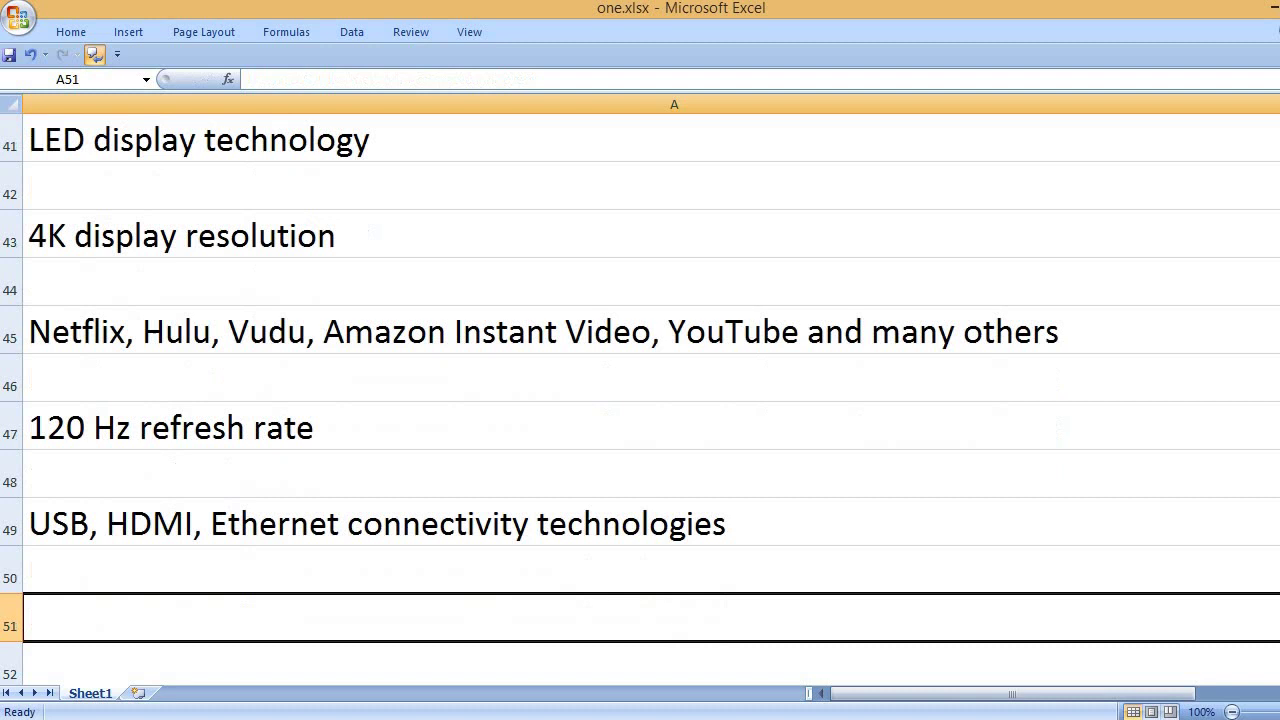
Step: Add the feature "HDR10 & HLG" in cell A51
type("HDR10")
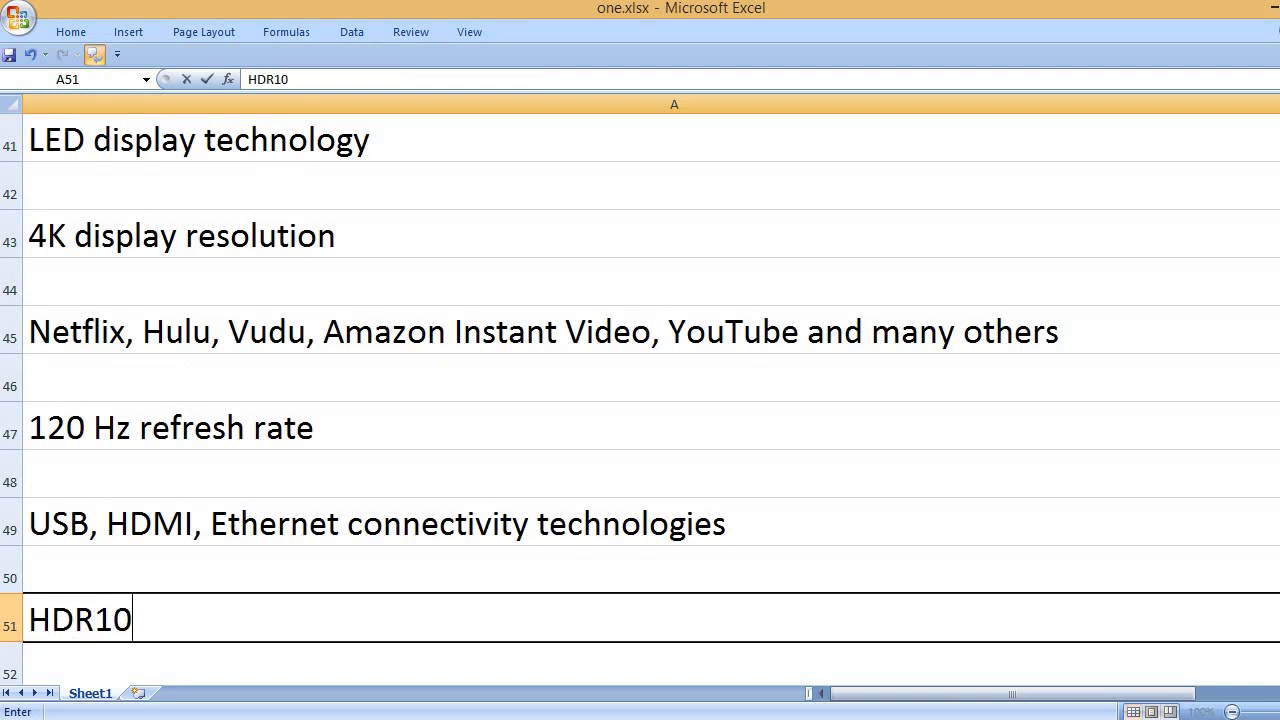
type(" & HLG")
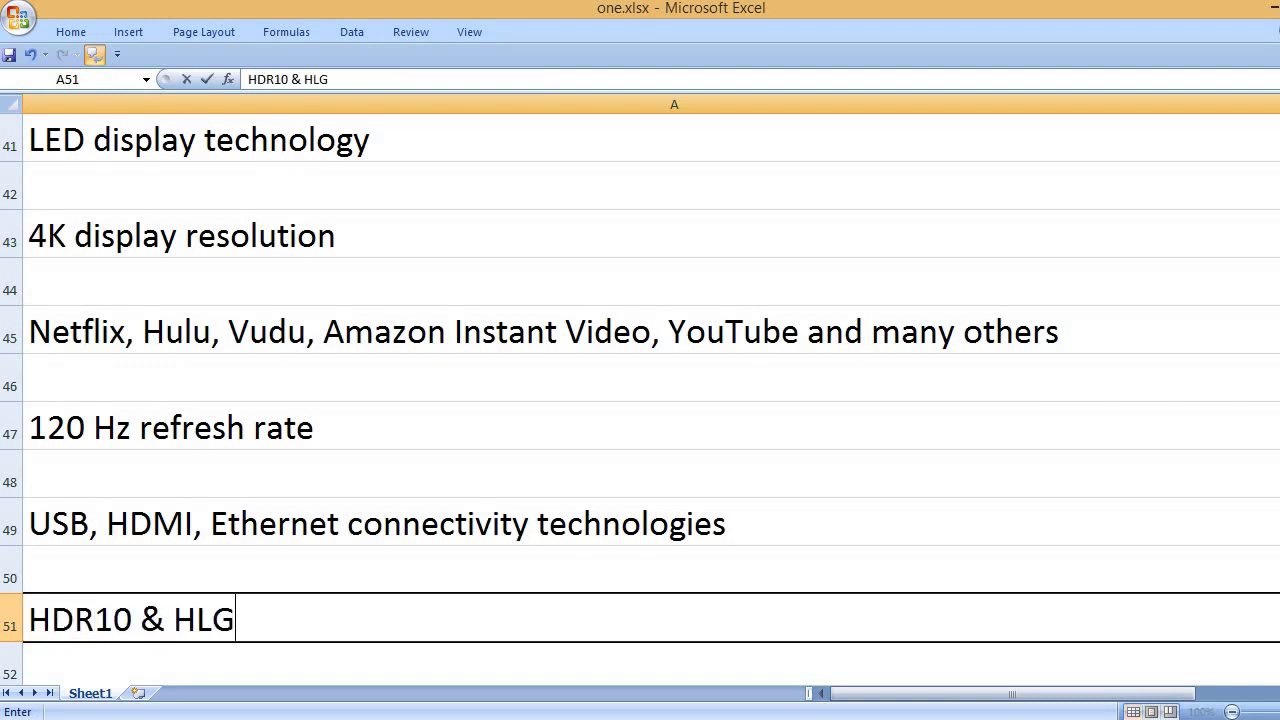
key("Return")
key("Return")
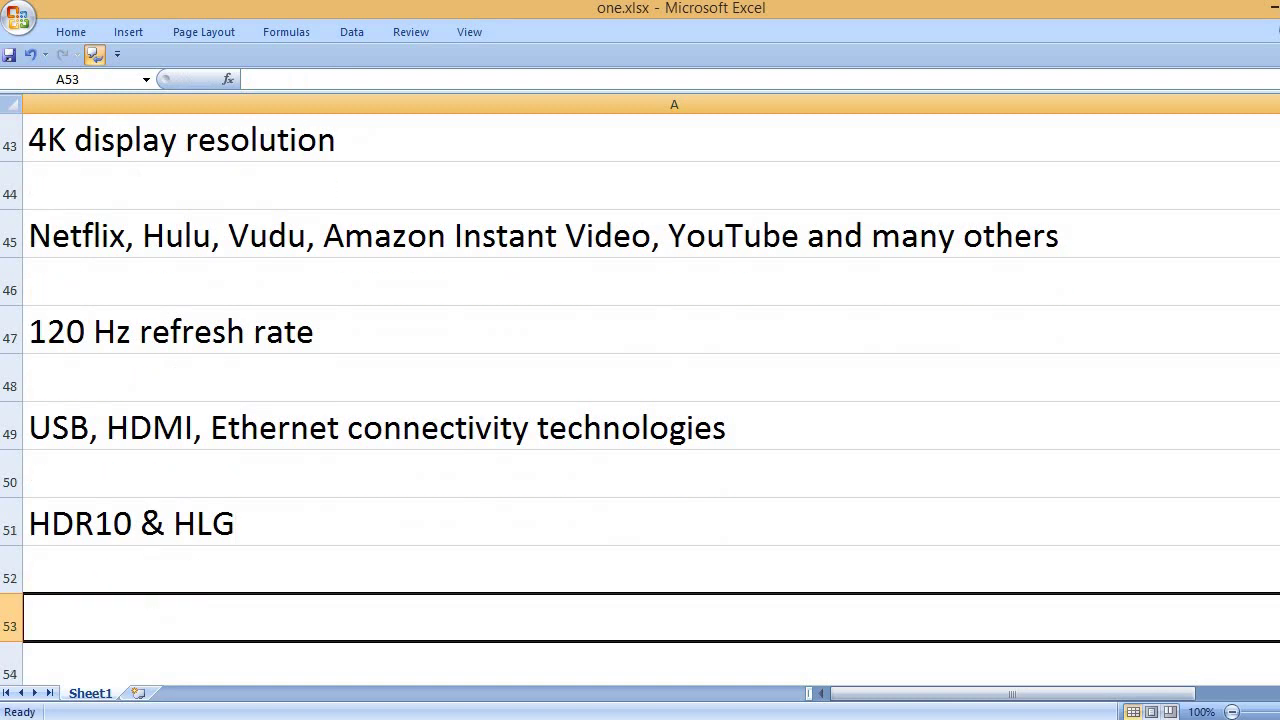
Step: Add the feature "Full Array LED backlight" in cell A53
type("Full Ar")
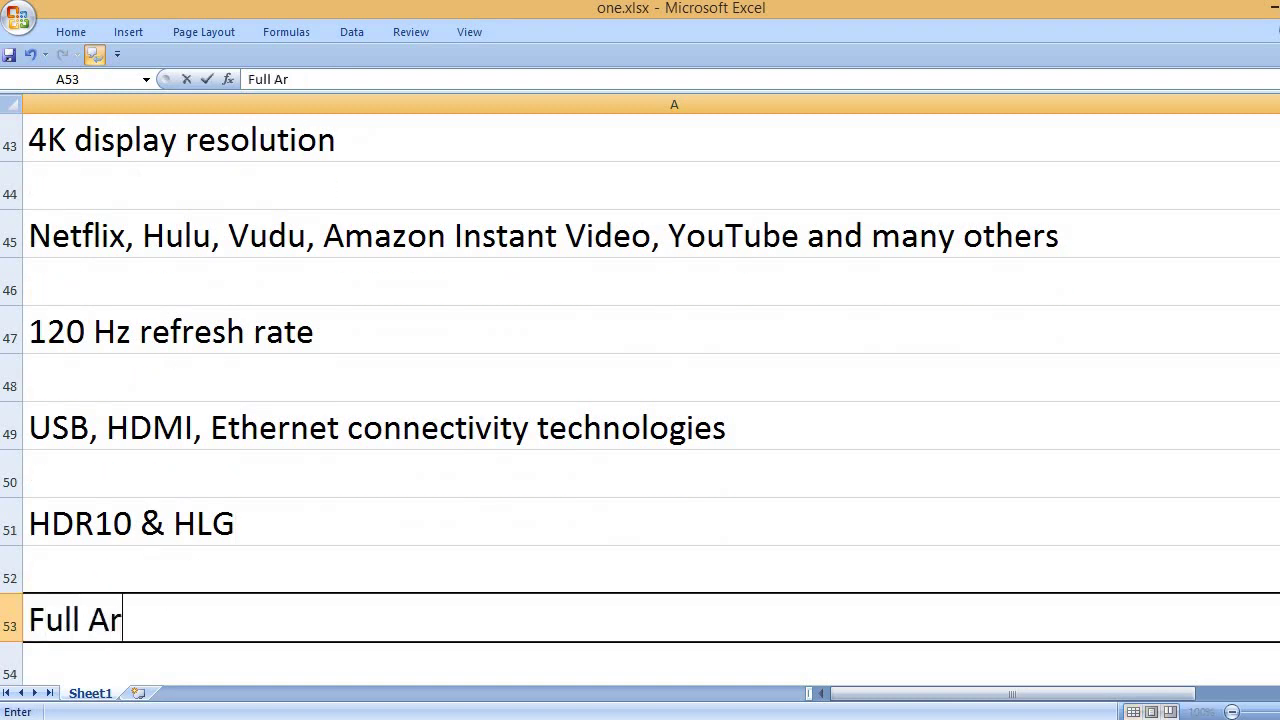
type("ray LED b")
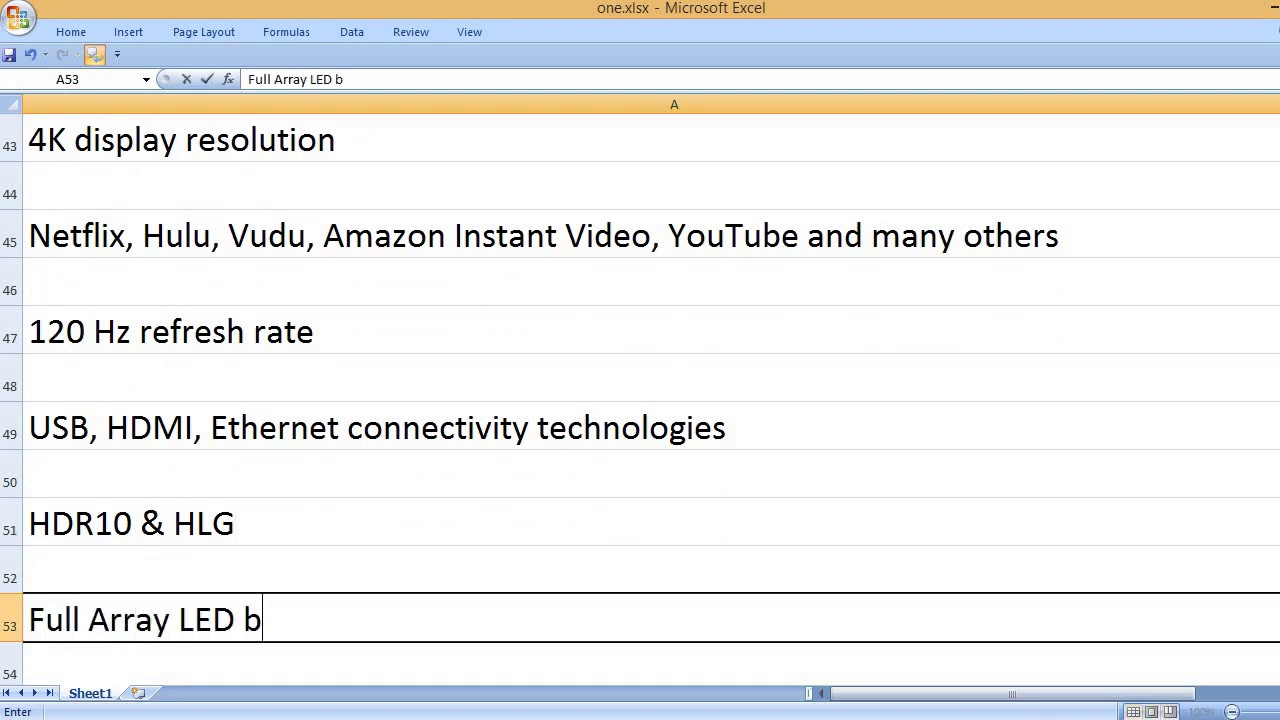
type("acklight")
key("Return")
key("Return")
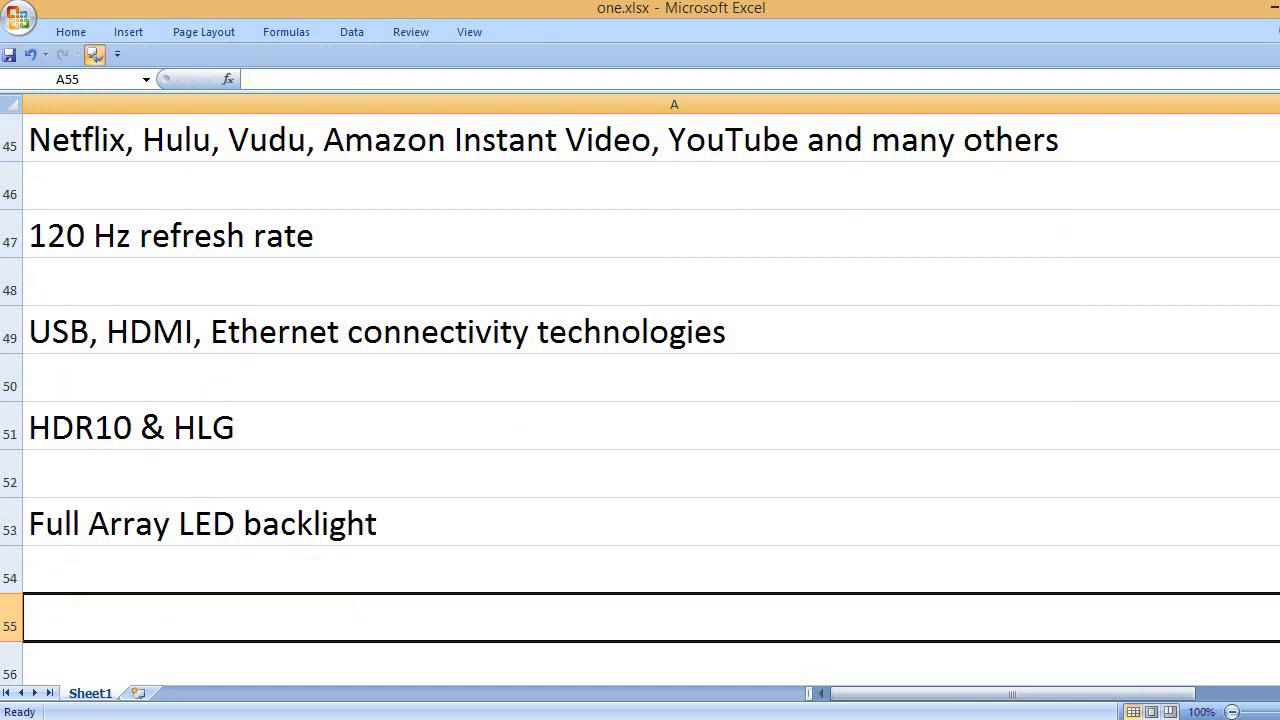
Step: Add the feature "4k UHD TV" in cell A55
type("4k UHD TV")
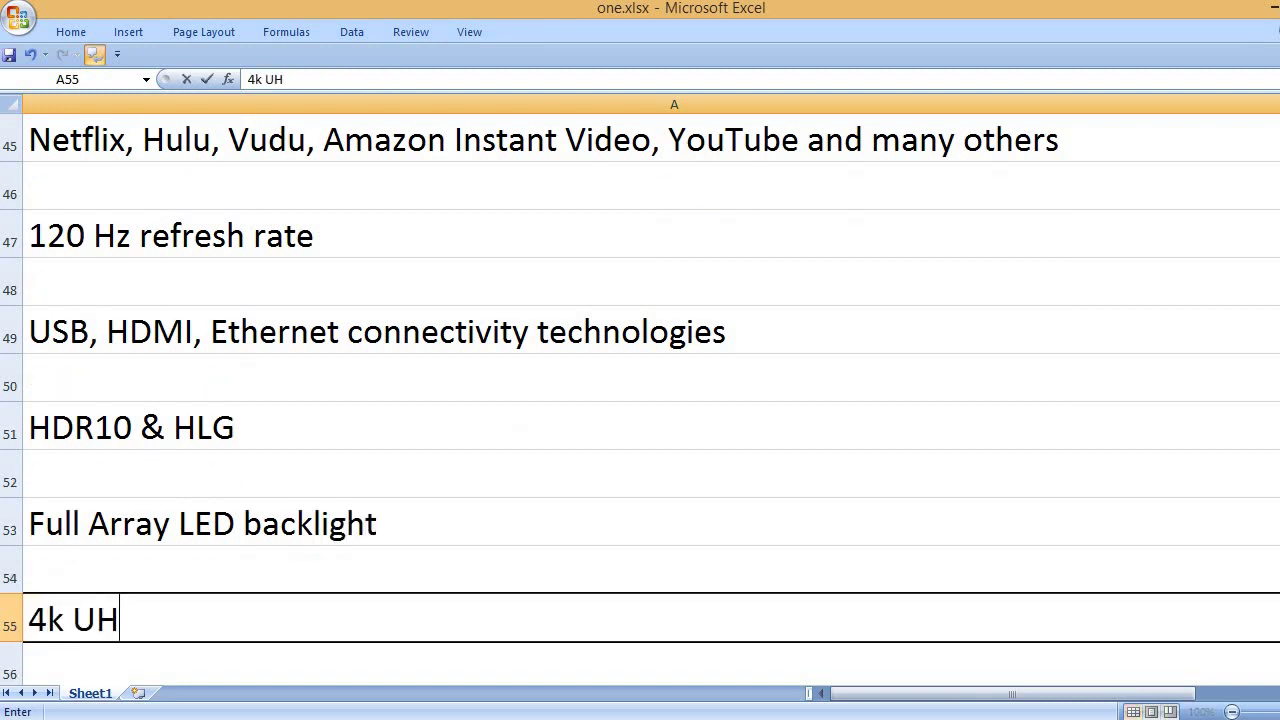
key("Return")
key("Return")
Step: Add the feature "SmartCast 3.0" in cell A57
type("S")
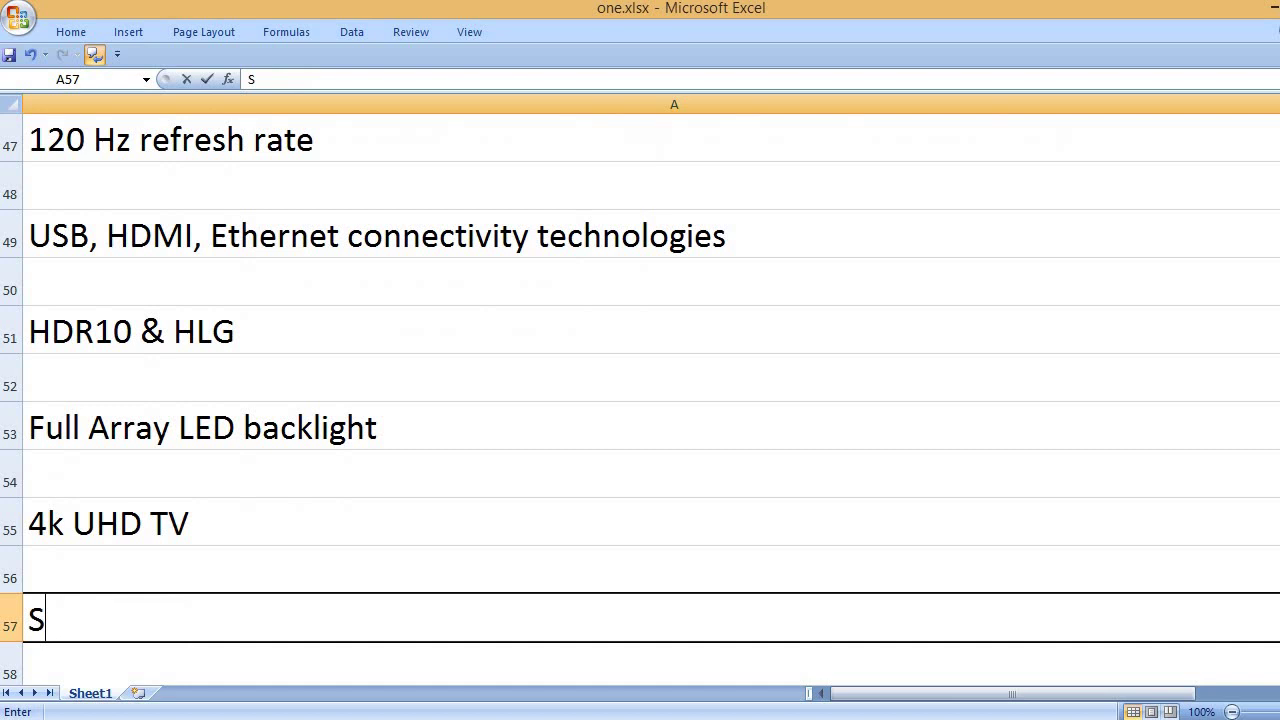
type("martCast")
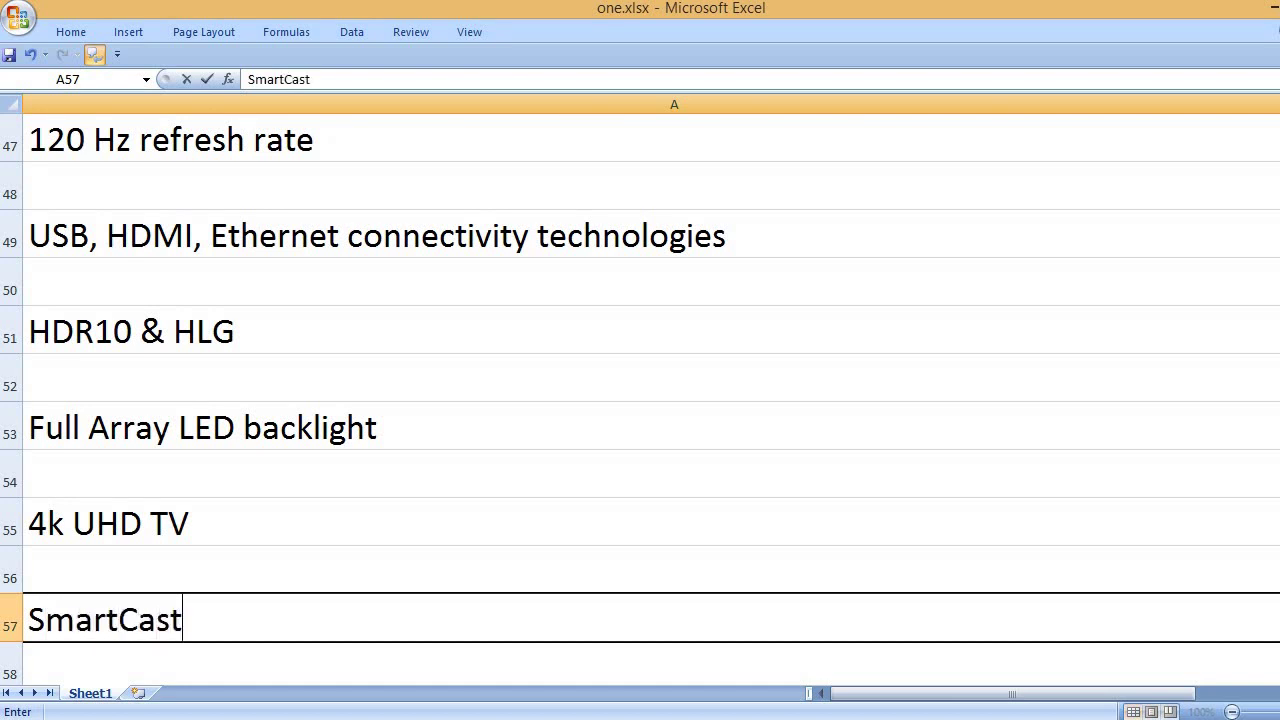
type(" 3.0")
key("Return")
key("Return")
key("Return")
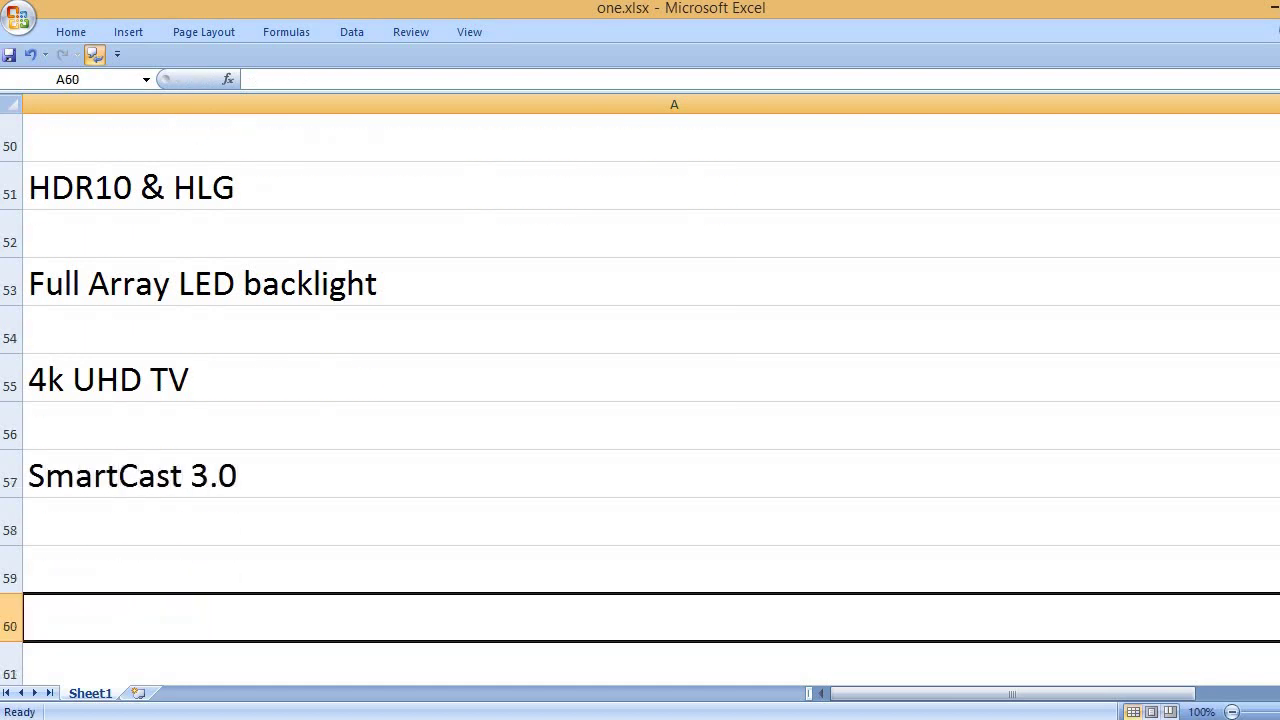
key("Up")
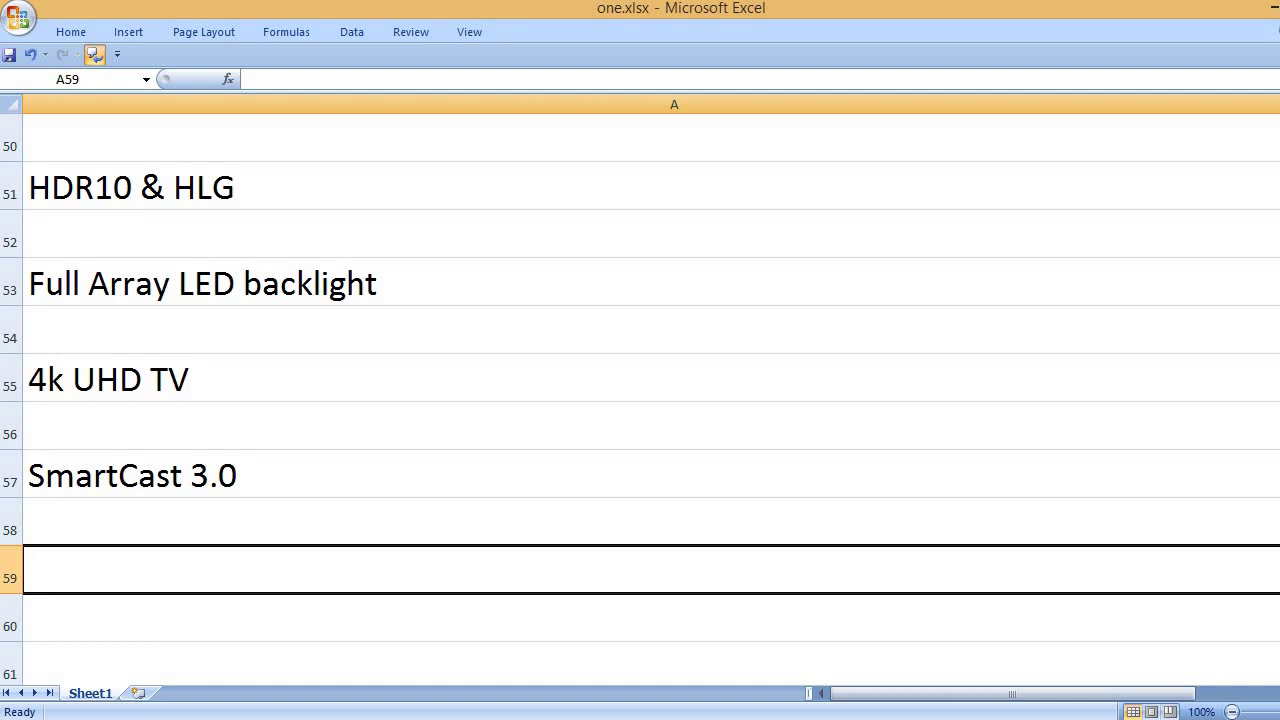
Step: Add the feature "Built-in Chromeast" in cell A59
type("Built-")
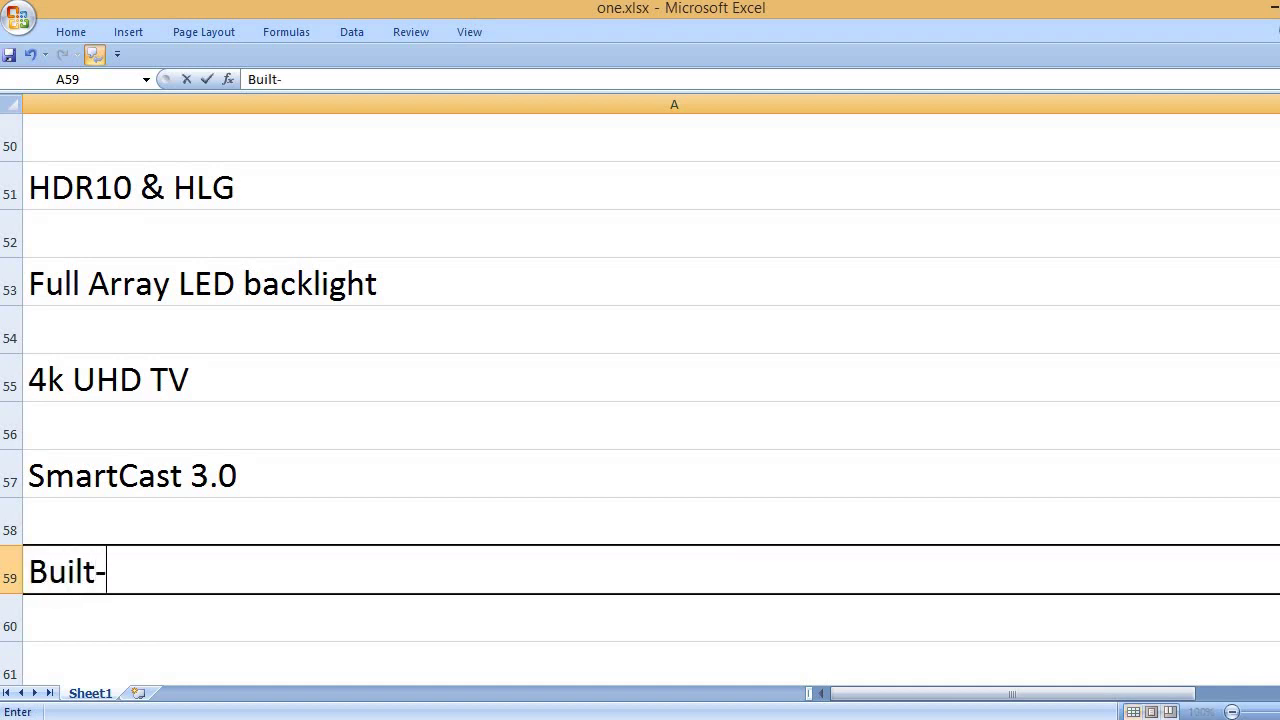
type("in Chrem")
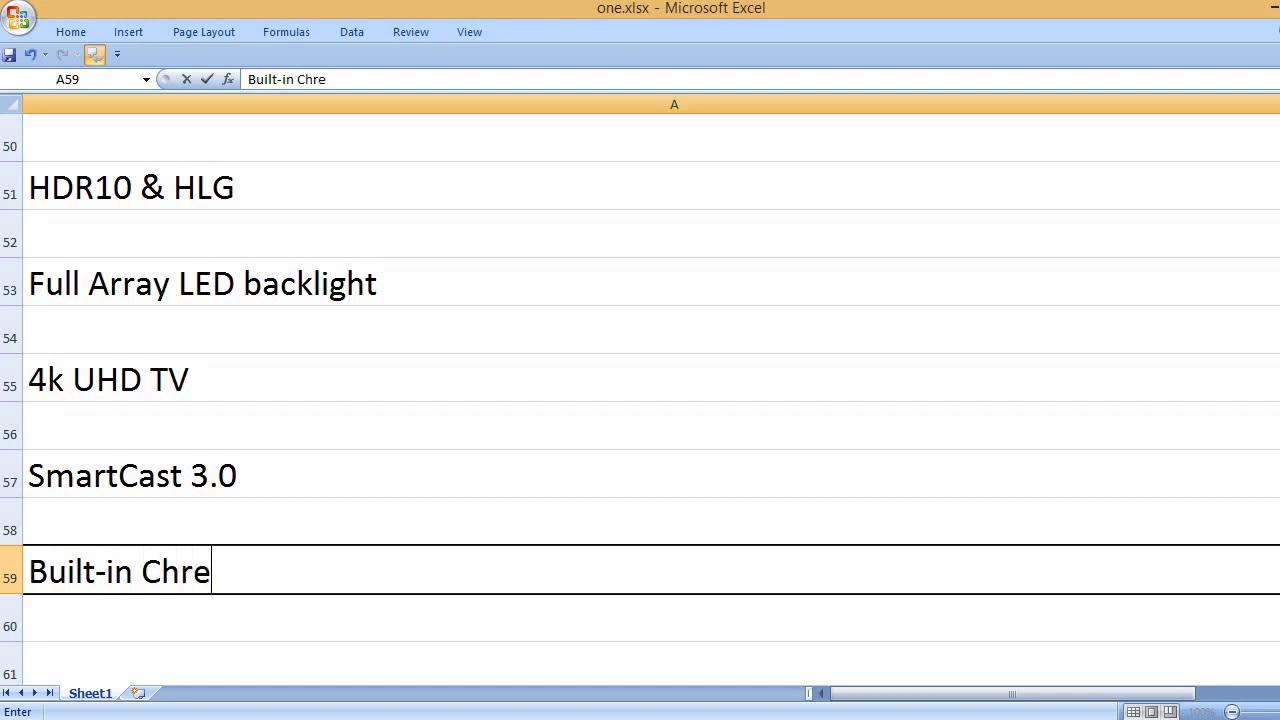
key("BackSpace")
key("BackSpace")
type("omeast")
key("Return")
key("Return")
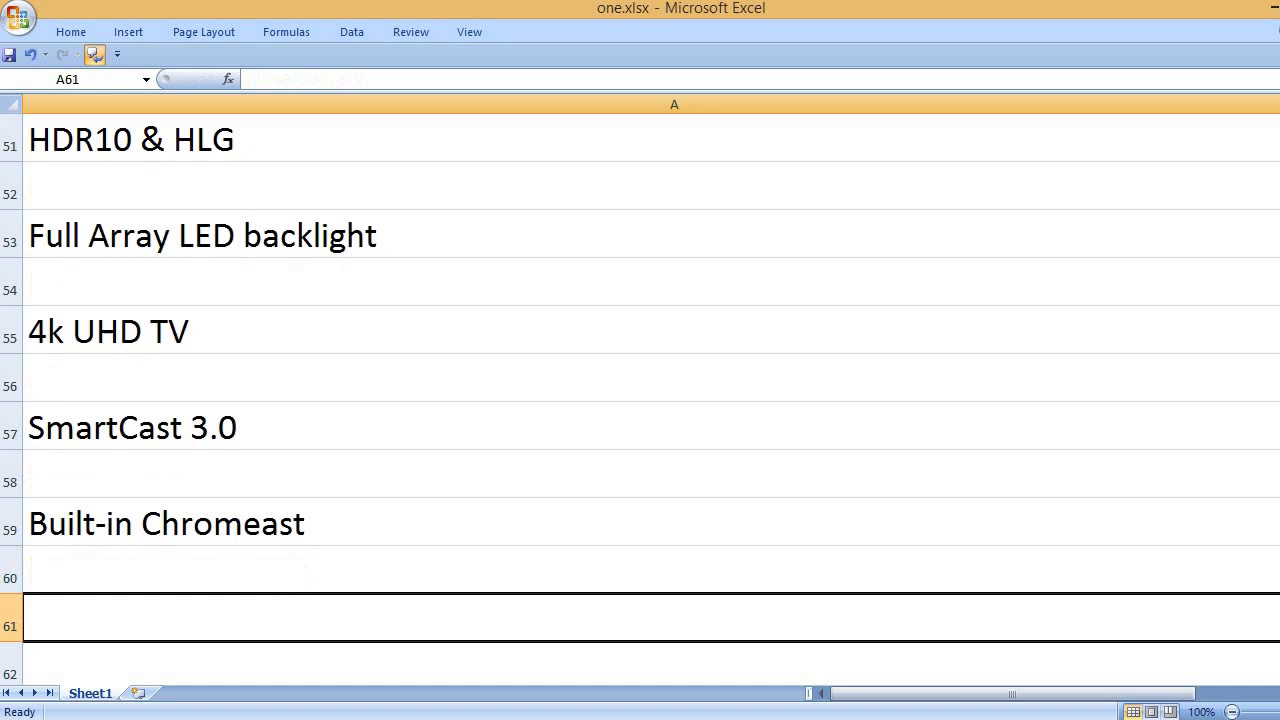
Step: Correct the spelling in cell A59 to "Built-in Chromecast"
key("Up")
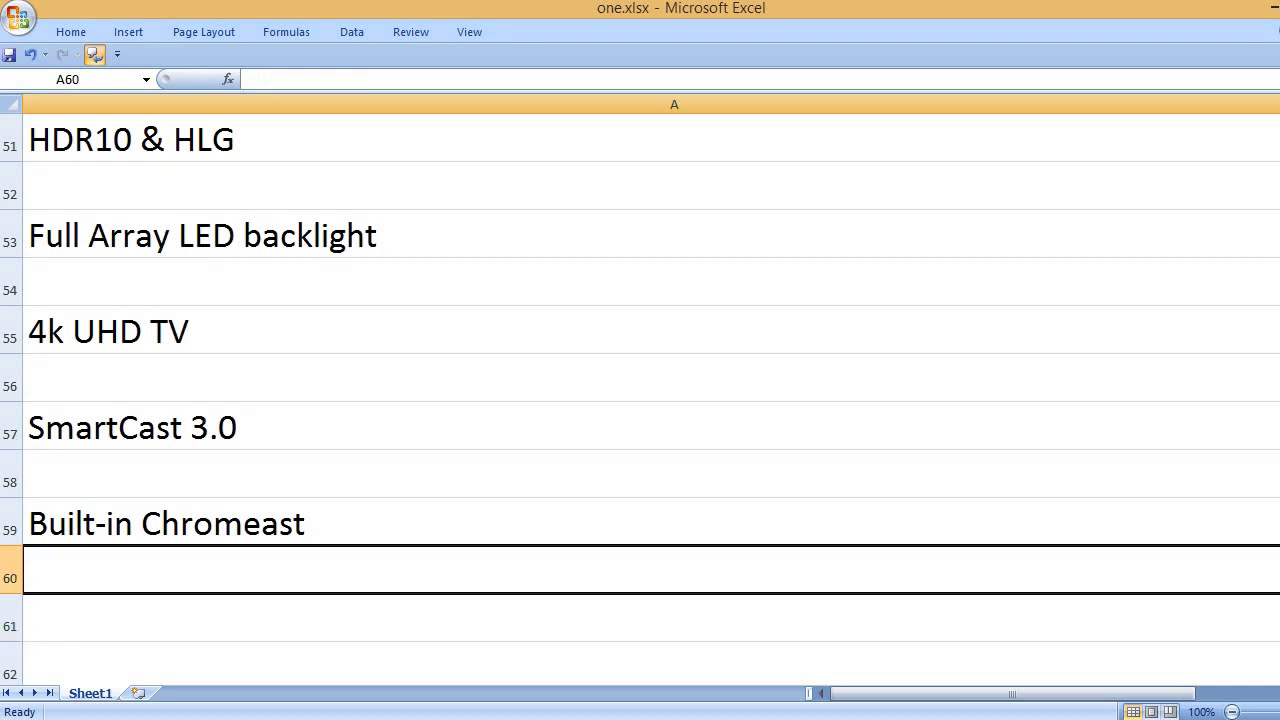
key("Up")
key("F2")
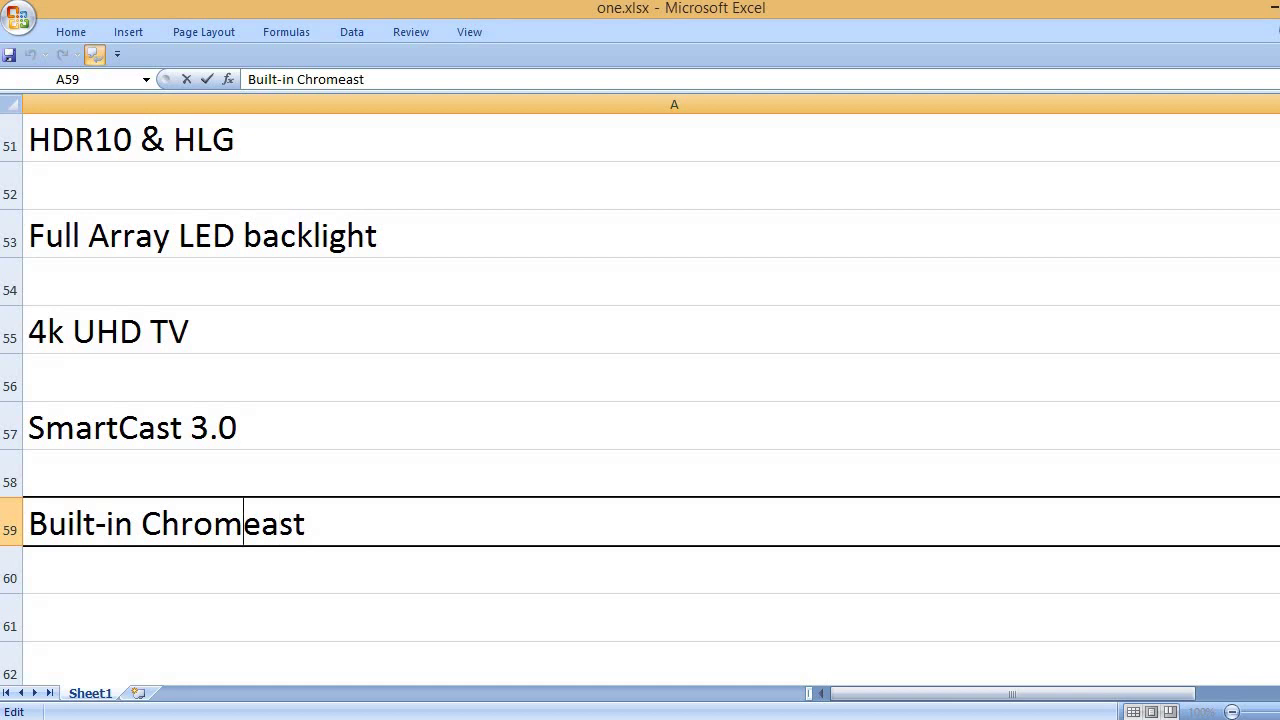
type("c")
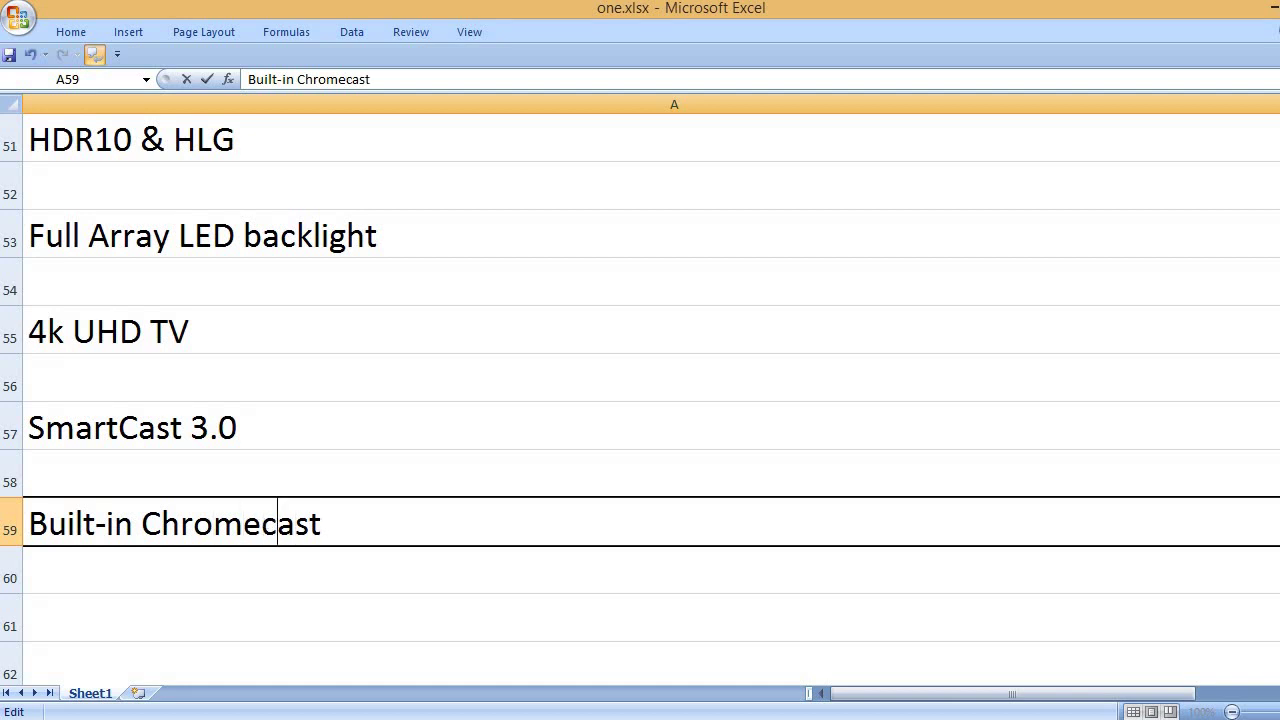
key("Return")
key("Return")
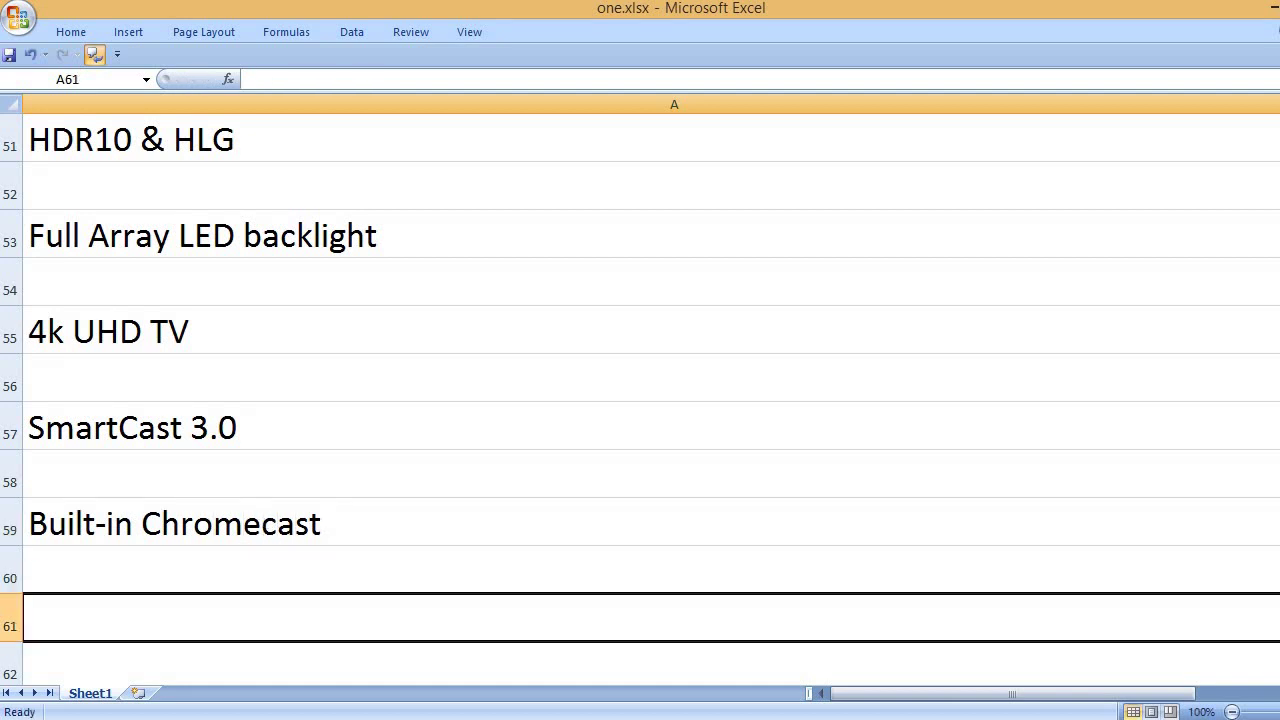
Step: Add the feature "Supports Alexa and Google Assistant" in cell A61
type("Sup")
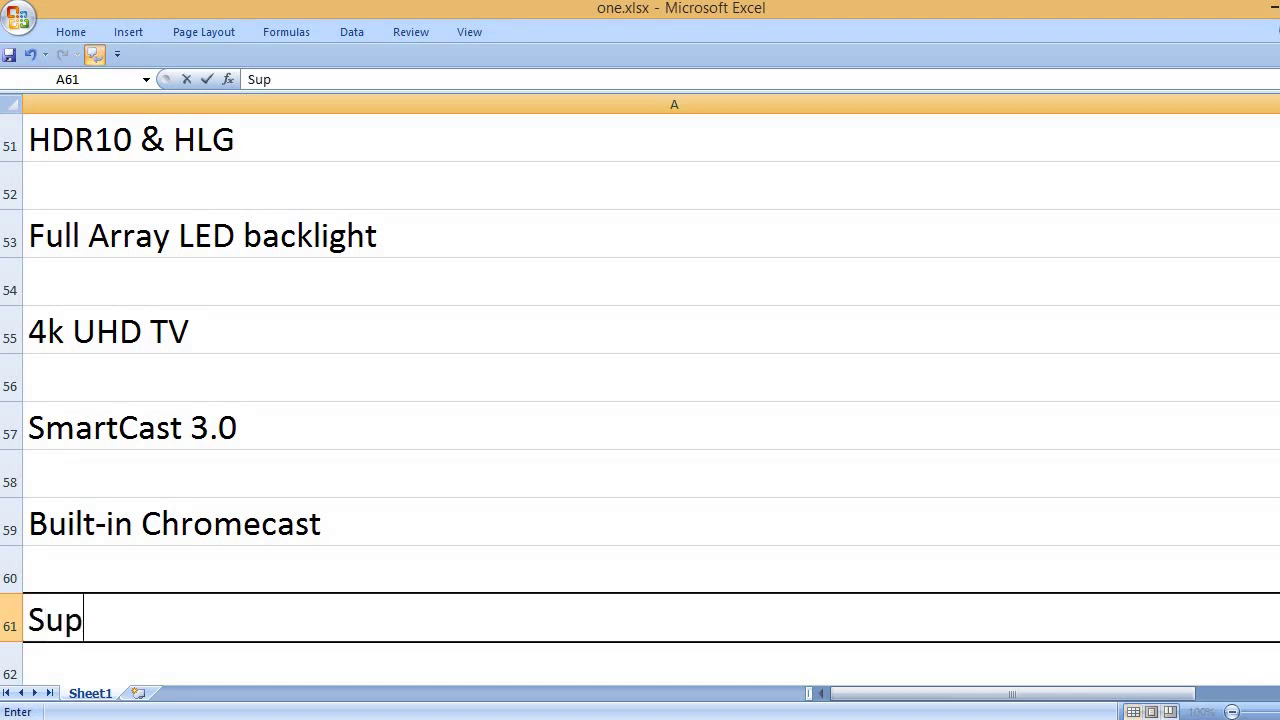
type("ports Alex")
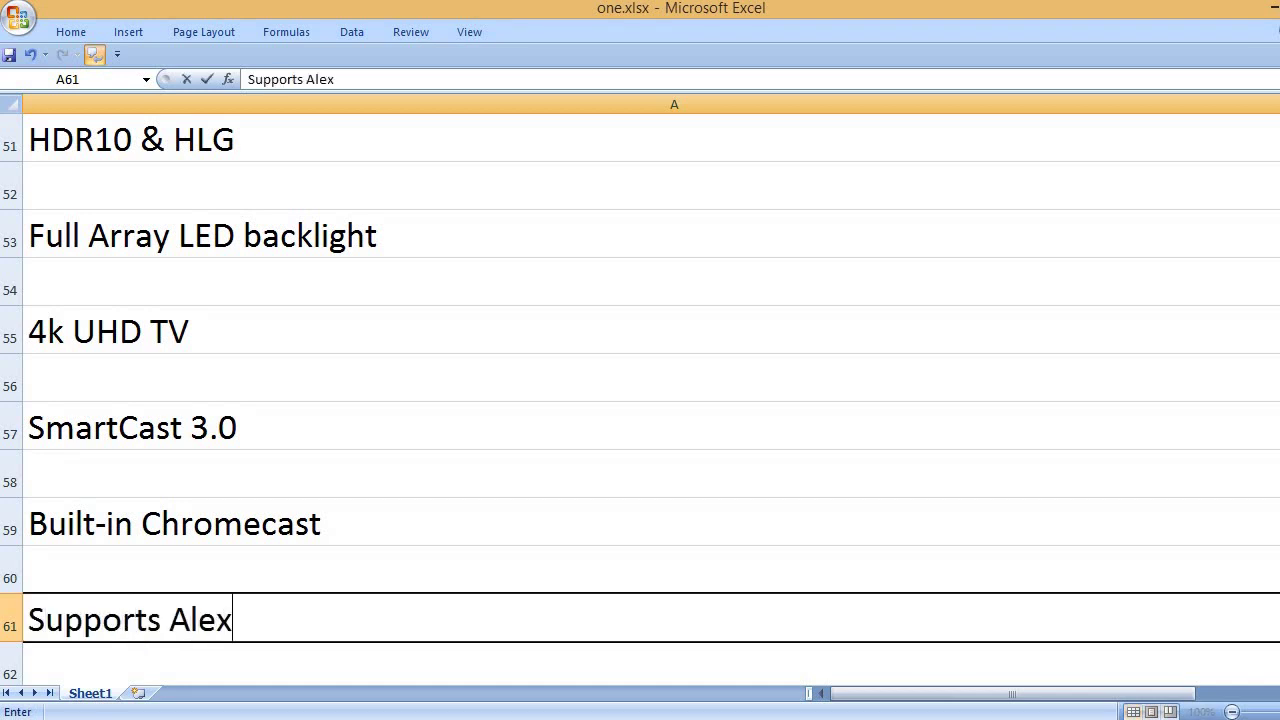
type("a and Google ")
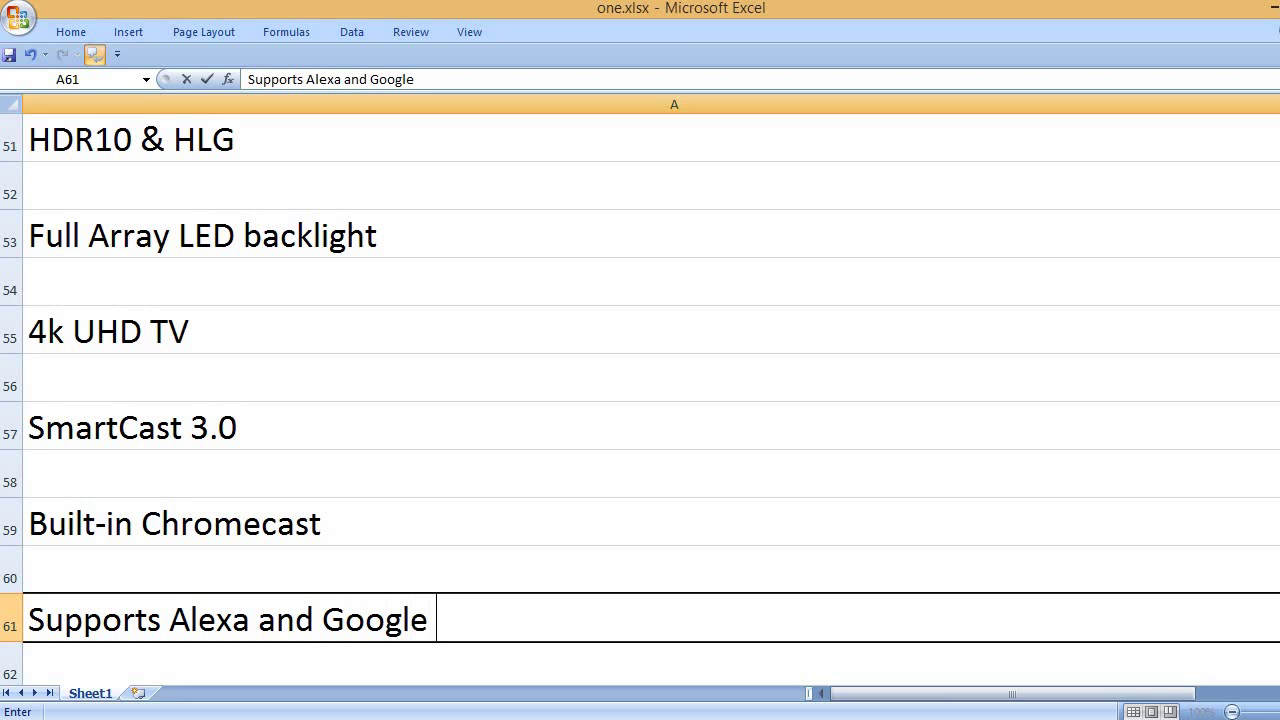
type("Assistant")
key("Return")
key("Return")
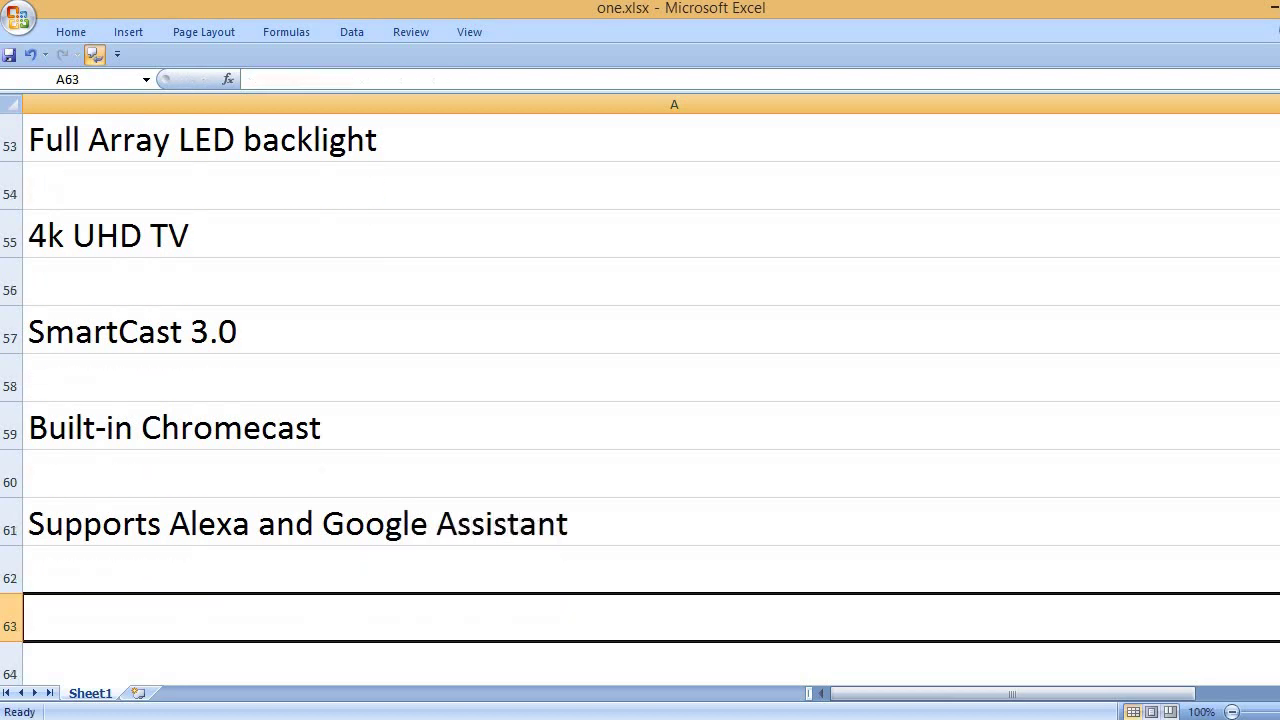
Step: Add the feature "Vizio Watch Free" in cell A63
type("Viz")
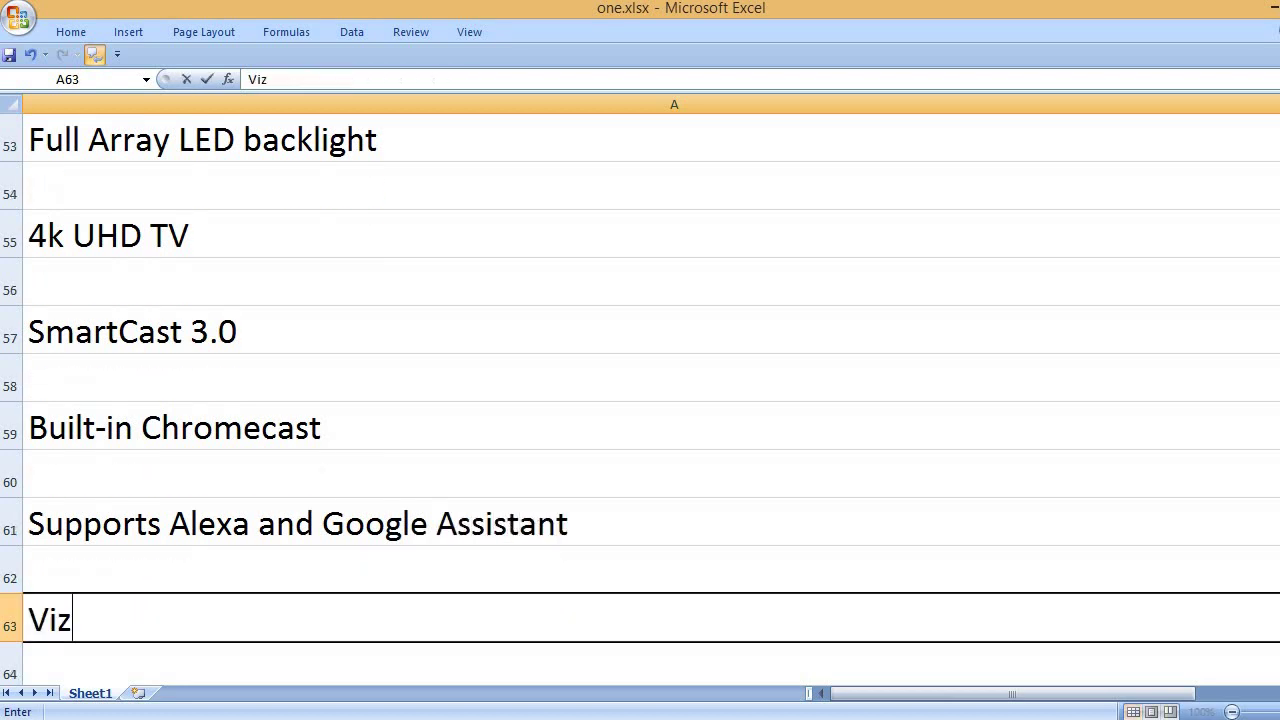
type("io w")
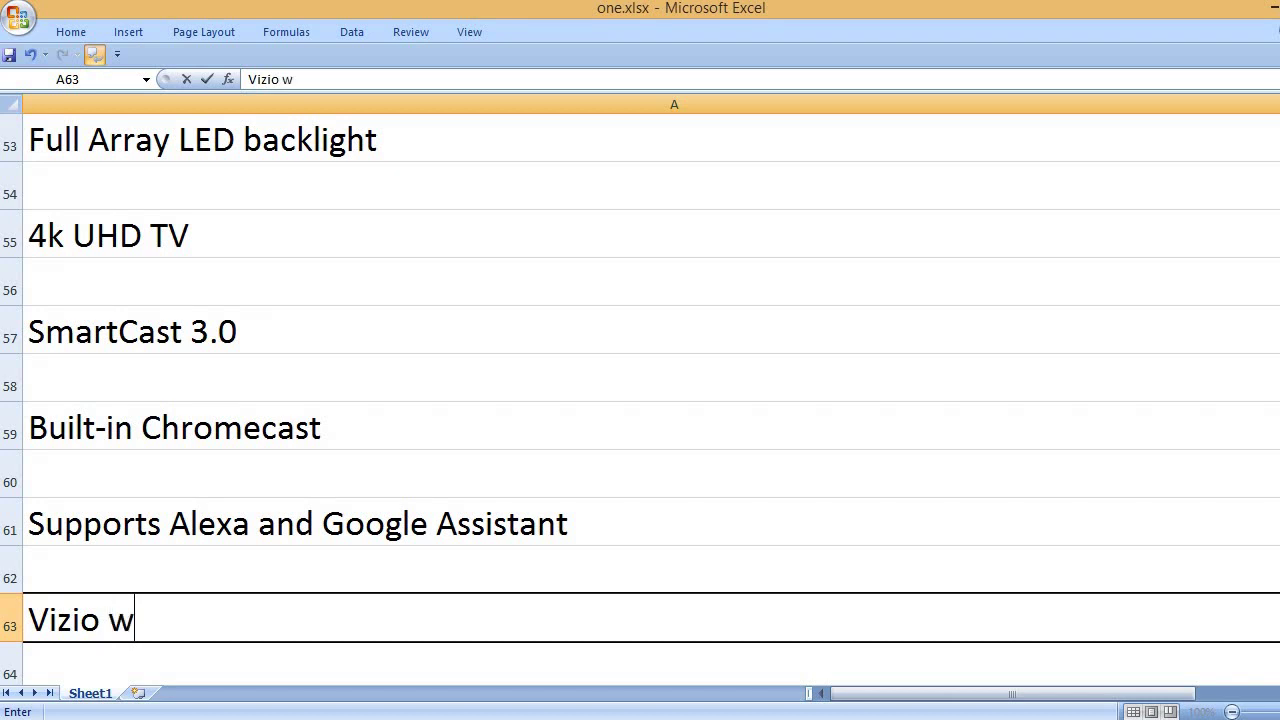
key("BackSpace")
type("Watch Free")
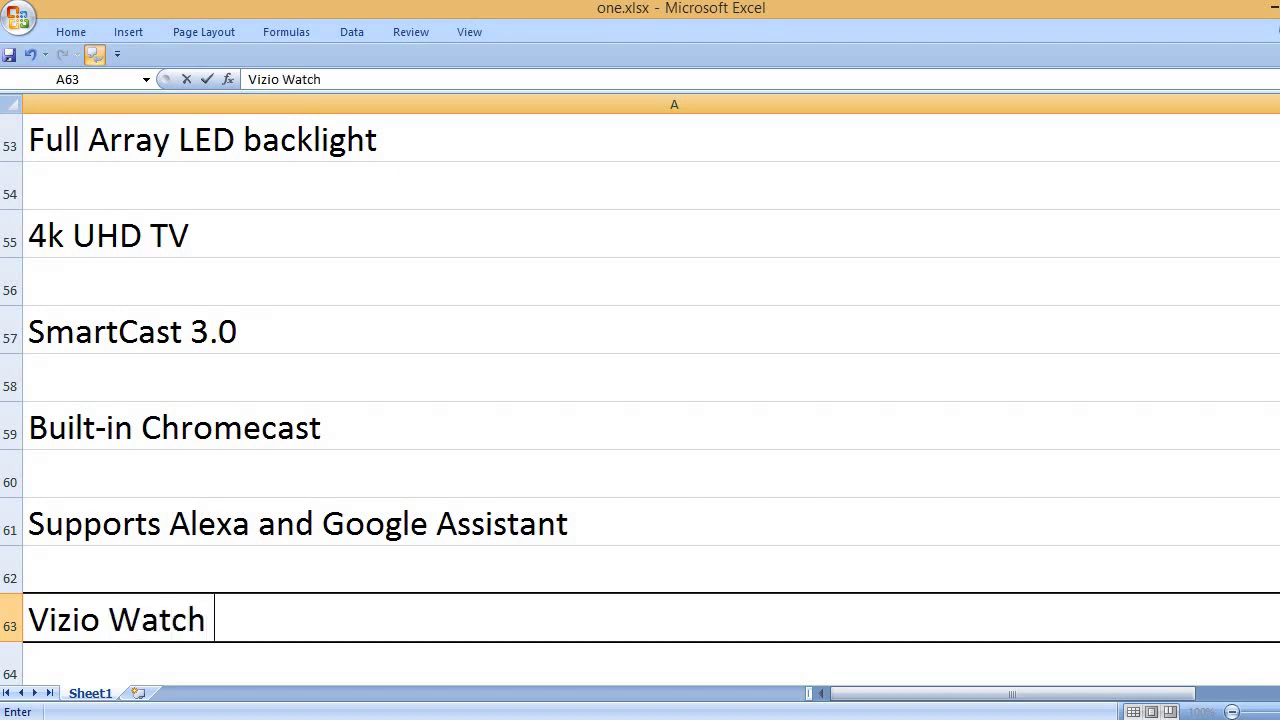
key("Return")
key("Return")
Step: Add the feature "44.13 x 2.42 x 25.59 inches product dimensions" in cell A65
type("44.13 x")
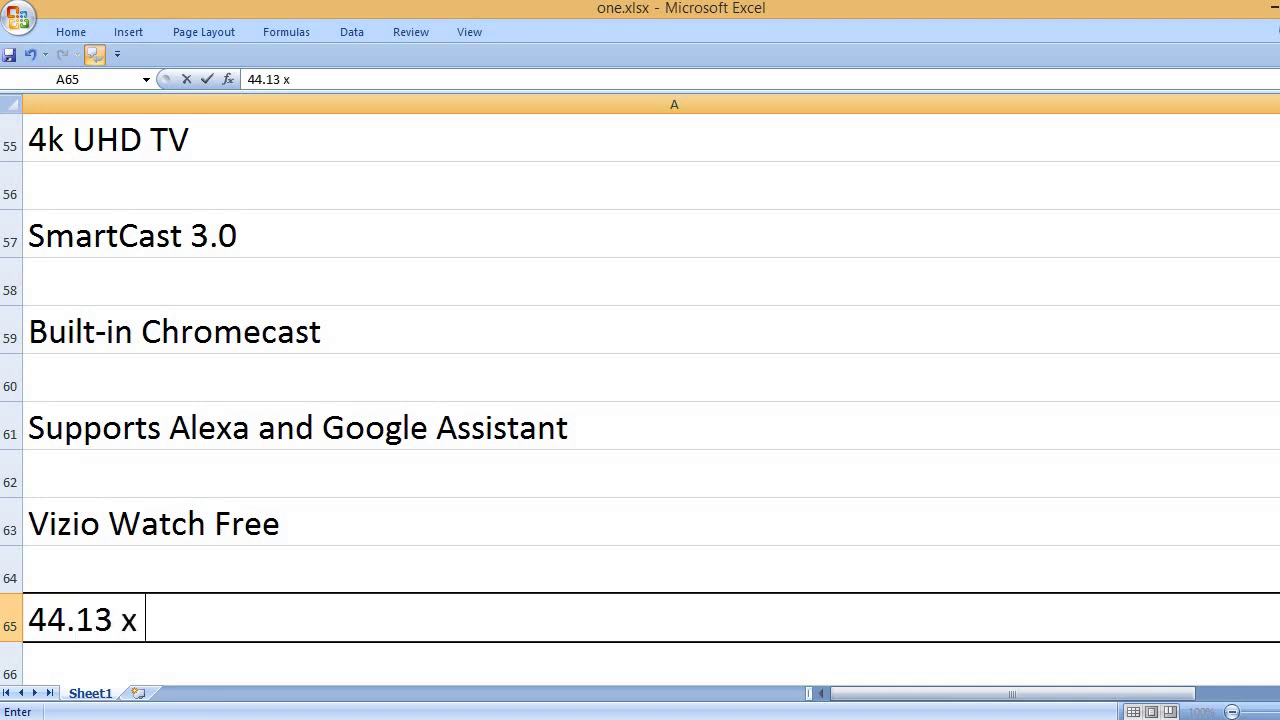
type(" 2.42 x 2")
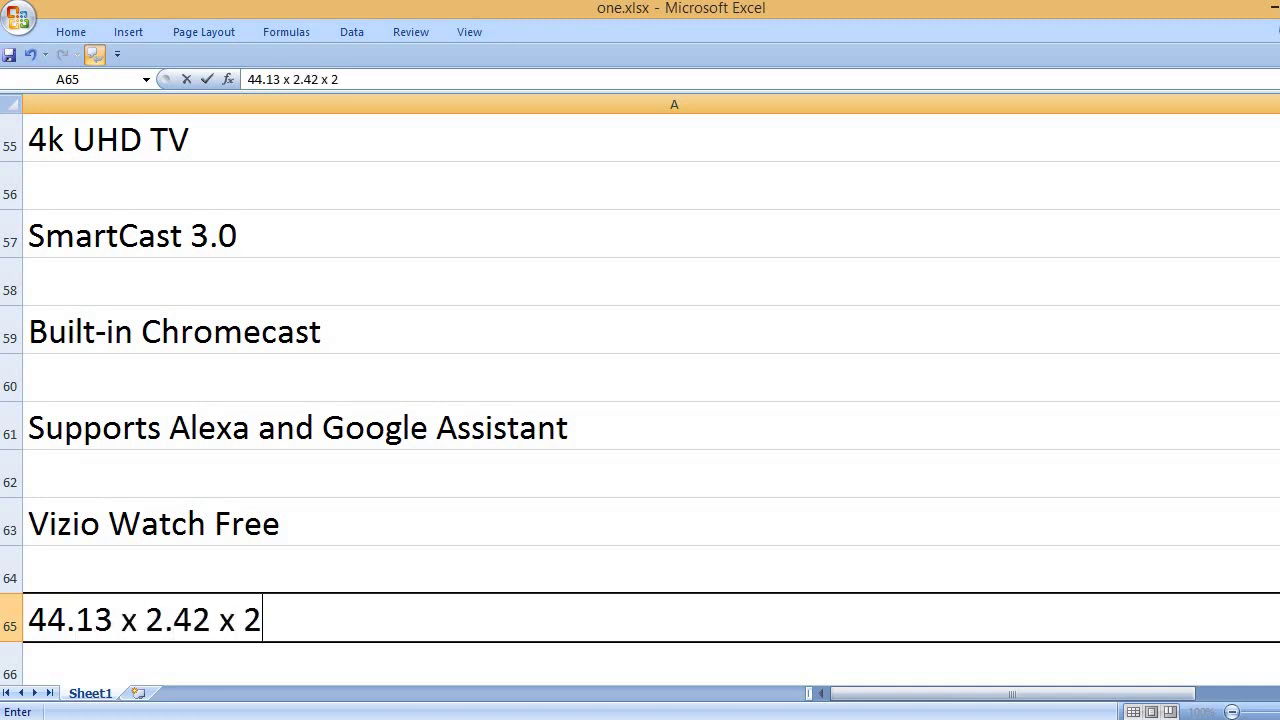
type("5.59")
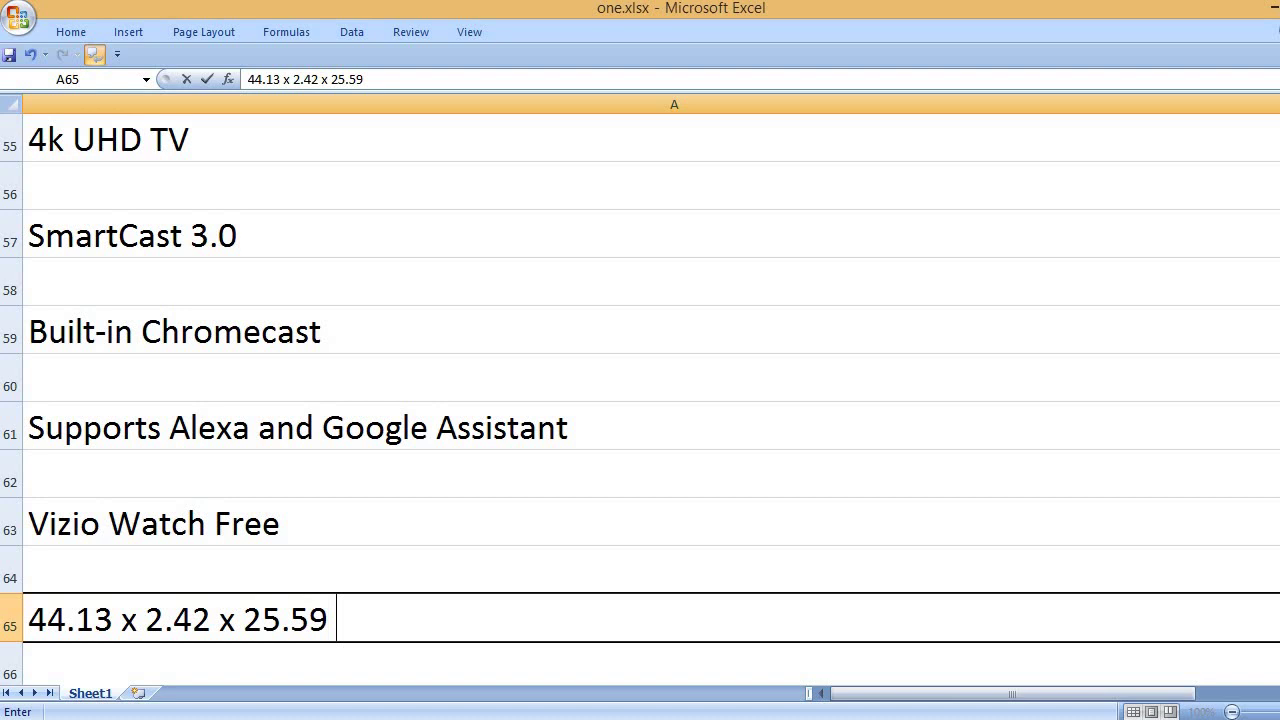
type(" inches produ")
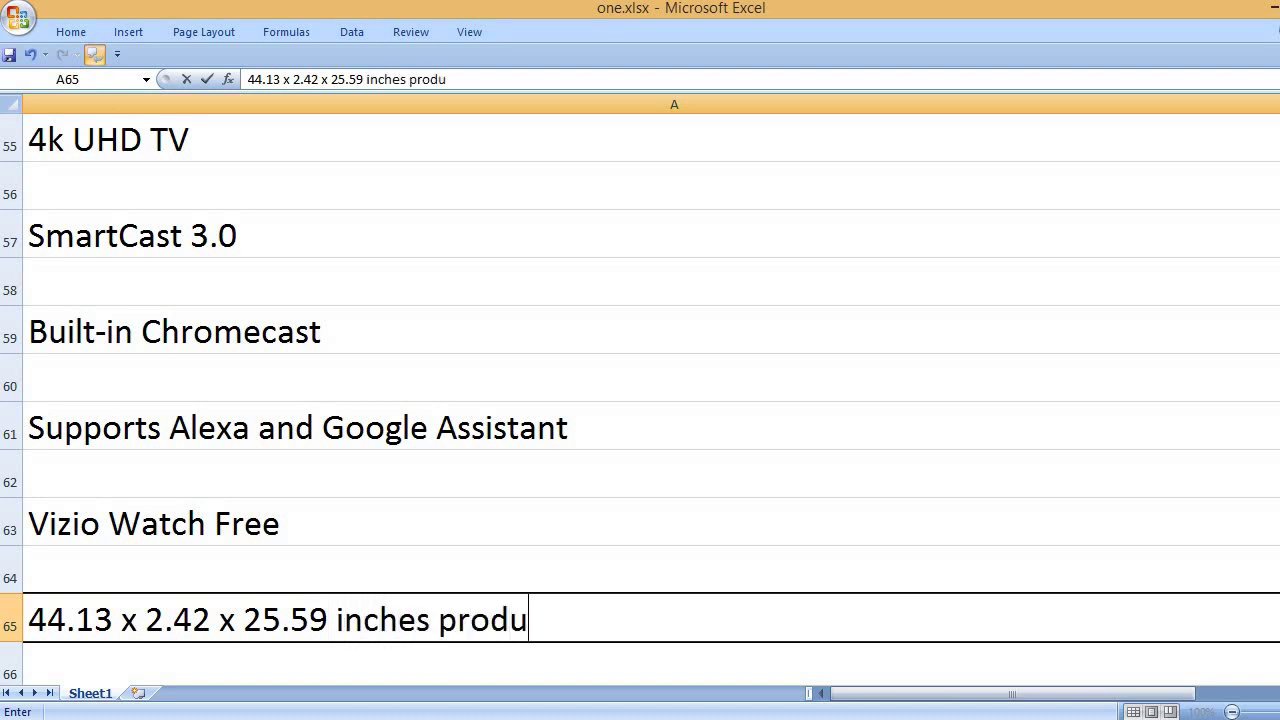
type("ct dimensions")
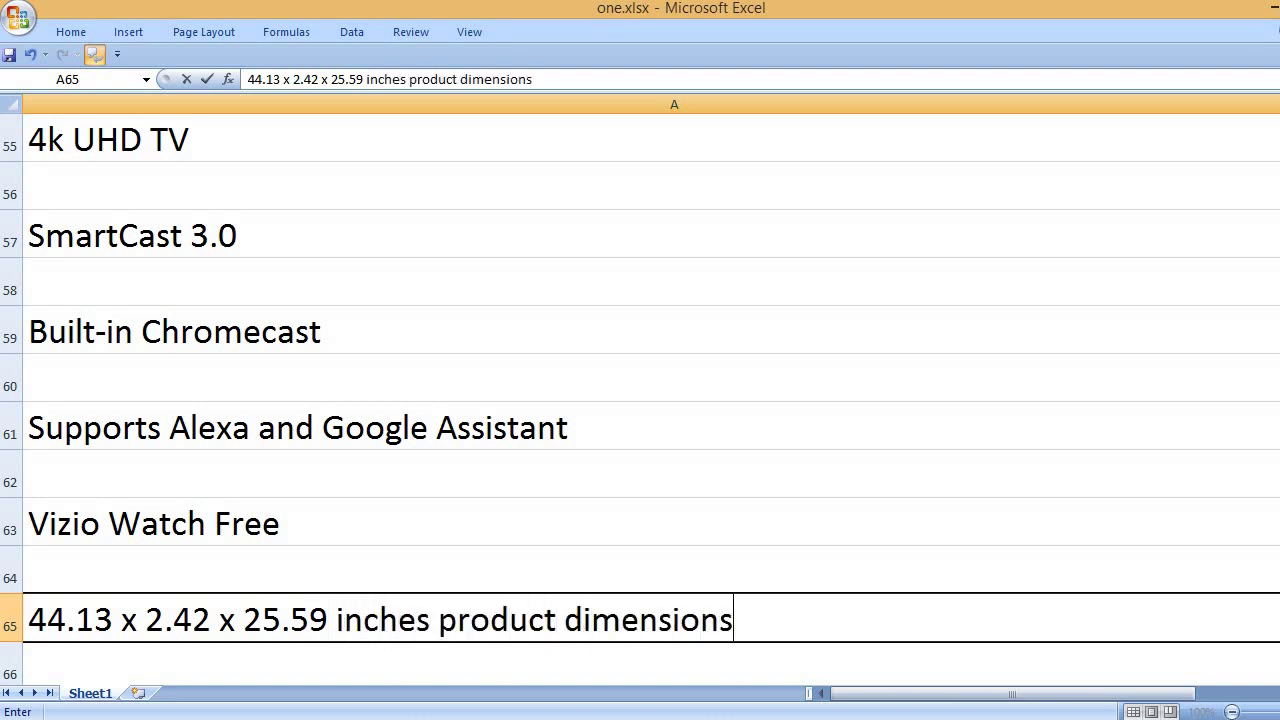
key("Return")
key("Return")
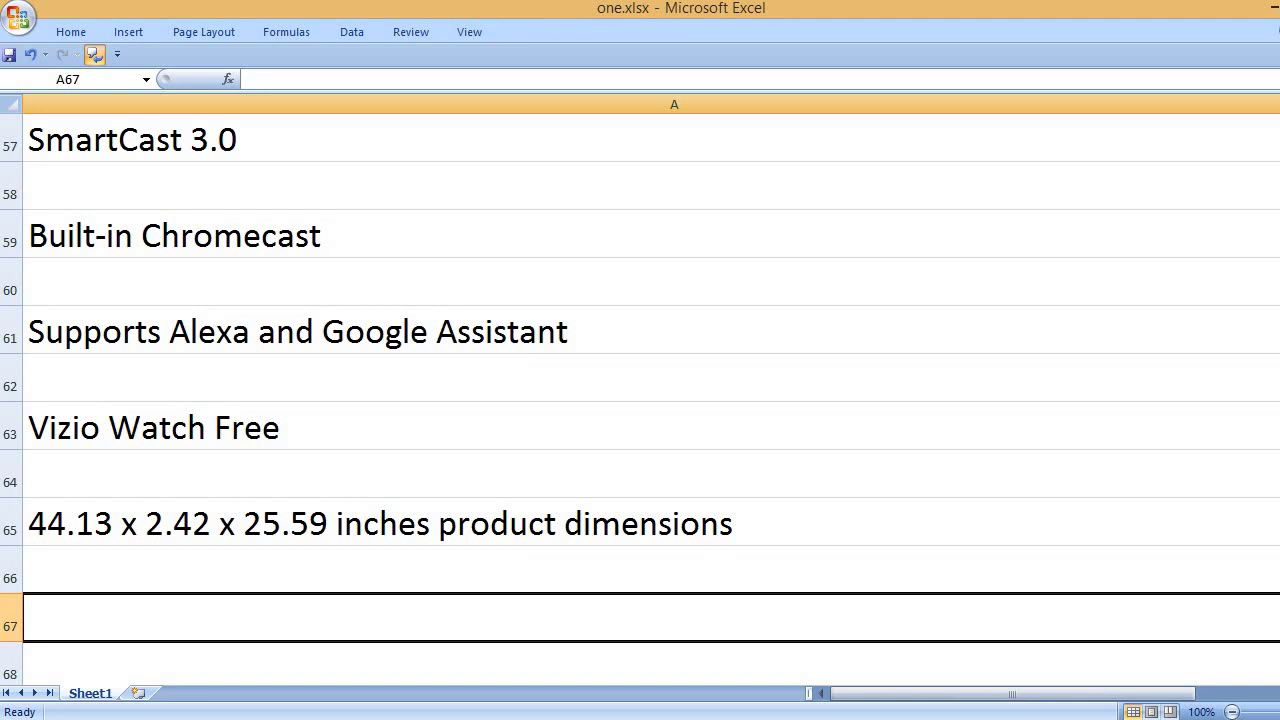
Step: Add the feature "21.2 pounds weight" in cell A67
type("21.2")
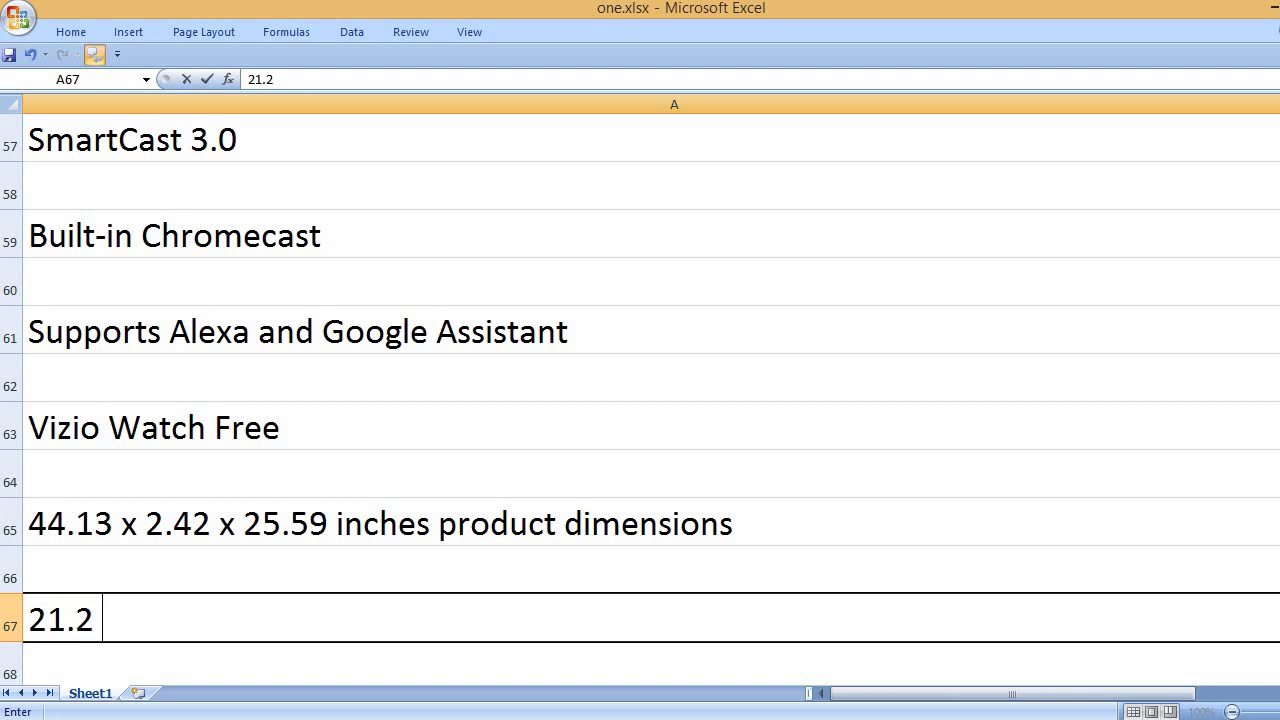
type(" pounds weight")
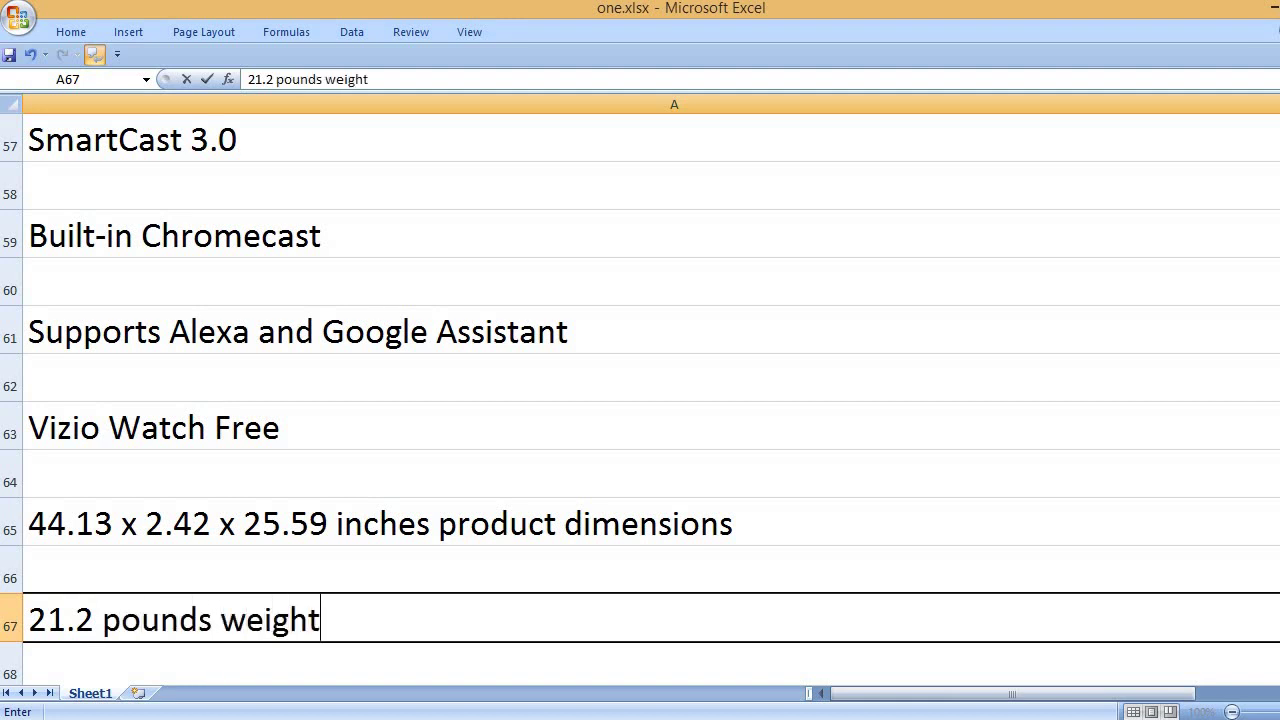
key("Return")
key("Return")
Step: Add the feature "Vizio brand name" in cell A69
type("Vizio ")
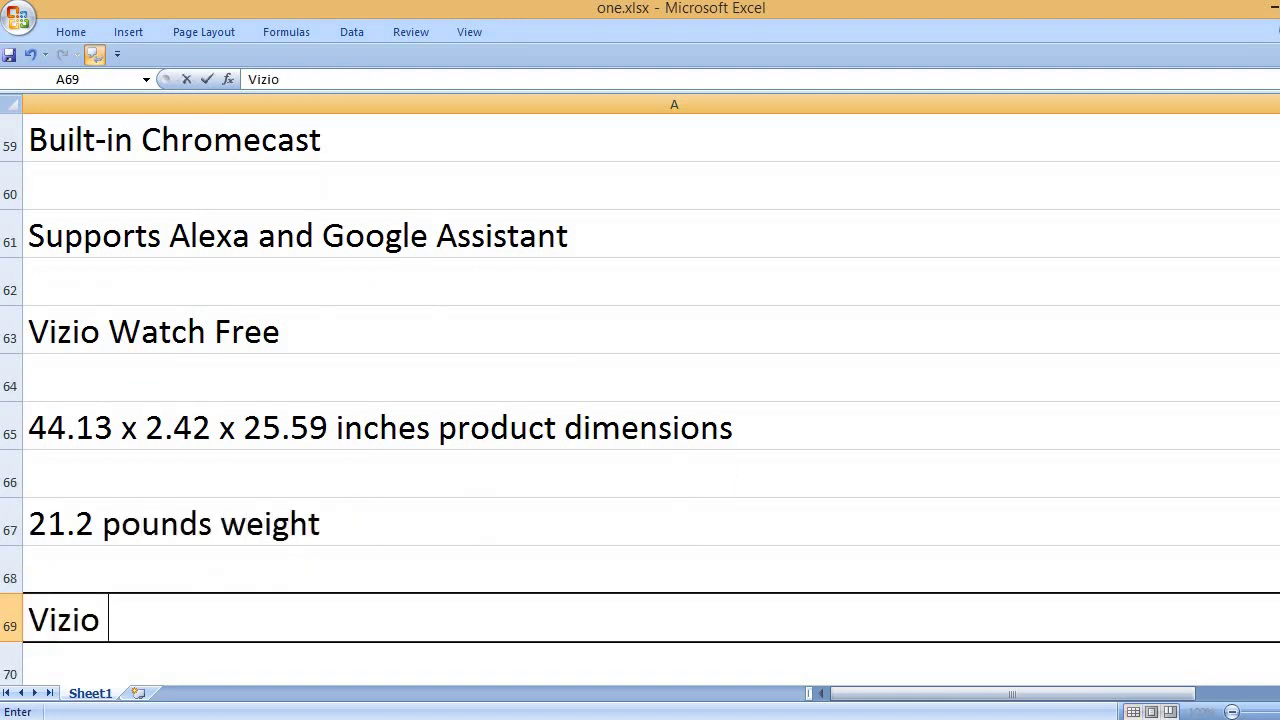
type("brand name")
key("Return")
key("Return")
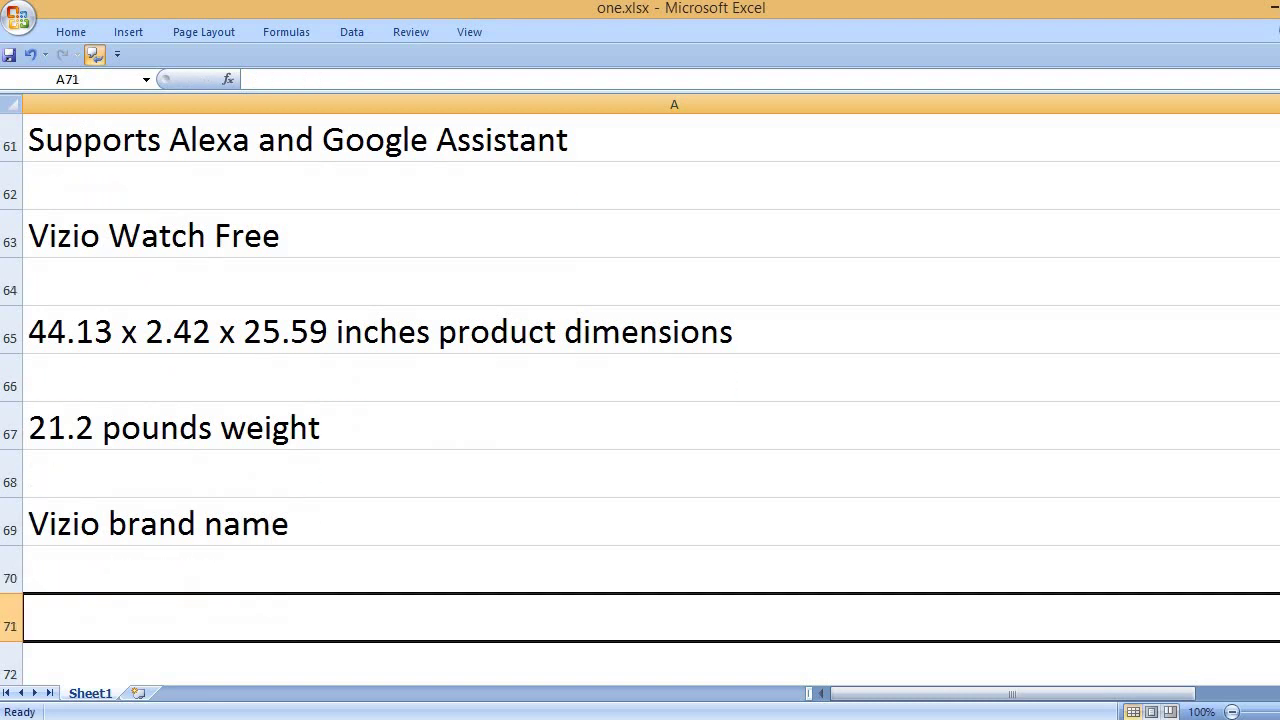